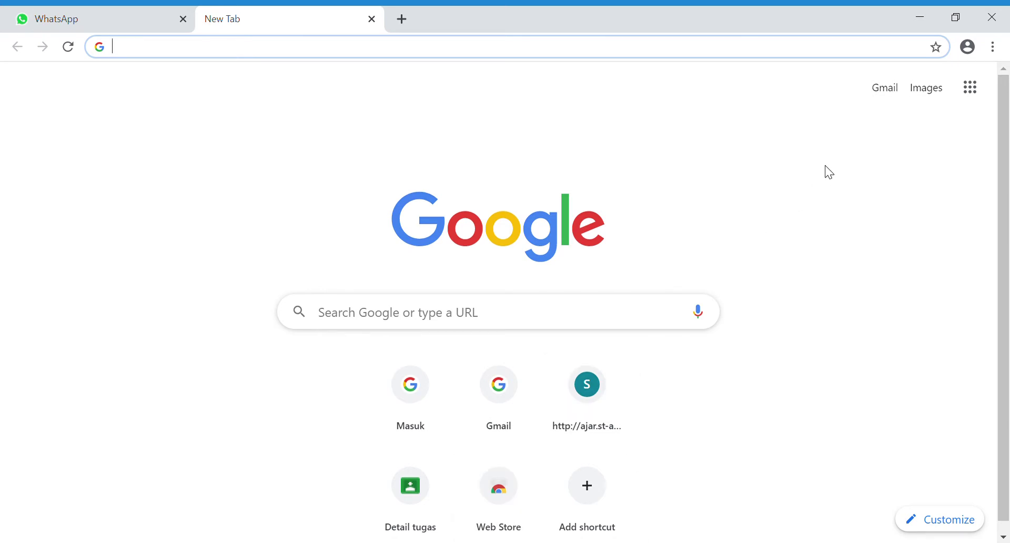
# Sign in with the school account and its password to reach Drive Saya
pyautogui.click(979, 95)
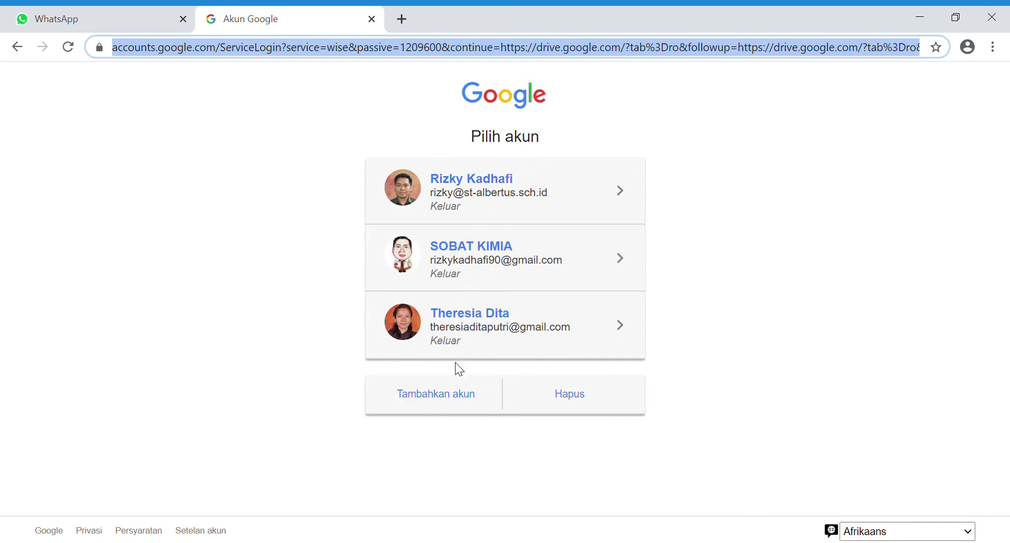
pyautogui.click(480, 206)
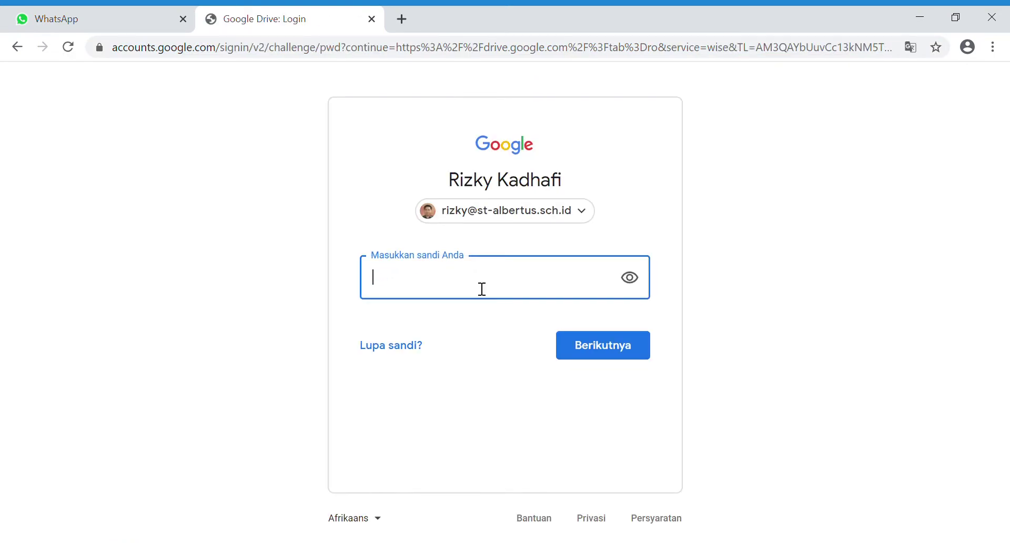
pyautogui.write('*')
pyautogui.click(586, 342)
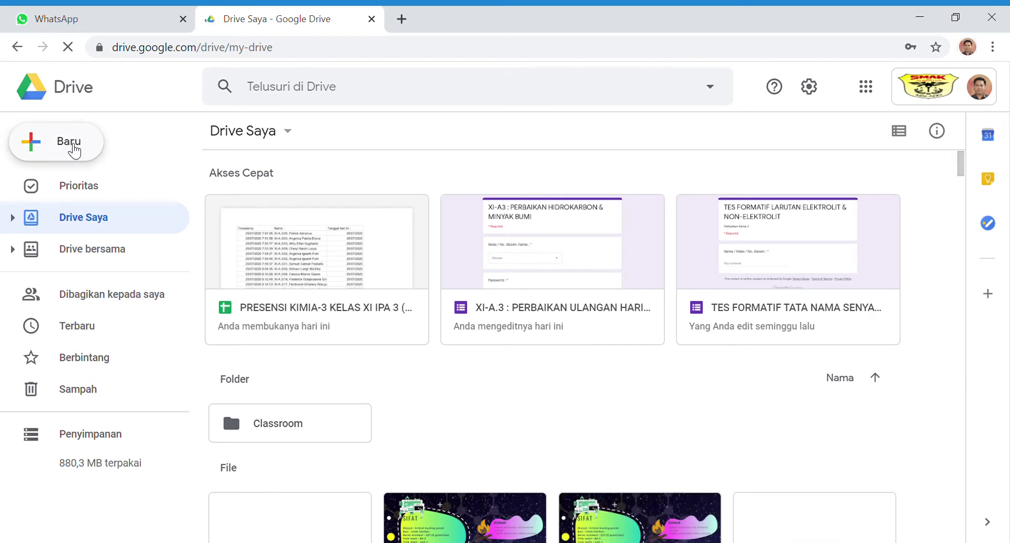
# Create a new blank Google Formulir form from Drive's Baru > Lainnya menu
pyautogui.click(76, 149)
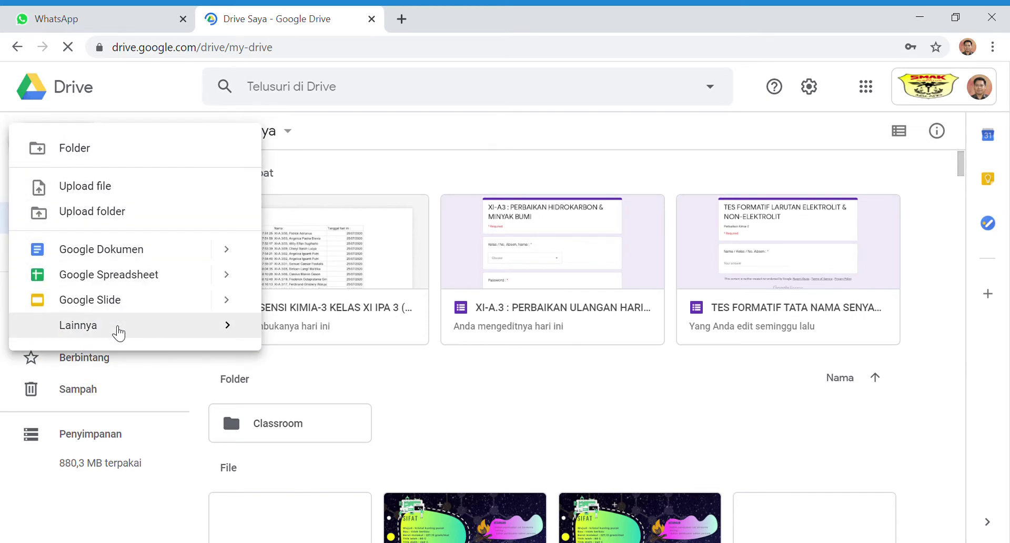
pyautogui.moveTo(120, 333)
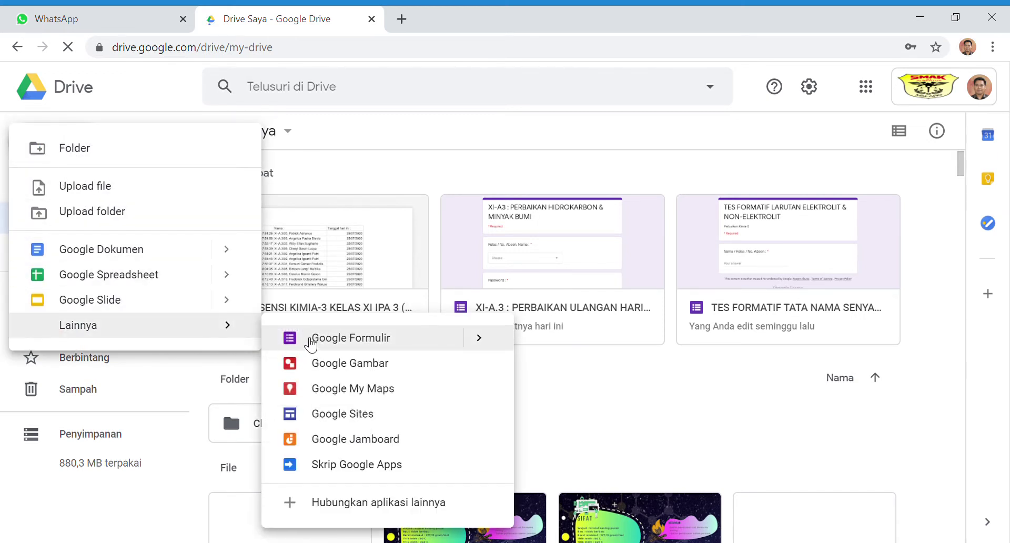
pyautogui.click(307, 339)
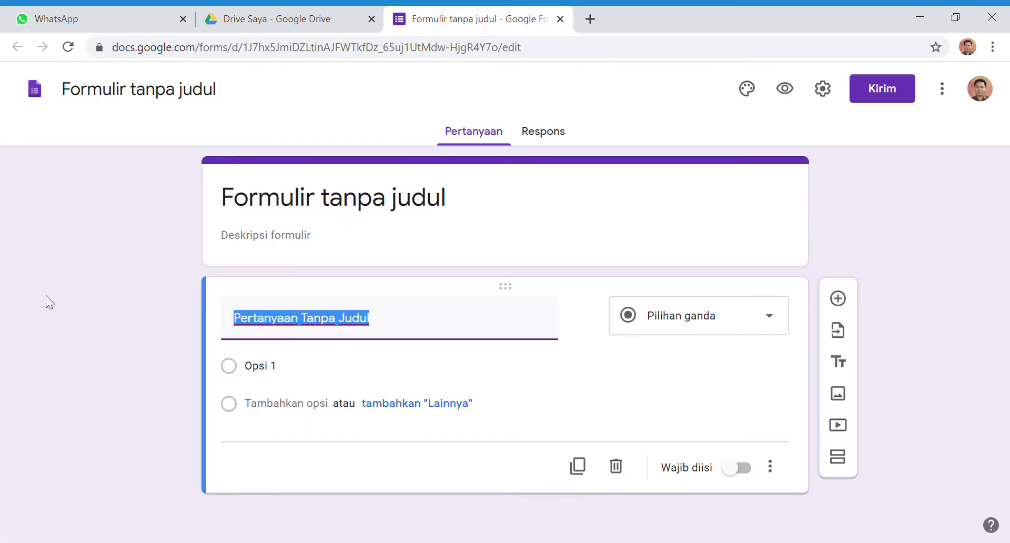
# Title the form 'ULANGAN HARIAN SIFAT KOLIGATIF', fixing a typo along the way
pyautogui.click(132, 97)
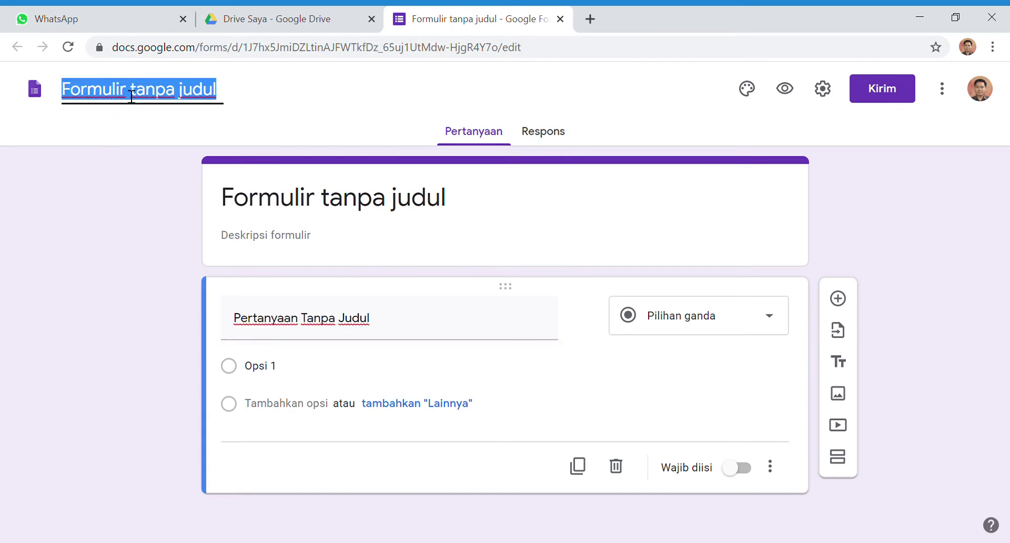
pyautogui.write('ULANGAN ')
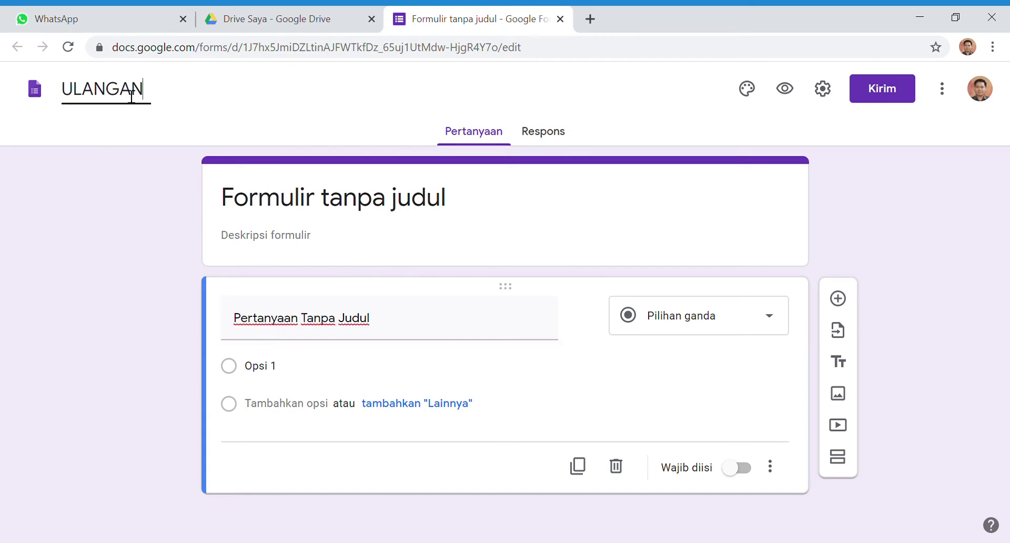
pyautogui.write('HARIAN')
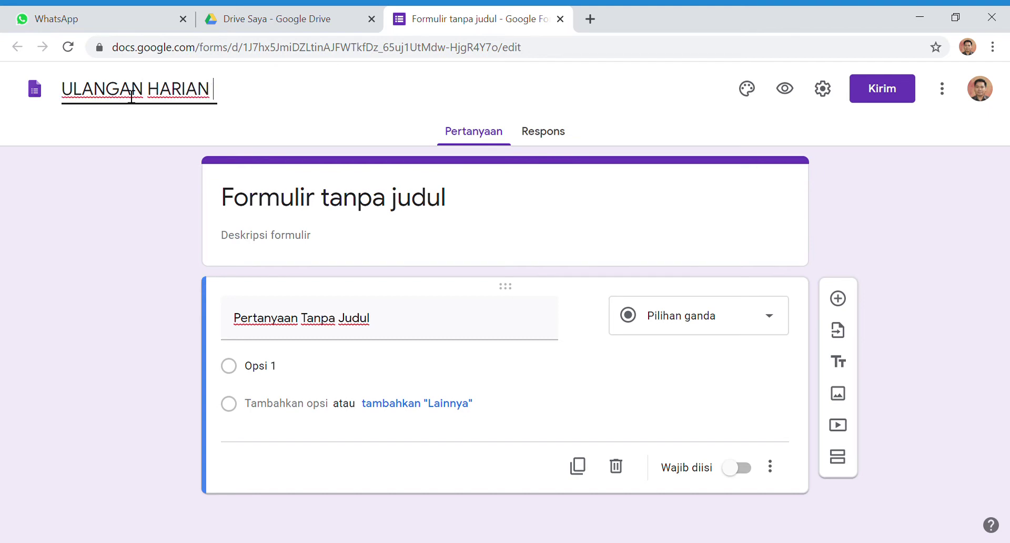
pyautogui.write(' SIGA')
pyautogui.press('BackSpace')
pyautogui.press('BackSpace')
pyautogui.press('BackSpace')
pyautogui.write('IFAT')
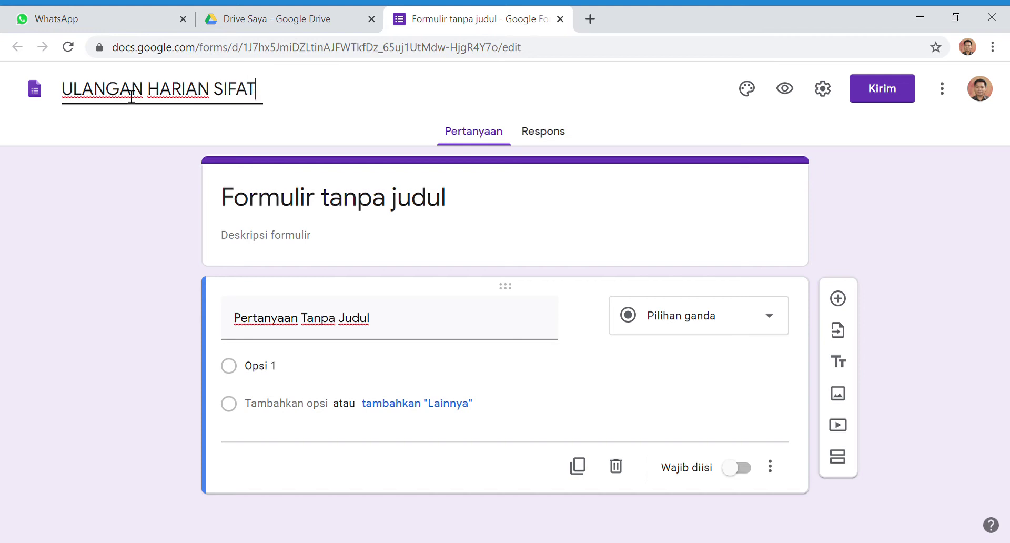
pyautogui.write(' KOLIGA')
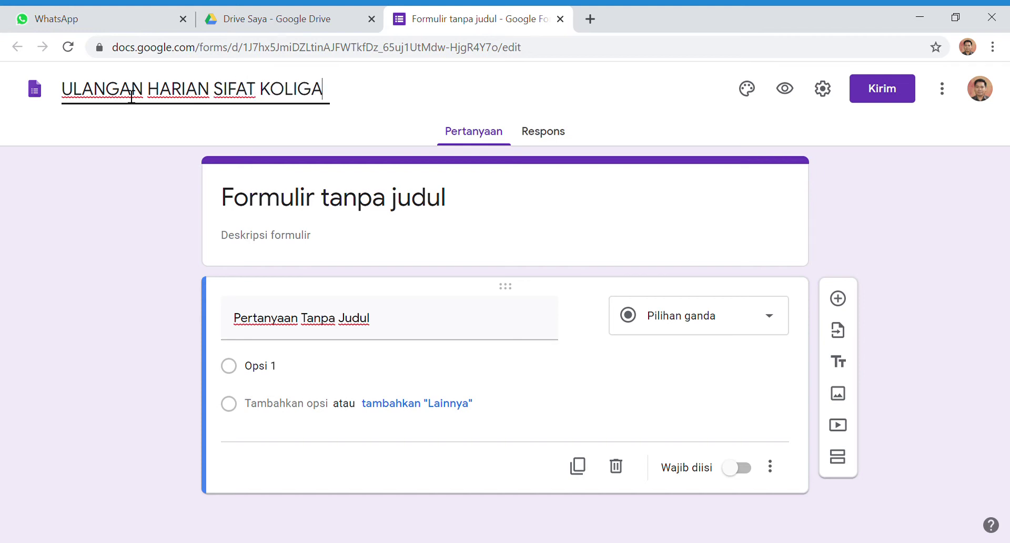
pyautogui.write('TIF')
pyautogui.click(142, 235)
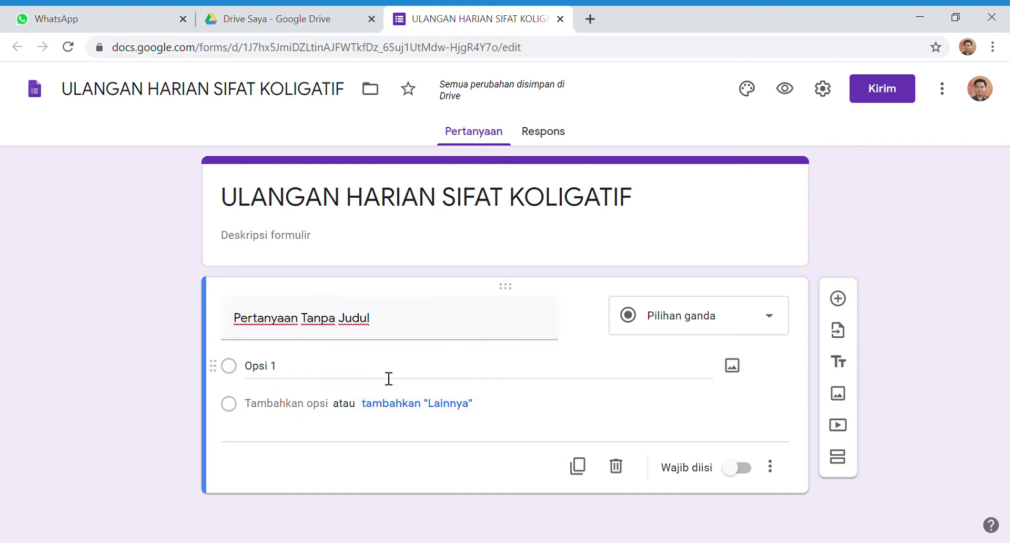
pyautogui.click(402, 331)
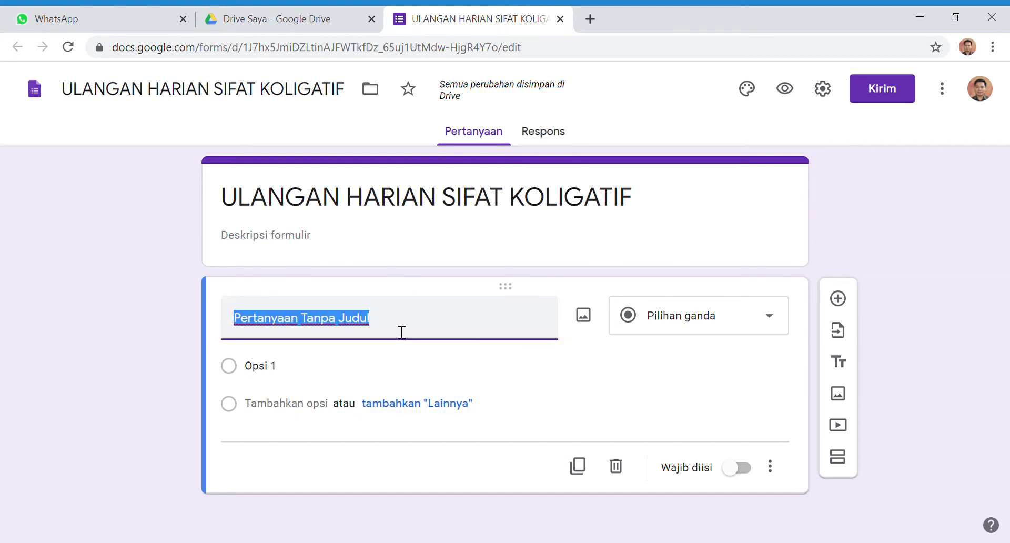
# Title the first question 'Nama :', keep it as Jawaban singkat, and mark it required
pyautogui.write('Nama :')
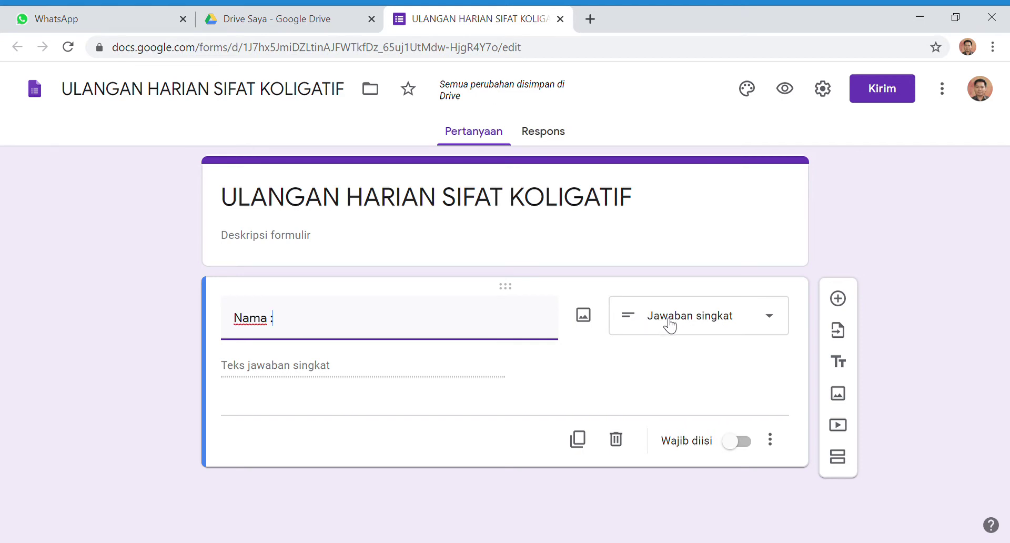
pyautogui.click(719, 326)
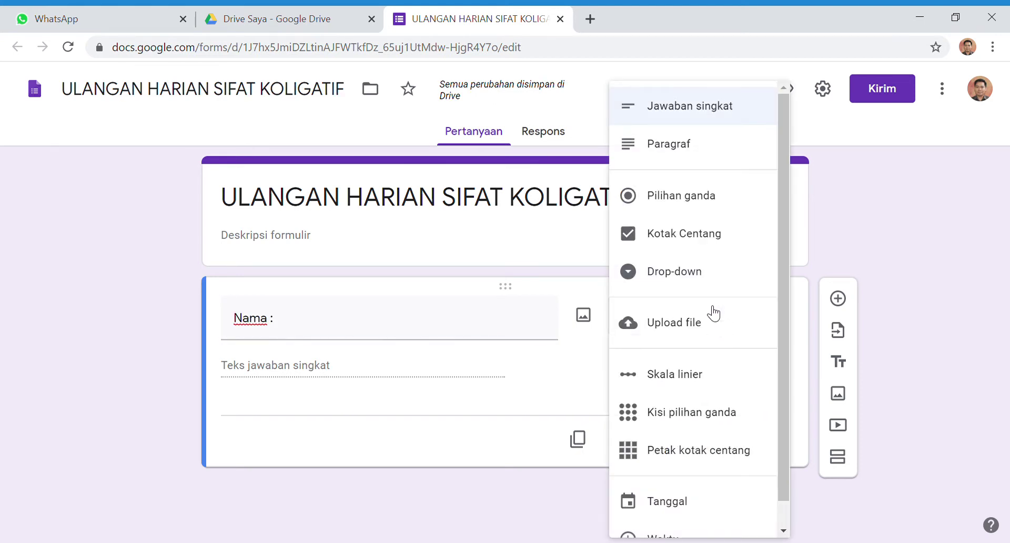
pyautogui.click(706, 113)
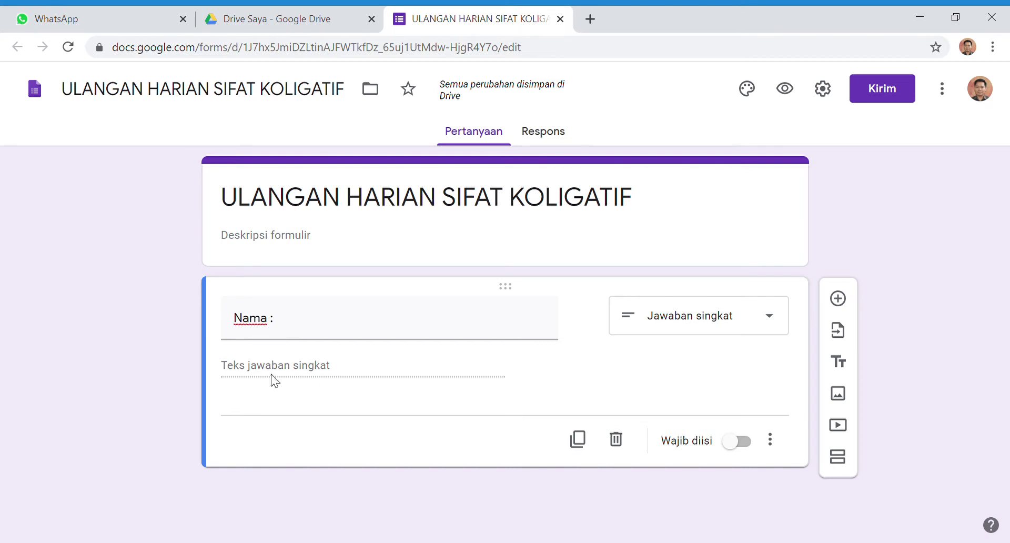
pyautogui.moveTo(560, 341)
pyautogui.click(686, 316)
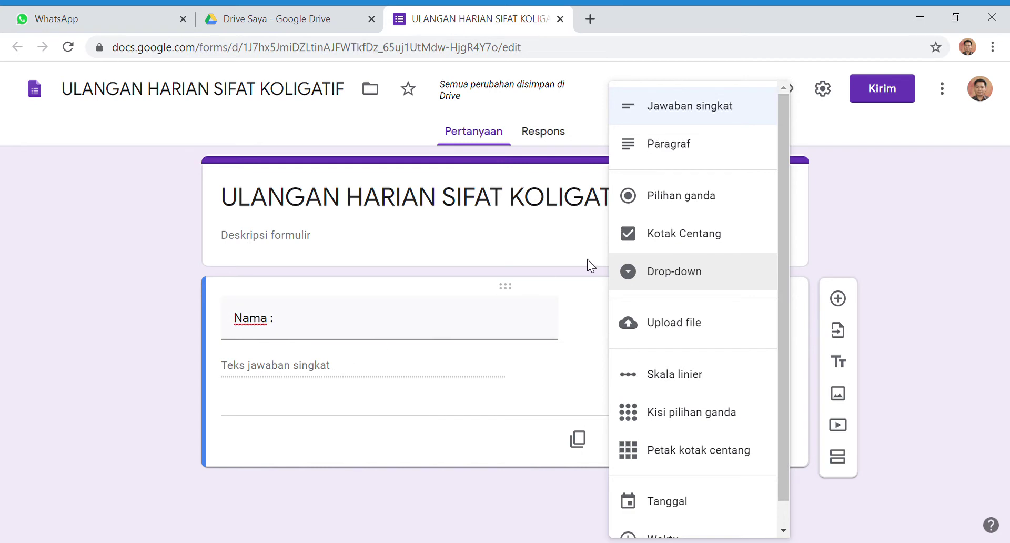
pyautogui.click(653, 277)
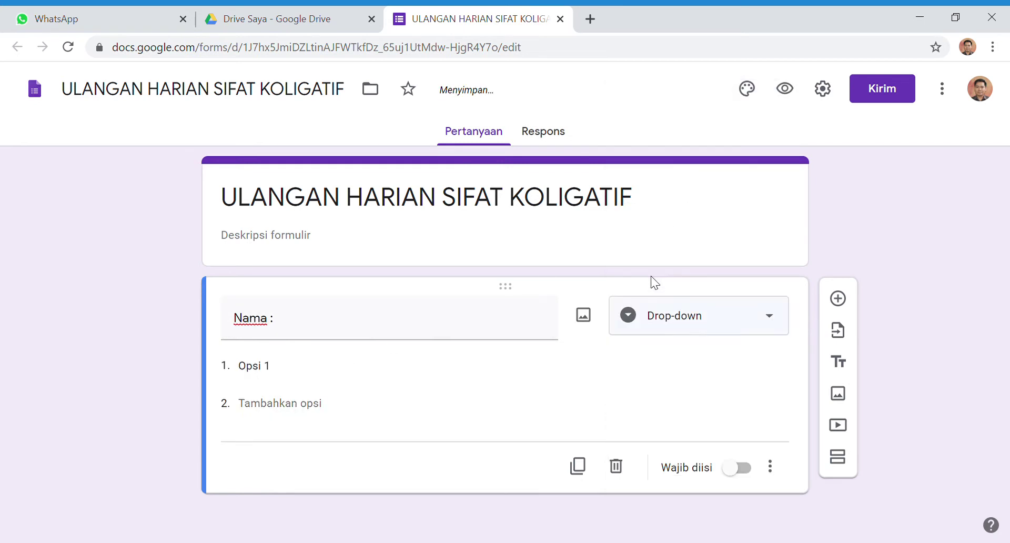
pyautogui.click(308, 377)
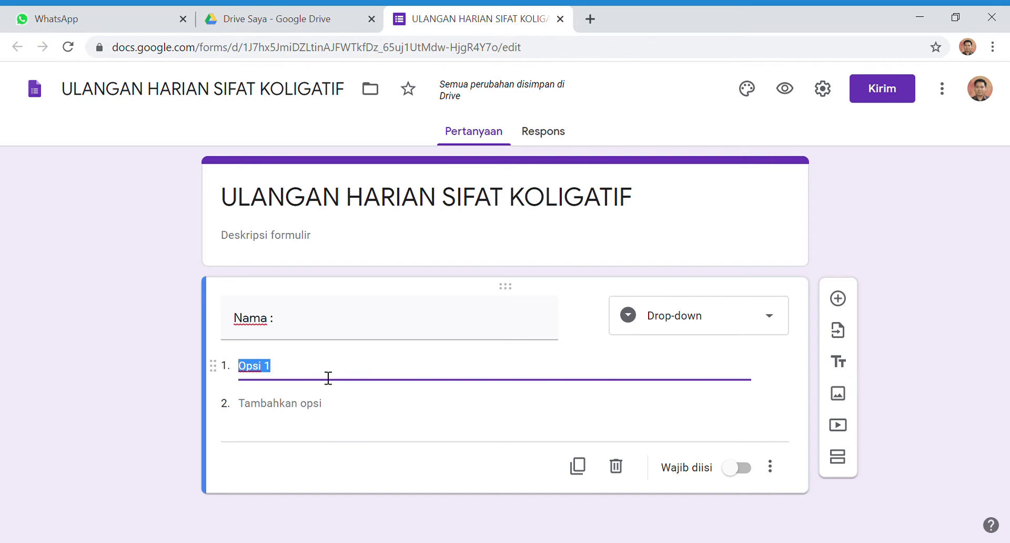
pyautogui.click(684, 315)
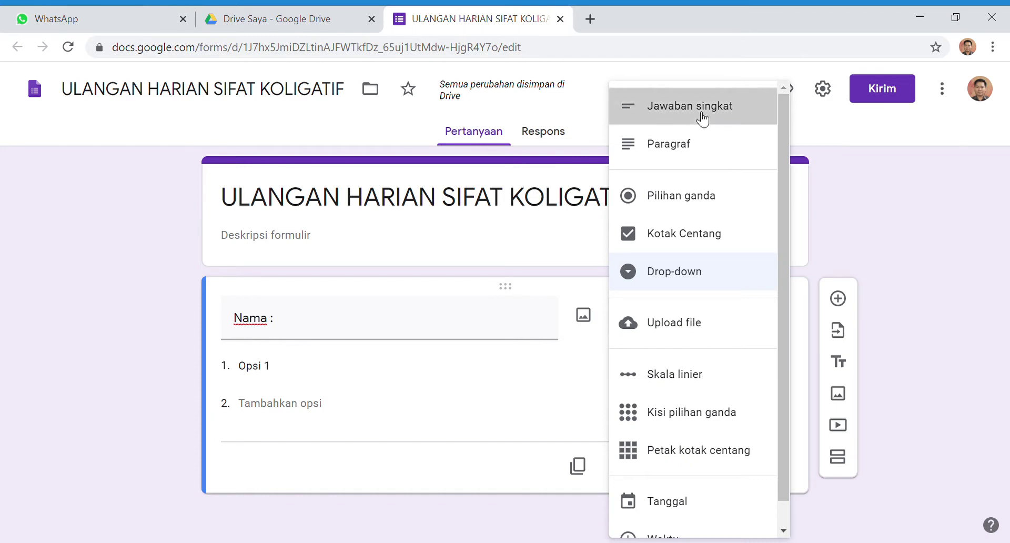
pyautogui.click(702, 111)
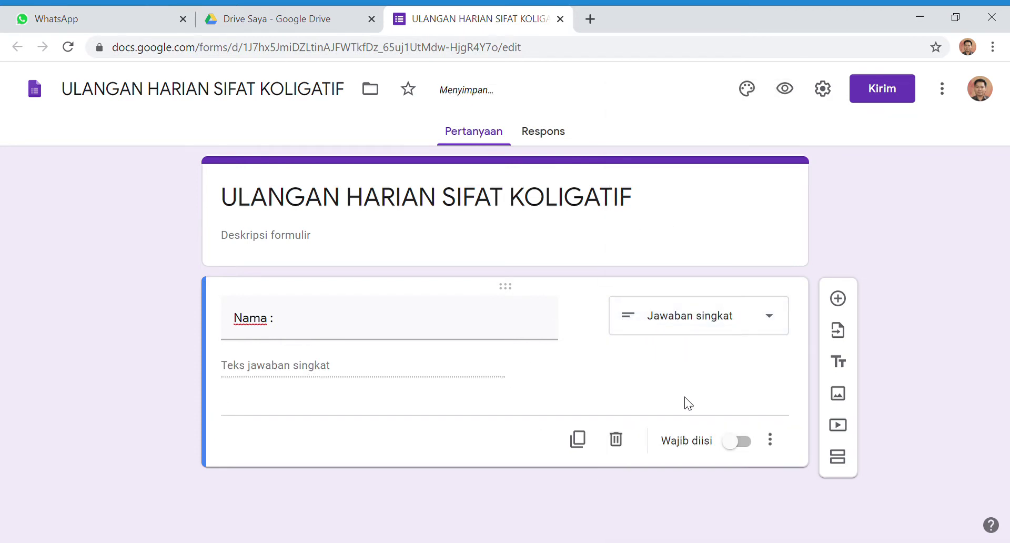
pyautogui.click(749, 446)
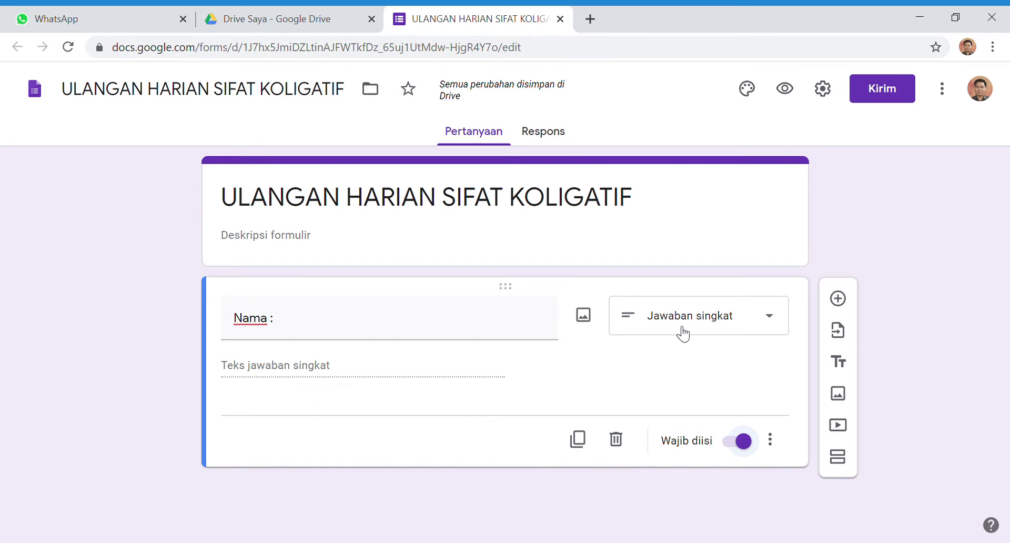
# Add a short-answer question 'Kelas/No. Absen :' with its response validation removed
pyautogui.click(838, 298)
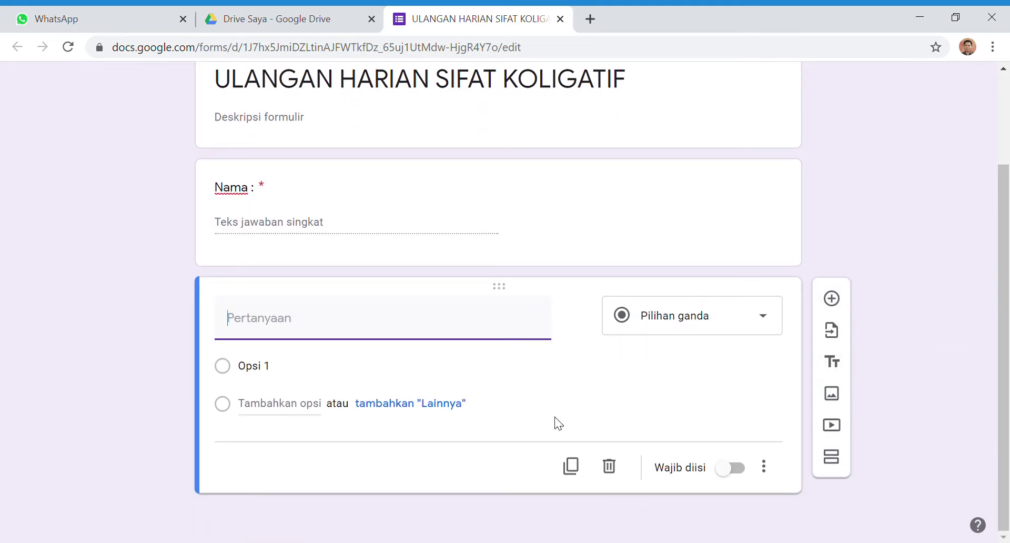
pyautogui.write('Kelas/No. Absen :')
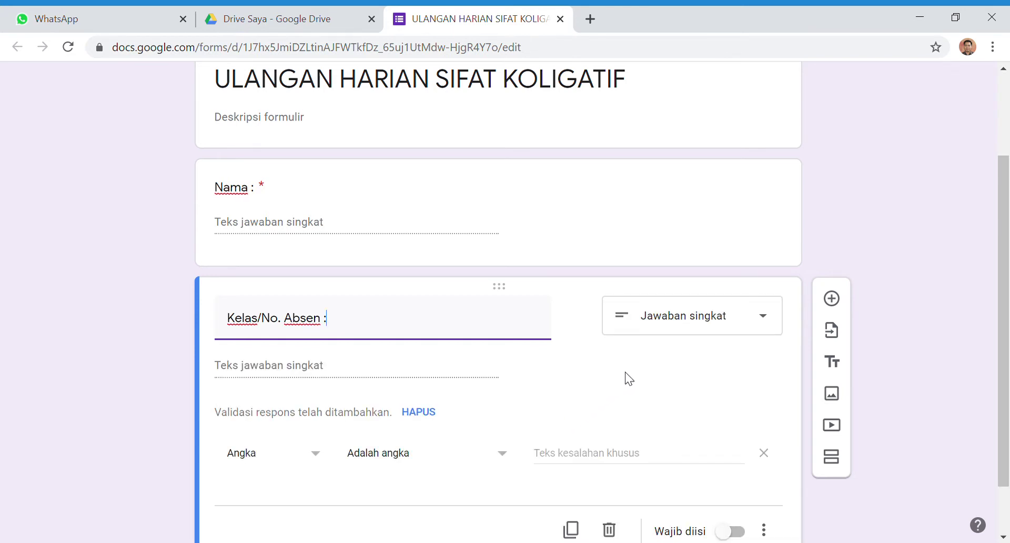
pyautogui.click(675, 327)
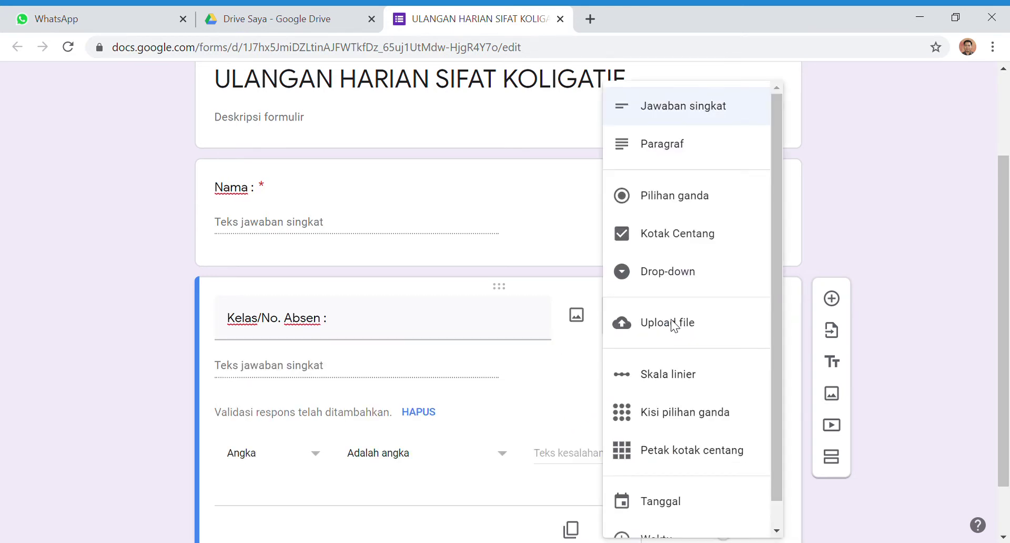
pyautogui.click(695, 112)
pyautogui.scroll(-1, 394, 379)
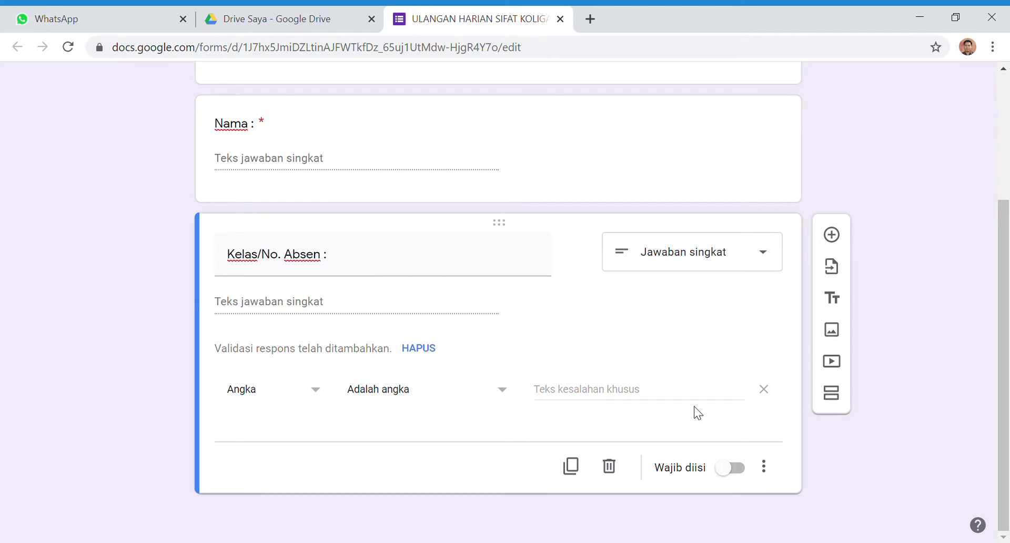
pyautogui.click(773, 469)
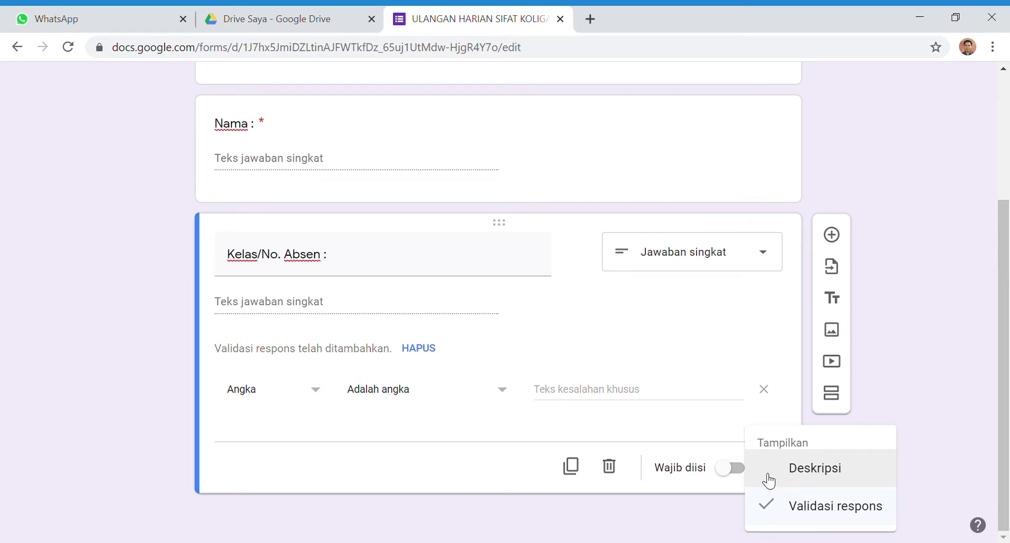
pyautogui.click(786, 508)
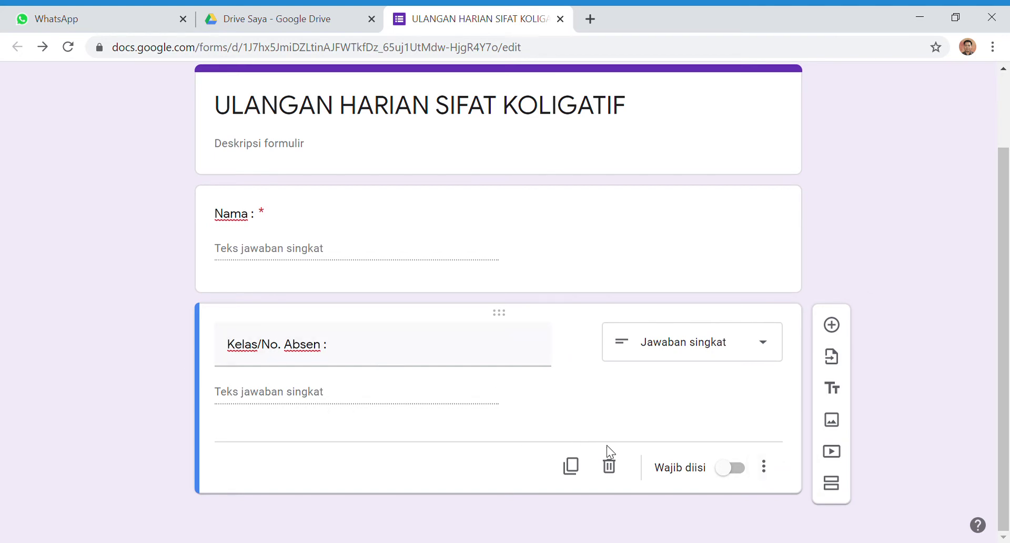
# Make Kelas/No. Absen required, then add a section titled SOAL with a new question
pyautogui.click(742, 473)
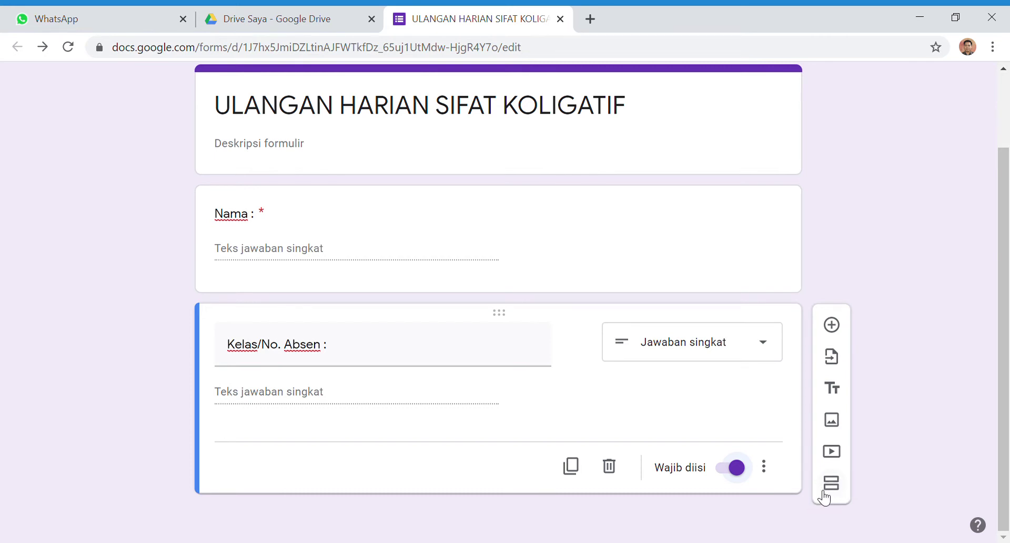
pyautogui.click(829, 482)
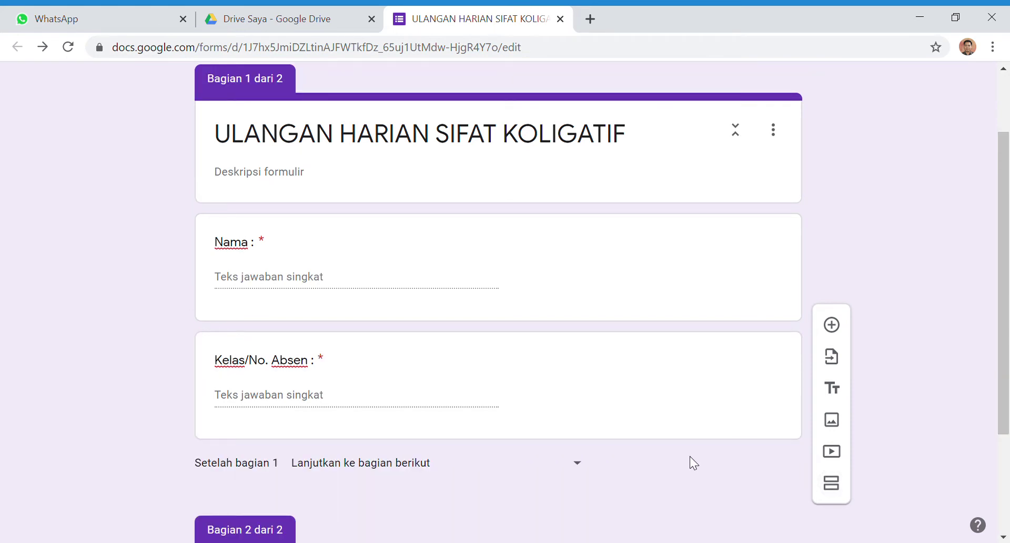
pyautogui.scroll(-3, 648, 443)
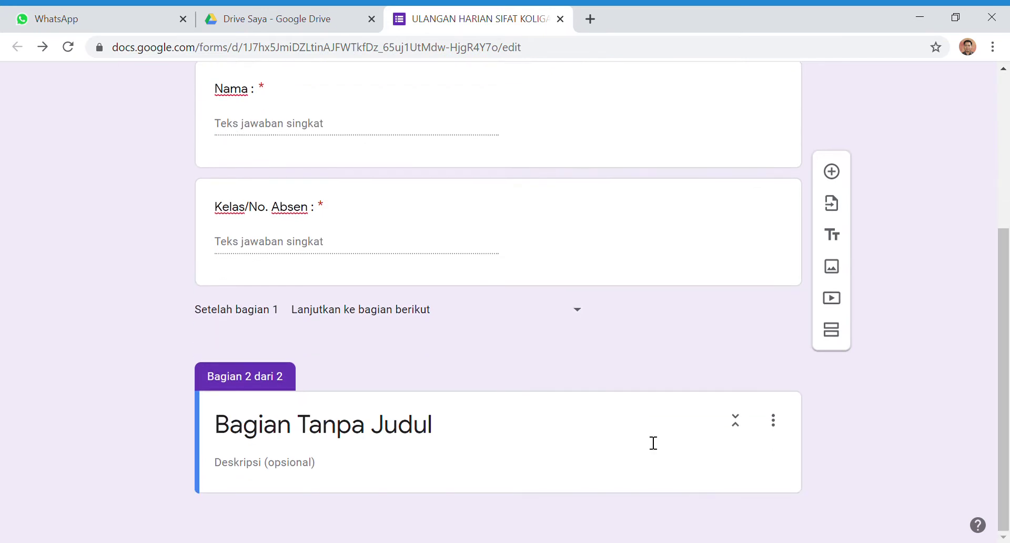
pyautogui.click(499, 424)
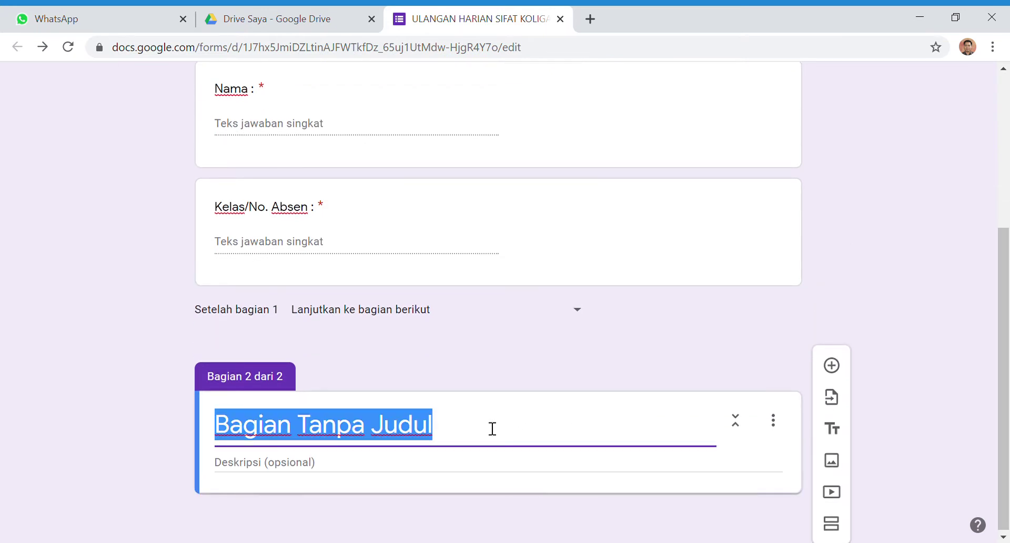
pyautogui.write('SOAL')
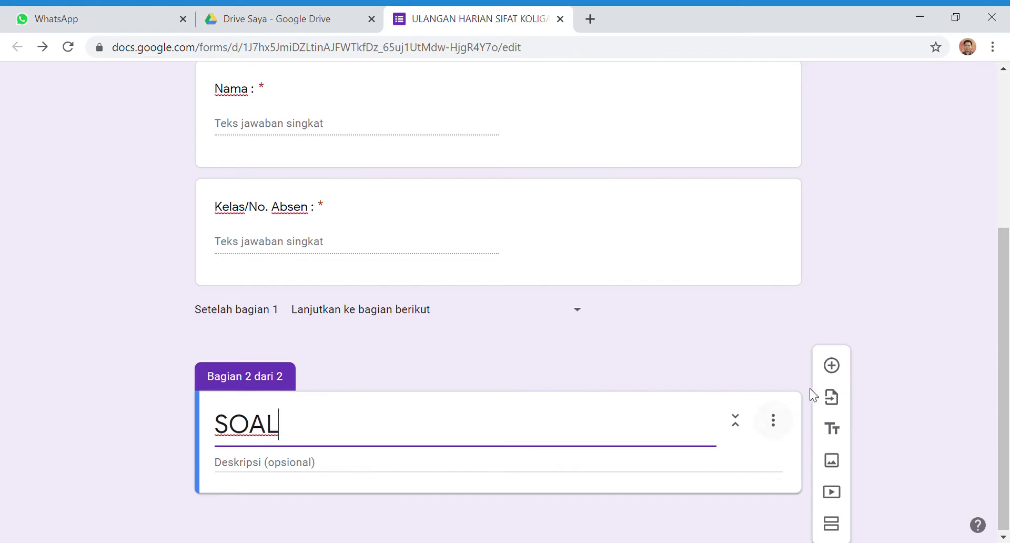
pyautogui.click(836, 368)
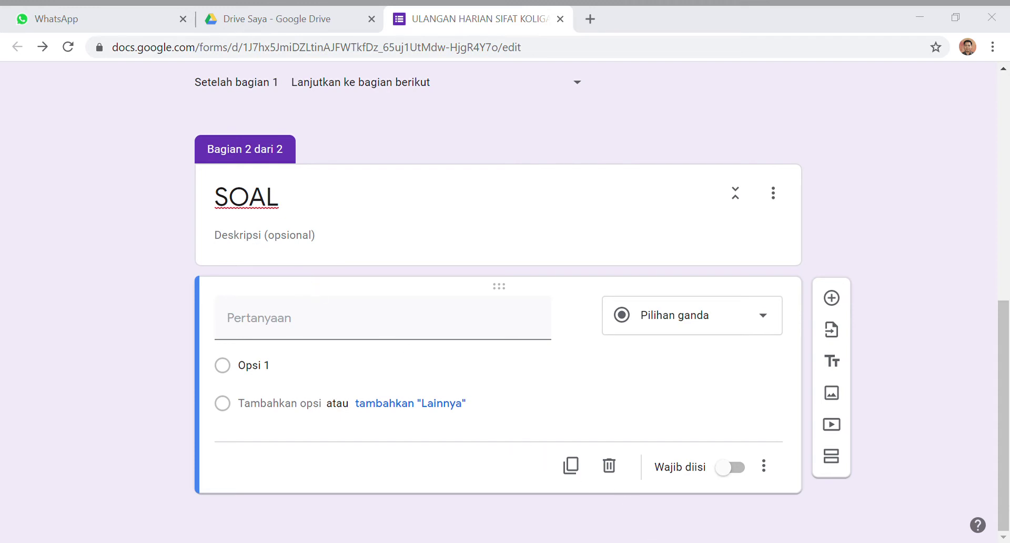
# Paste the radiator antifreeze passage as the question, dropping '11.', and paste options A–E
pyautogui.click(383, 317)
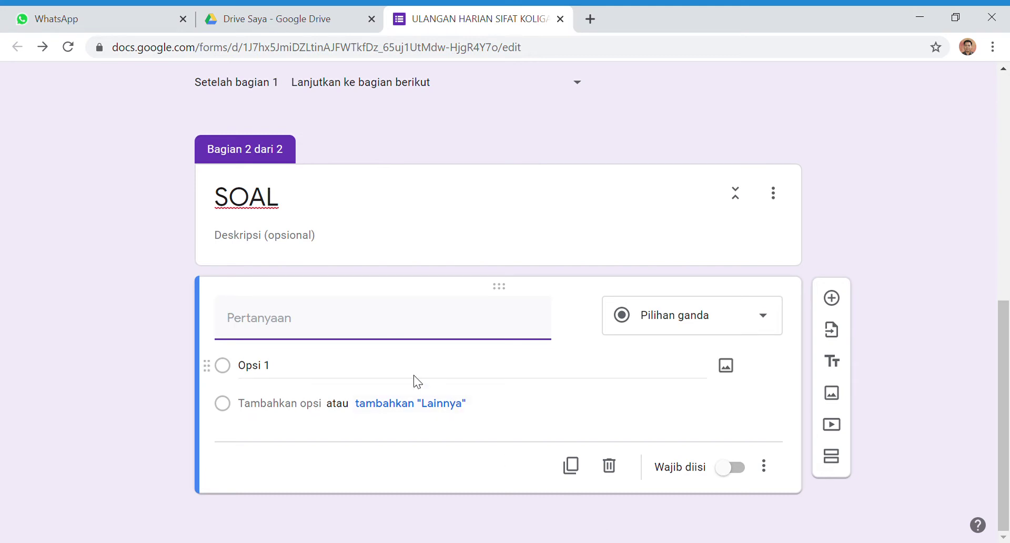
pyautogui.write('11.\tDi daerah beriklim dingin, ke dalam air radiator biasanya ditambahkan etilen glikol. Di daerah beriklim dingin, air radiator mudah membeku. Jika keadaan ini dibiarkan, maka radiator kendaraan akan cepat rusak. Sifat koligatif larutan yang paling tepat terkait dengan wacana tersebut adalah ... .')
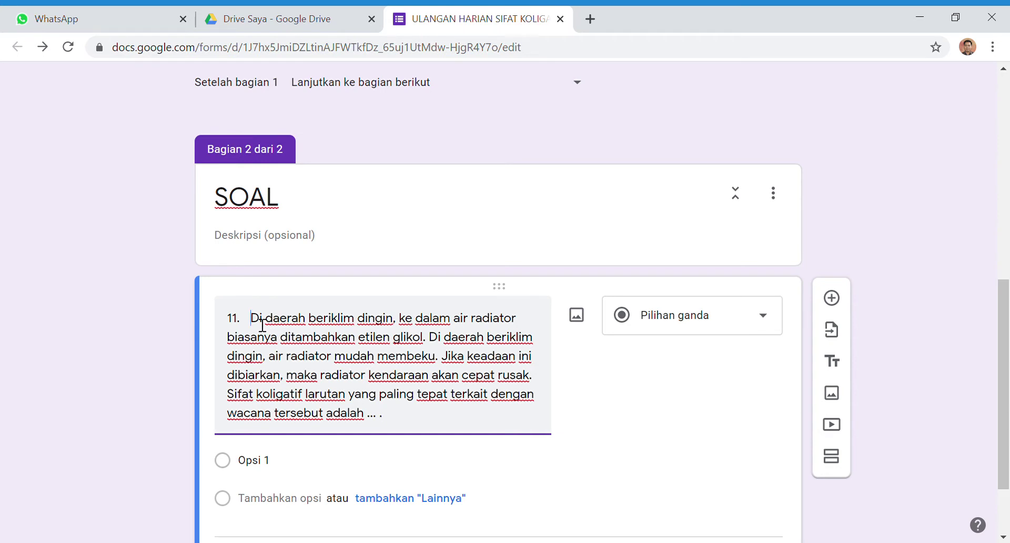
pyautogui.press('BackSpace')
pyautogui.press('BackSpace')
pyautogui.press('BackSpace')
pyautogui.press('BackSpace')
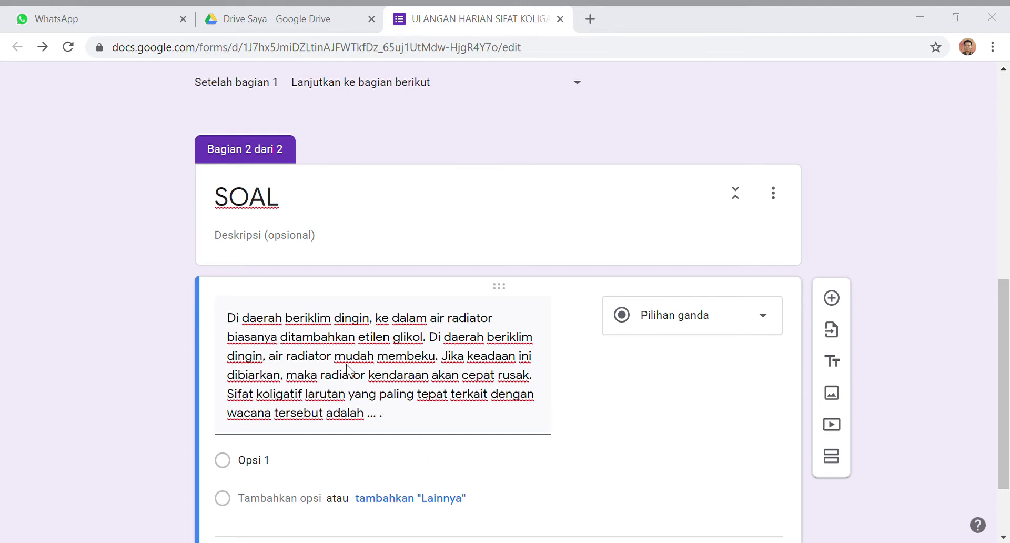
pyautogui.click(330, 380)
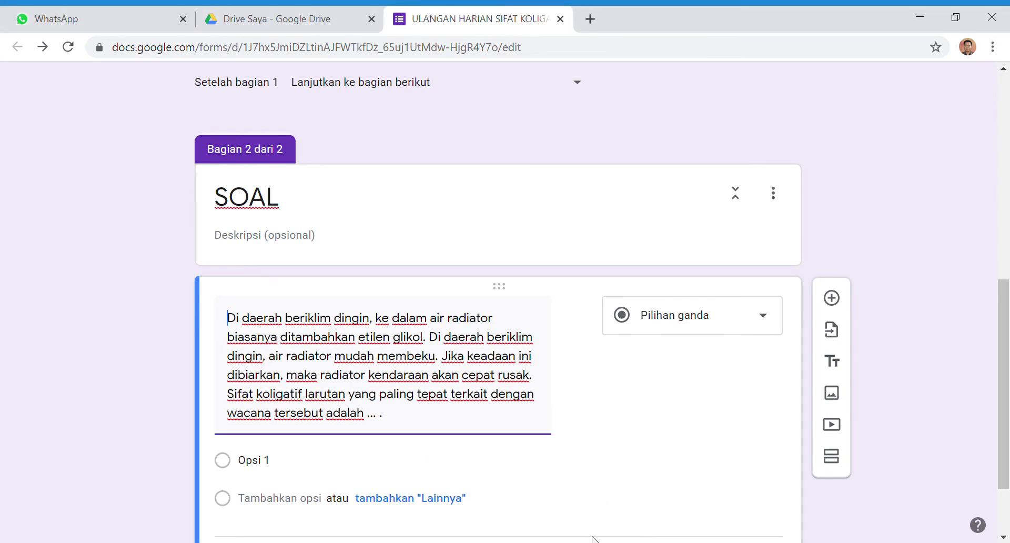
pyautogui.scroll(-2, 330, 380)
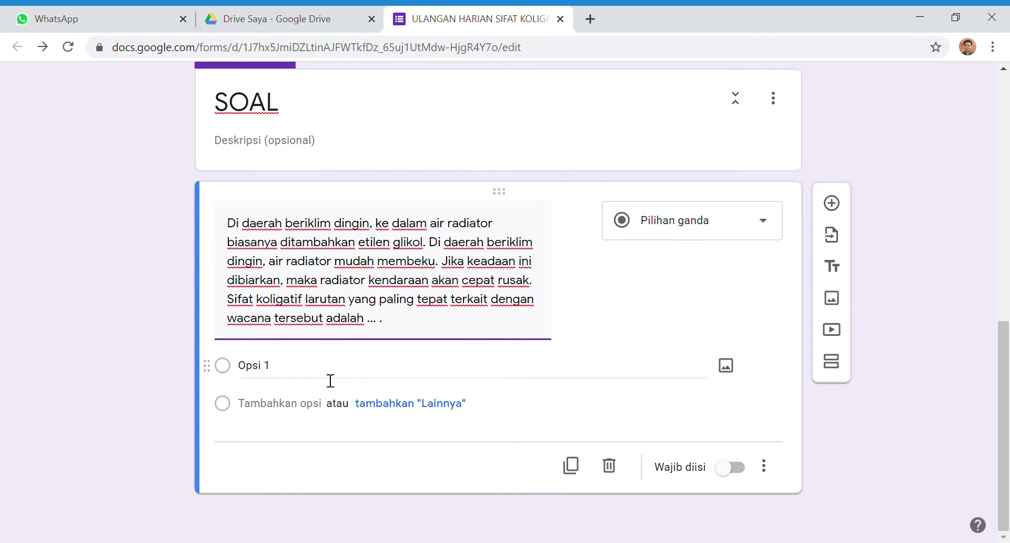
pyautogui.click(294, 376)
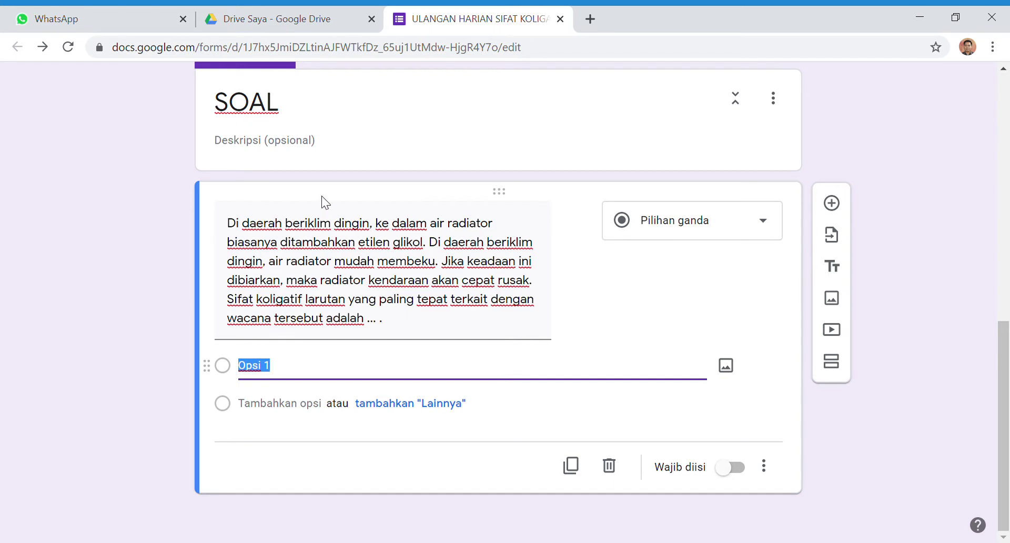
pyautogui.write('A.\tkenaikan titik beku B.\tpenurunan tekanan uap C.\ttekanan osmosis D.\tpenurunan titik beku E.\tkenaikan titik didih')
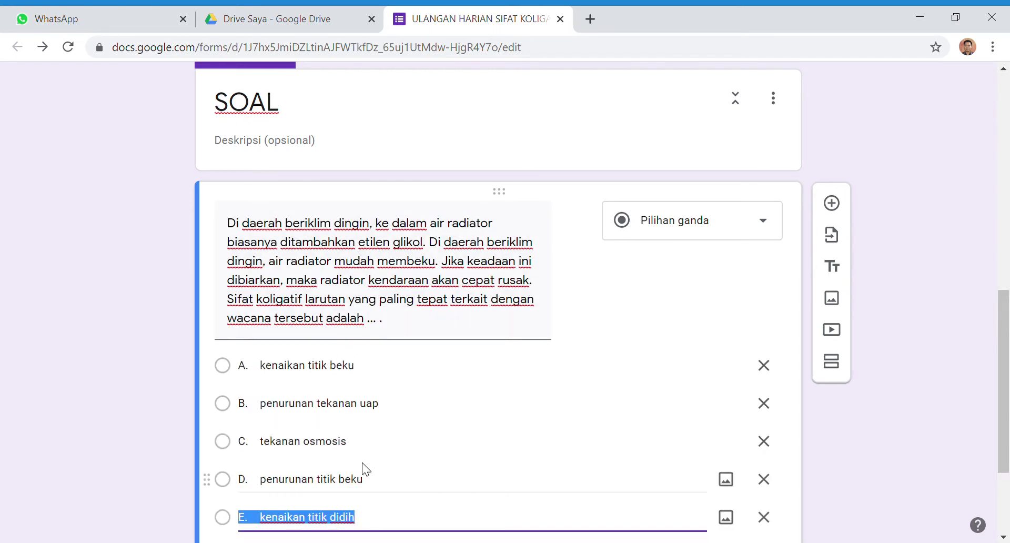
# Strip the A.–E. prefixes from the five options, kenaikan titik beku through kenaikan titik didih
pyautogui.scroll(-2, 361, 463)
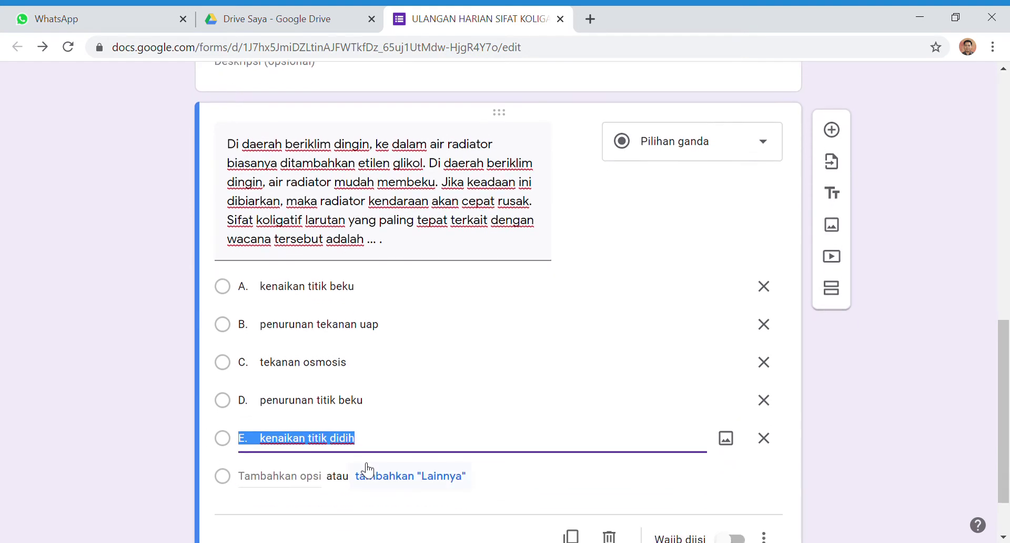
pyautogui.click(267, 296)
pyautogui.click(271, 300)
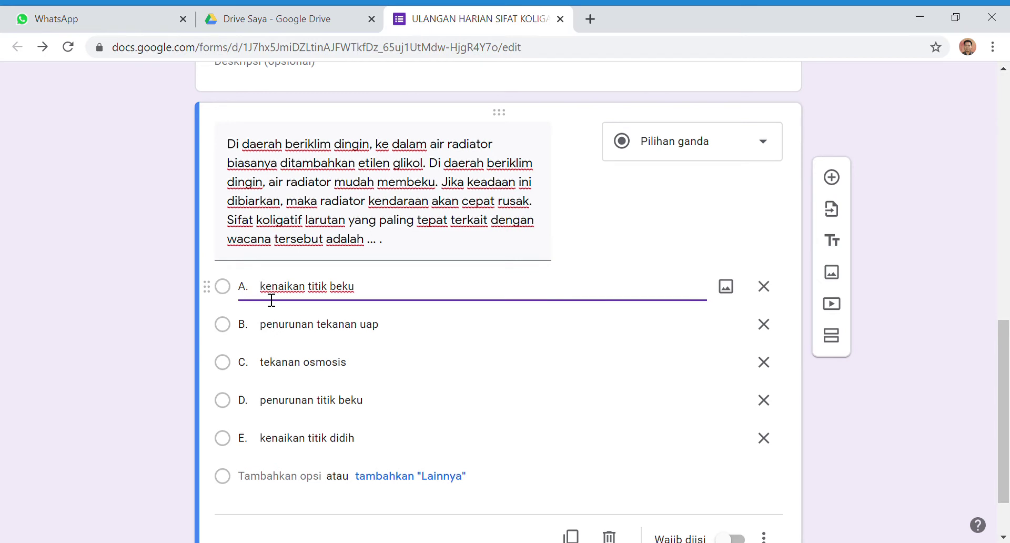
pyautogui.press('BackSpace')
pyautogui.press('BackSpace')
pyautogui.press('BackSpace')
pyautogui.click(271, 332)
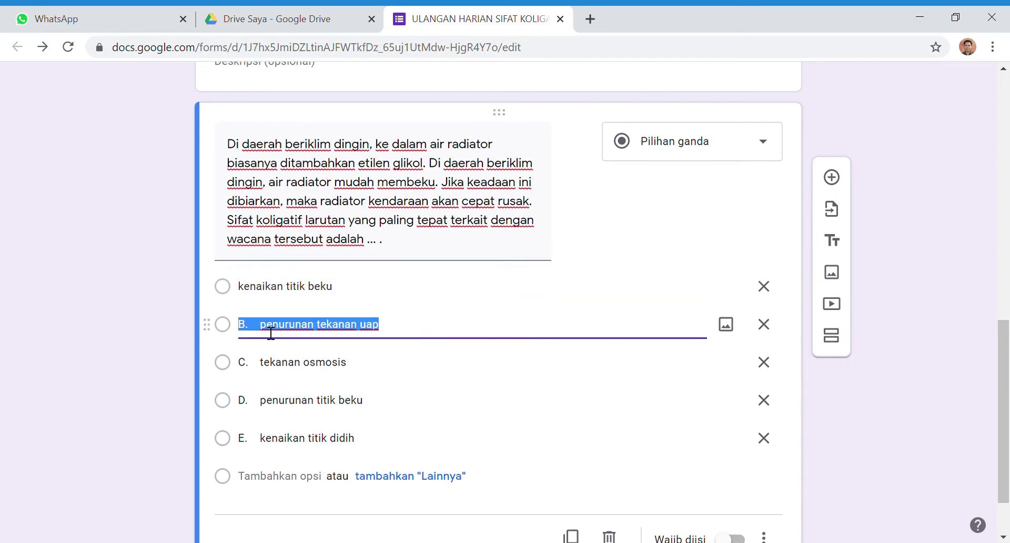
pyautogui.click(271, 332)
pyautogui.press('BackSpace')
pyautogui.press('BackSpace')
pyautogui.press('BackSpace')
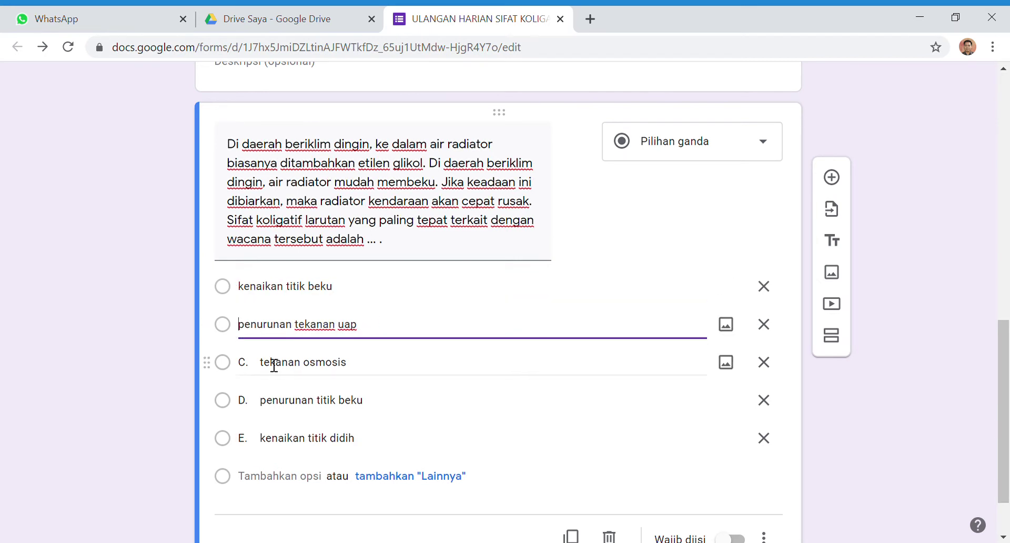
pyautogui.click(274, 364)
pyautogui.click(267, 363)
pyautogui.press('BackSpace')
pyautogui.press('BackSpace')
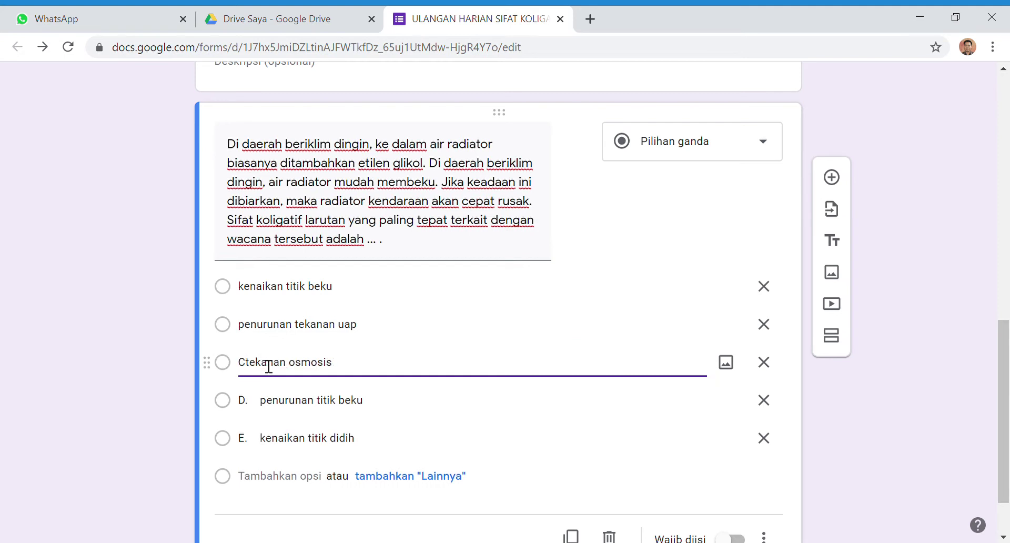
pyautogui.press('BackSpace')
pyautogui.click(266, 405)
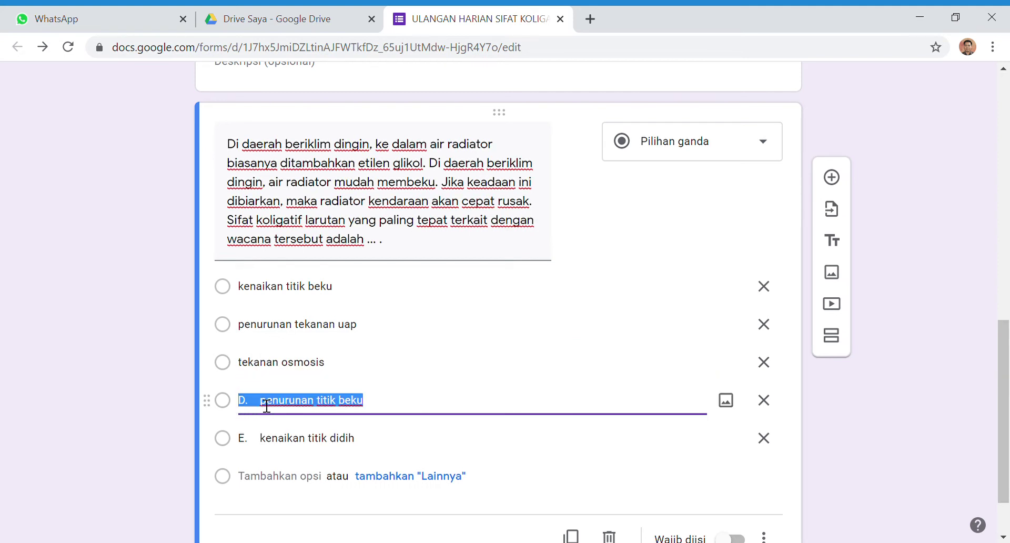
pyautogui.click(267, 405)
pyautogui.press('BackSpace')
pyautogui.press('BackSpace')
pyautogui.press('BackSpace')
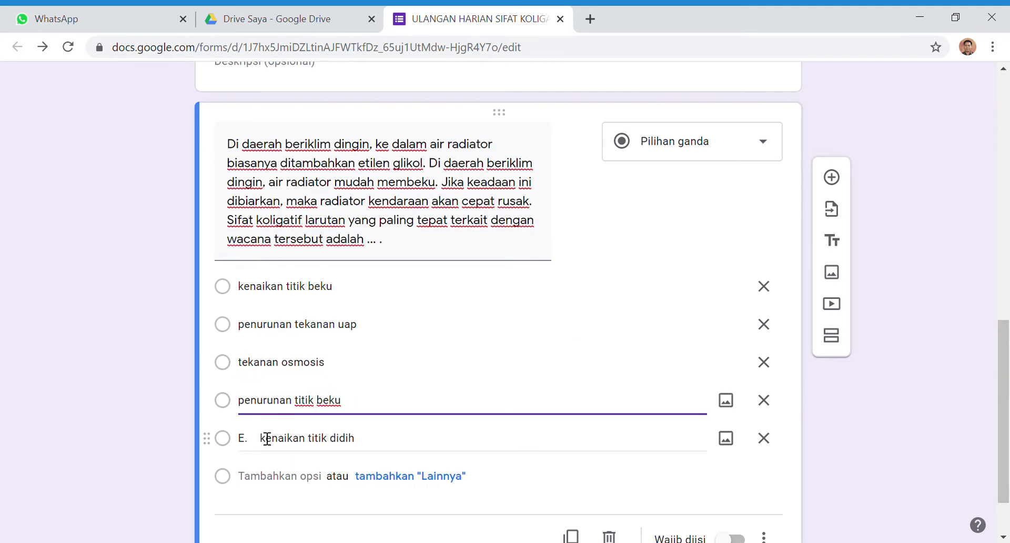
pyautogui.click(267, 438)
pyautogui.click(266, 440)
pyautogui.press('BackSpace')
pyautogui.press('BackSpace')
pyautogui.press('BackSpace')
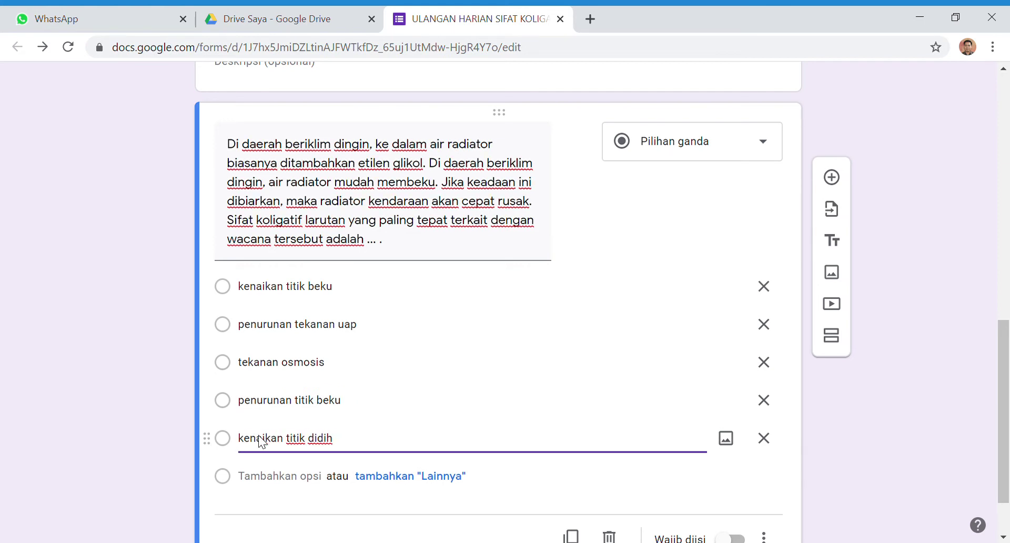
pyautogui.scroll(-2, 370, 386)
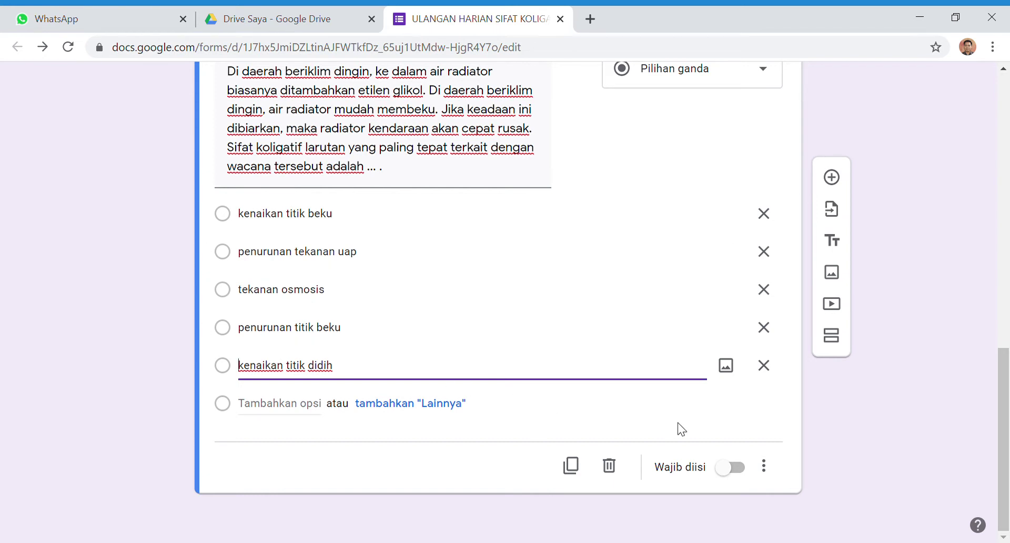
# Toggle answer-option shuffling in the radiator question's settings and mark the question required
pyautogui.click(765, 468)
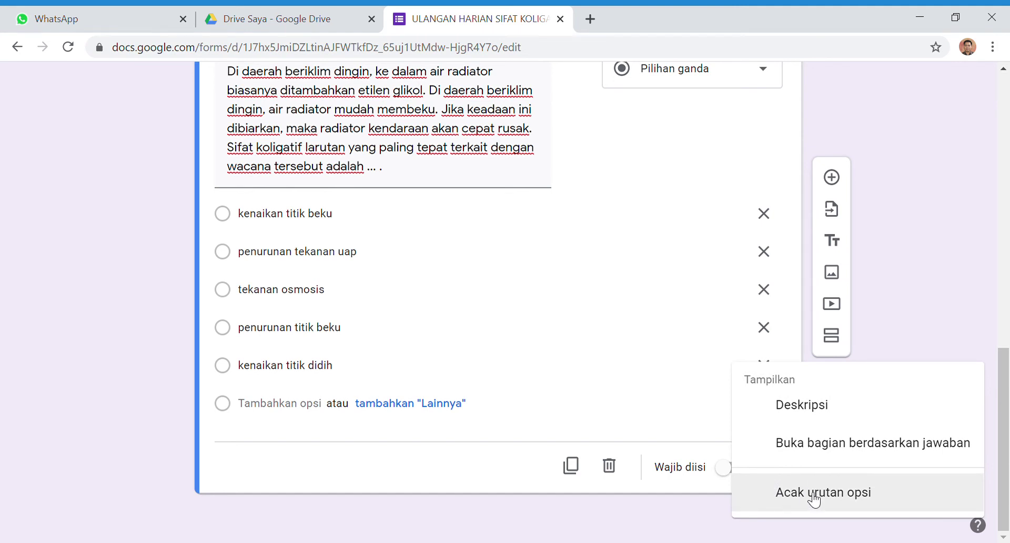
pyautogui.click(807, 489)
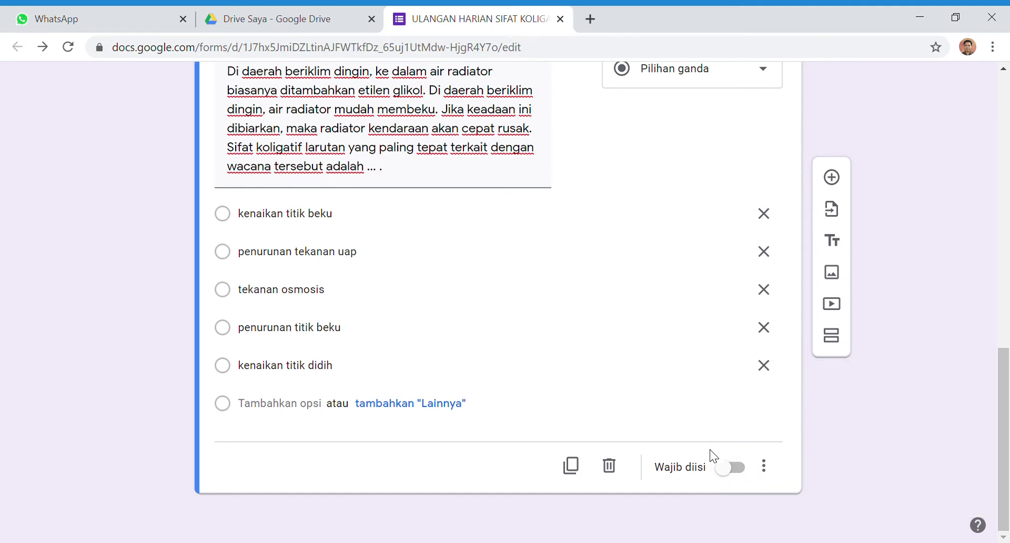
pyautogui.click(773, 474)
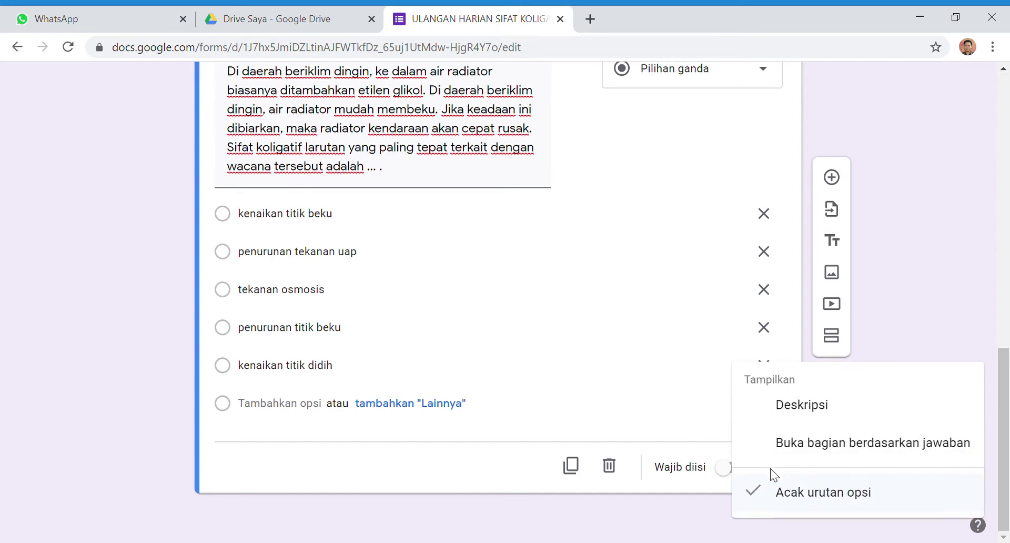
pyautogui.click(786, 493)
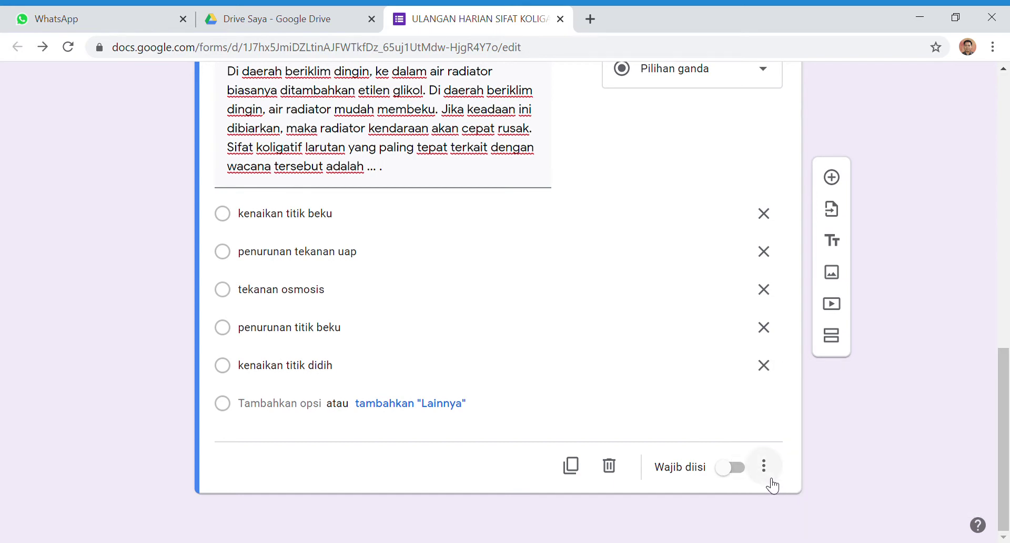
pyautogui.click(766, 471)
pyautogui.click(766, 487)
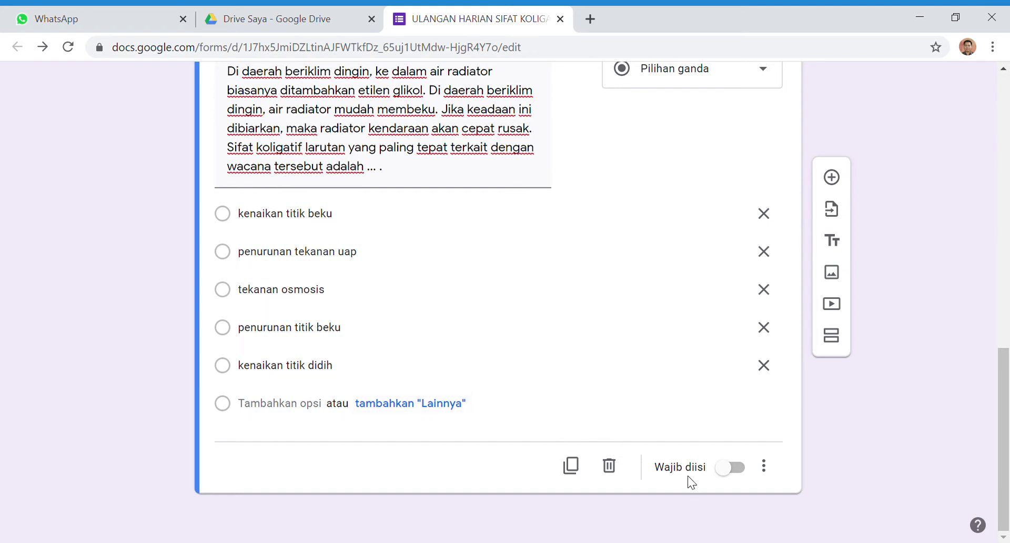
pyautogui.click(740, 473)
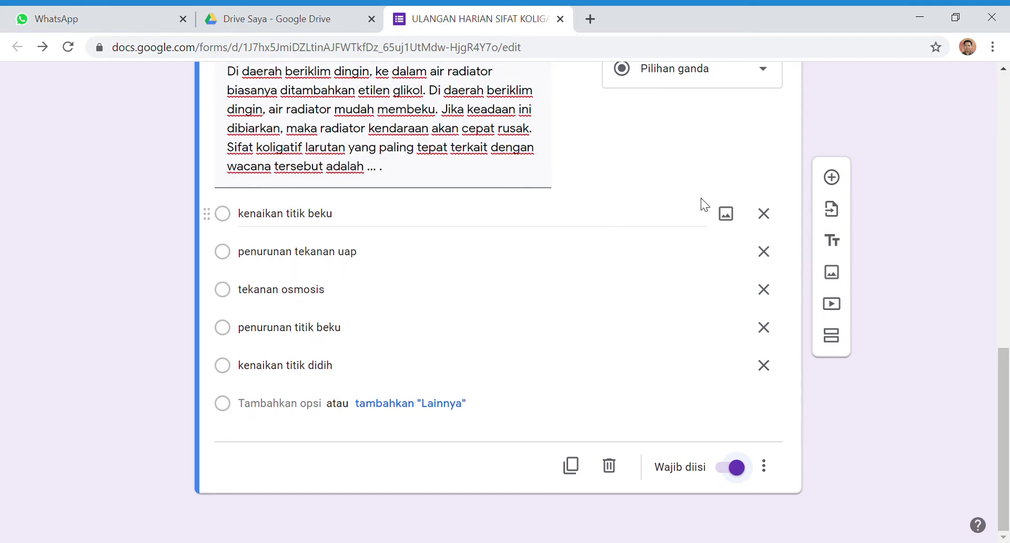
# Add a blank multiple-choice question below the radiator question
pyautogui.click(831, 178)
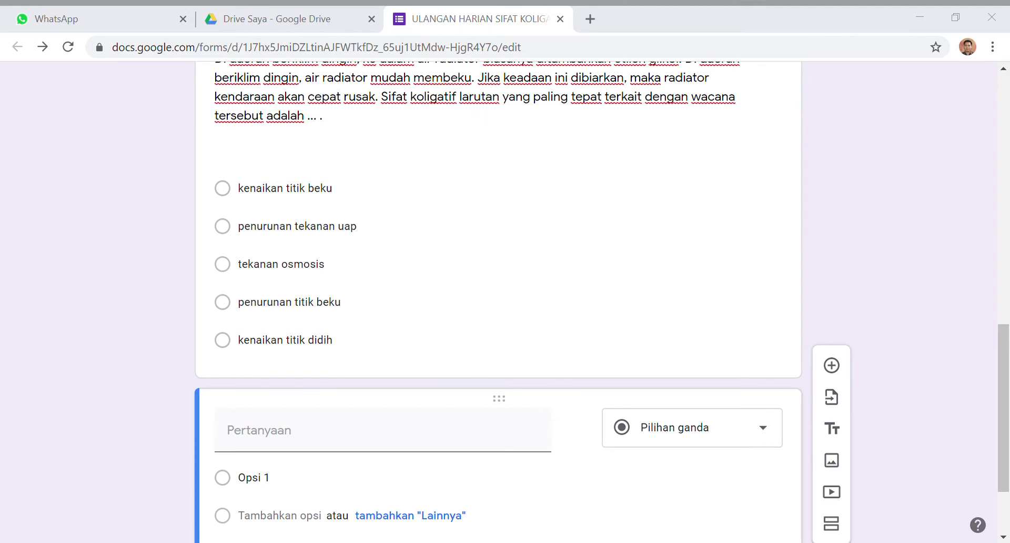
pyautogui.hotkey('alt', 'Tab')
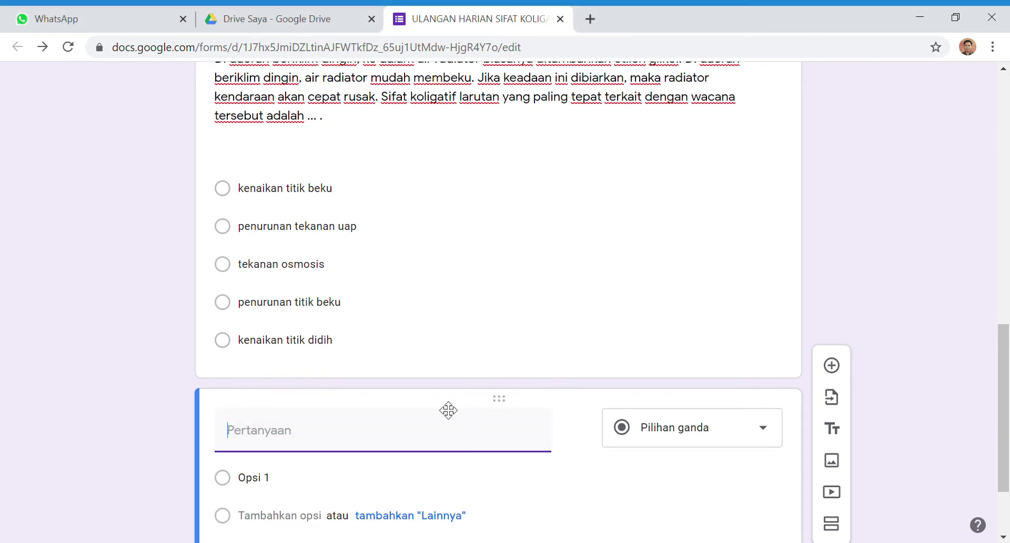
pyautogui.scroll(-1, 448, 411)
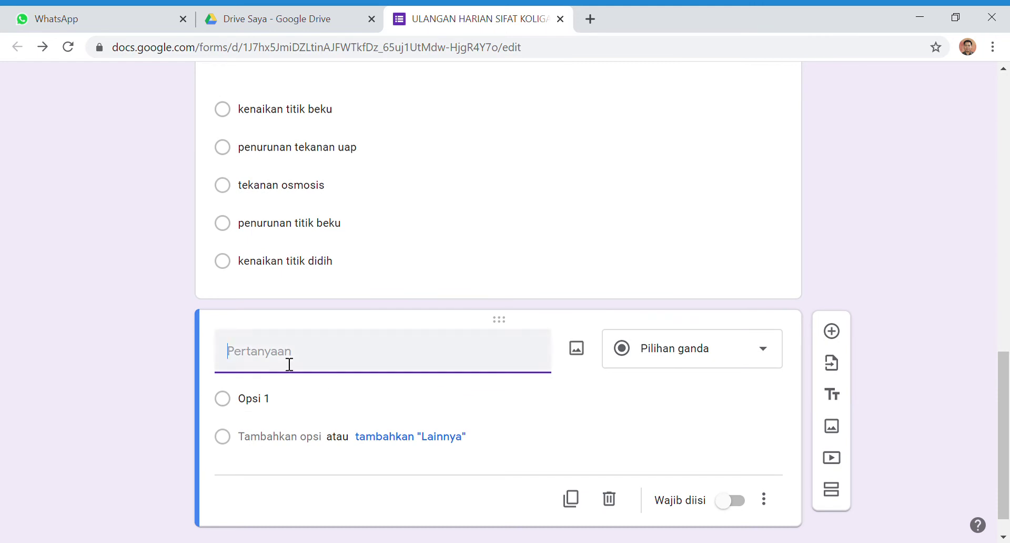
pyautogui.click(580, 354)
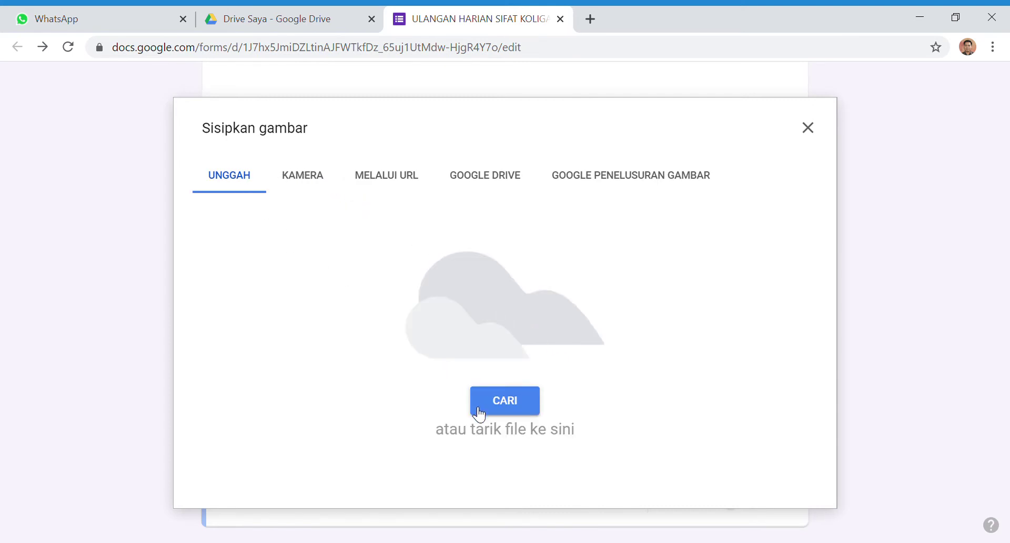
pyautogui.click(509, 400)
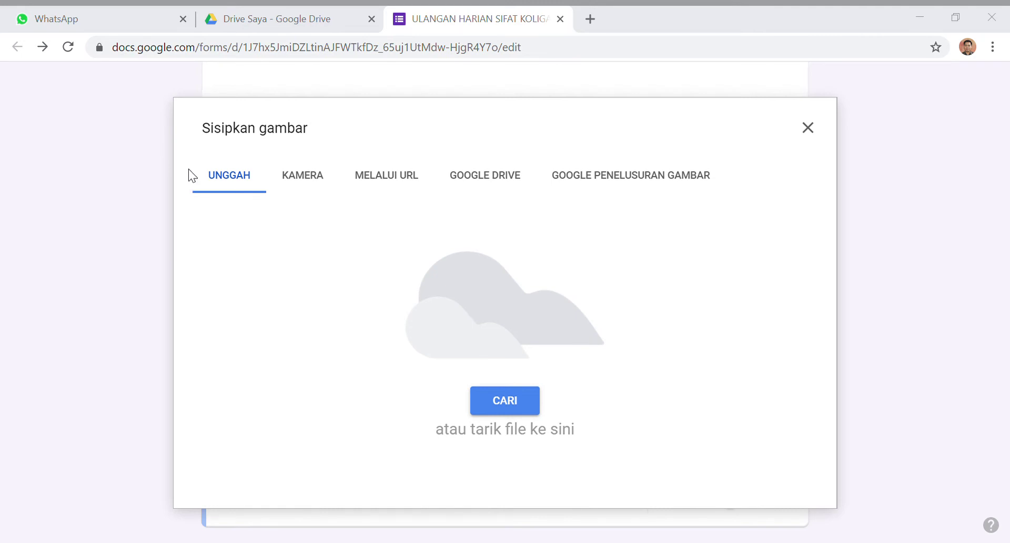
pyautogui.click(389, 365)
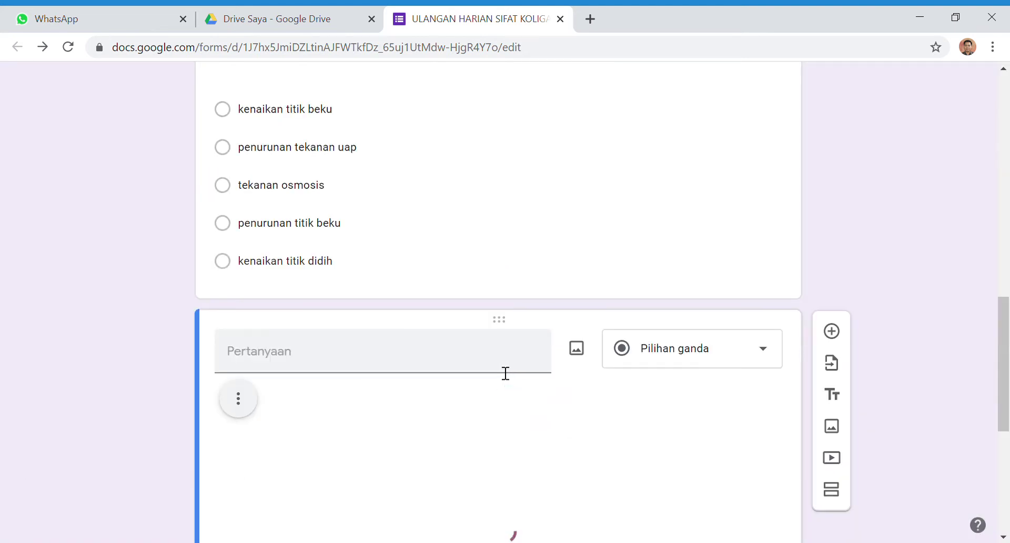
pyautogui.scroll(-6, 505, 373)
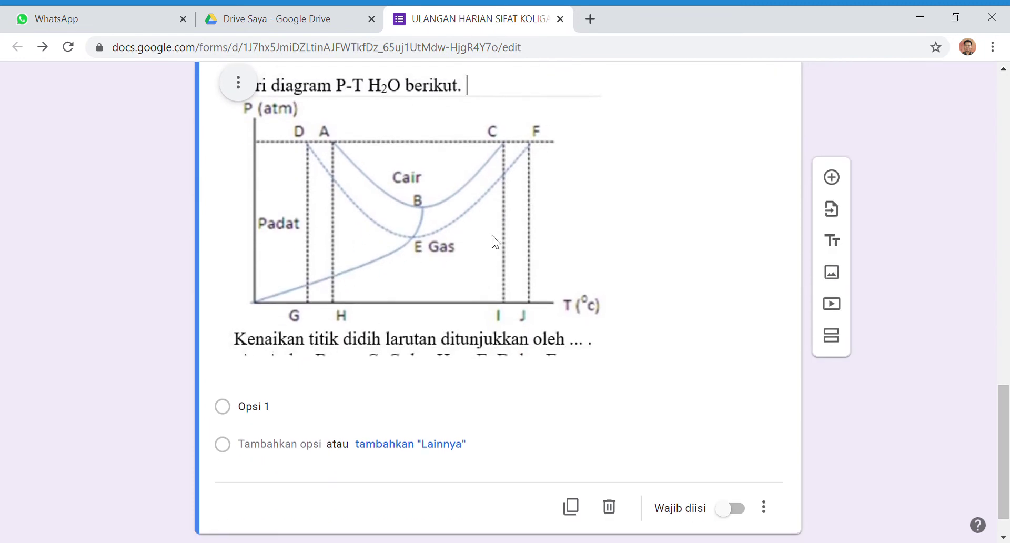
pyautogui.scroll(3, 525, 254)
pyautogui.scroll(-2, 525, 255)
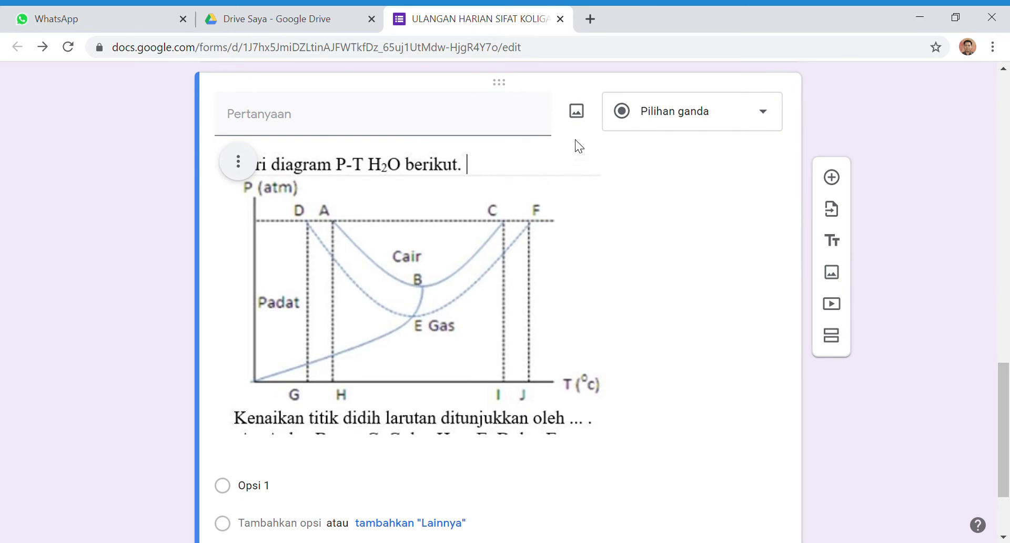
pyautogui.click(238, 162)
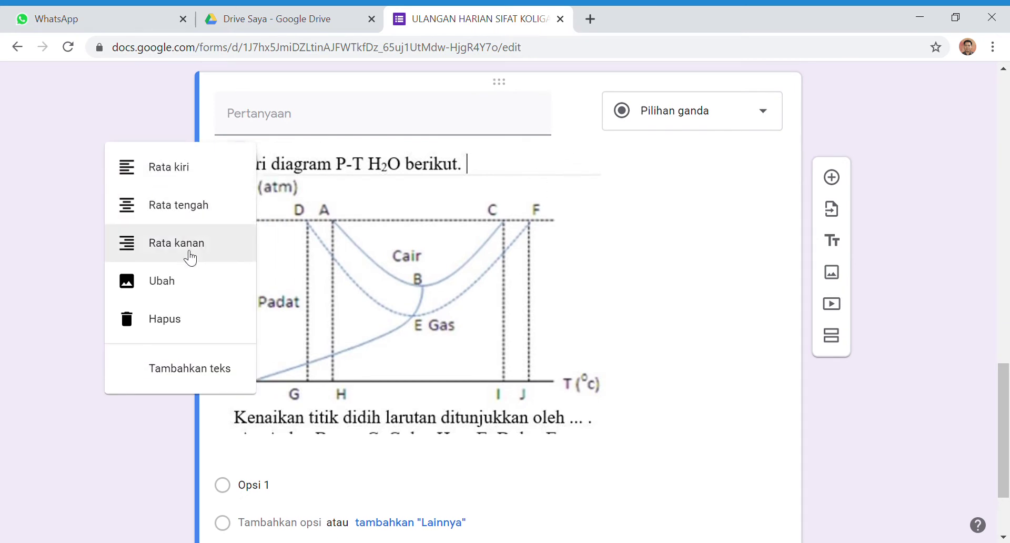
pyautogui.click(207, 333)
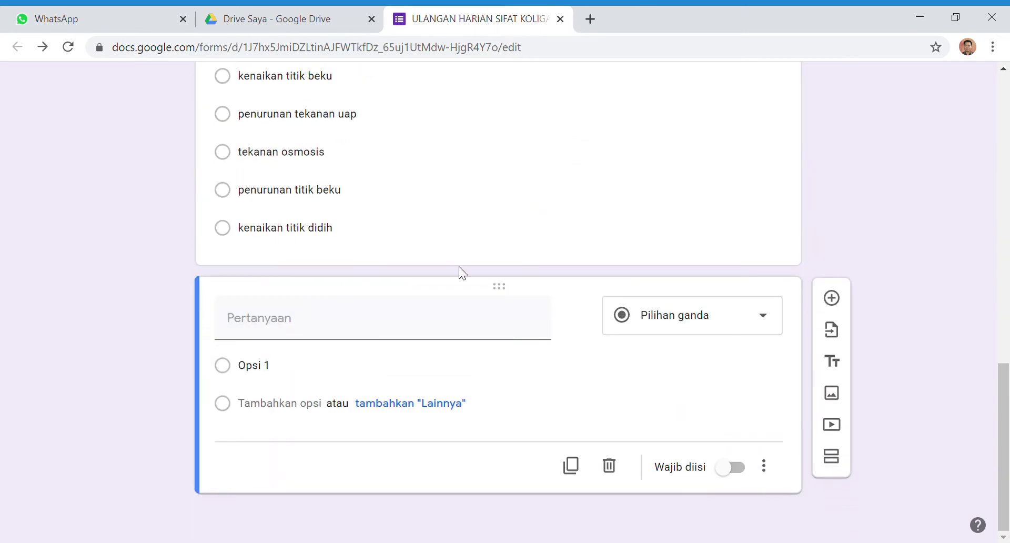
# Upload the P-T diagram of H2O into the new question through Sisipkan gambar
pyautogui.click(577, 322)
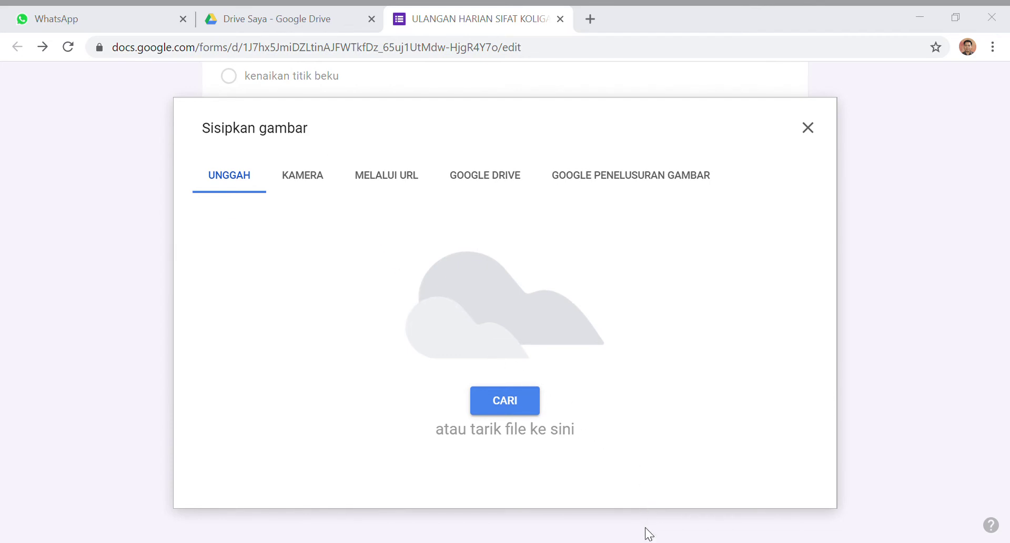
pyautogui.moveTo(640, 542); pyautogui.dragTo(641, 539)
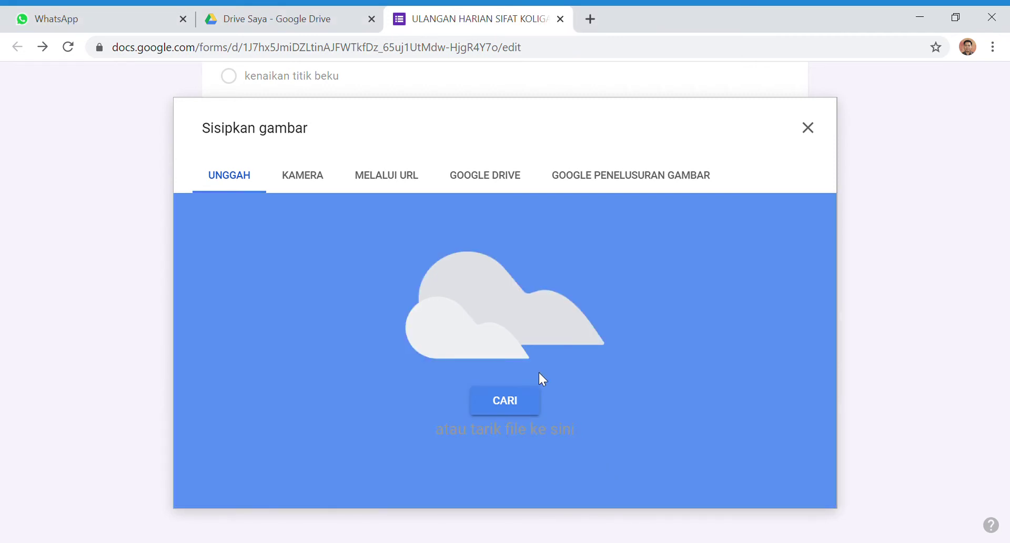
pyautogui.moveTo(539, 373); pyautogui.dragTo(539, 374)
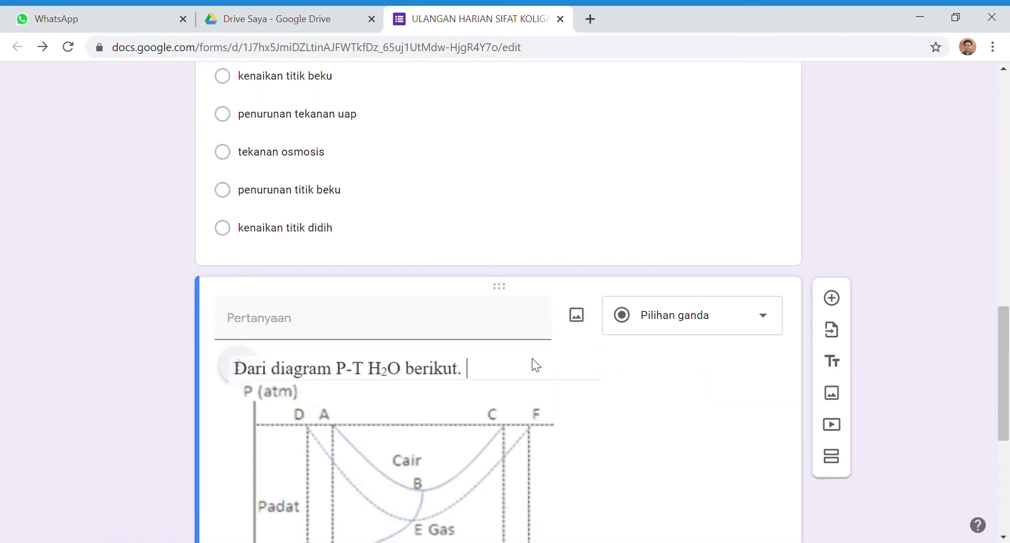
pyautogui.scroll(-3, 535, 363)
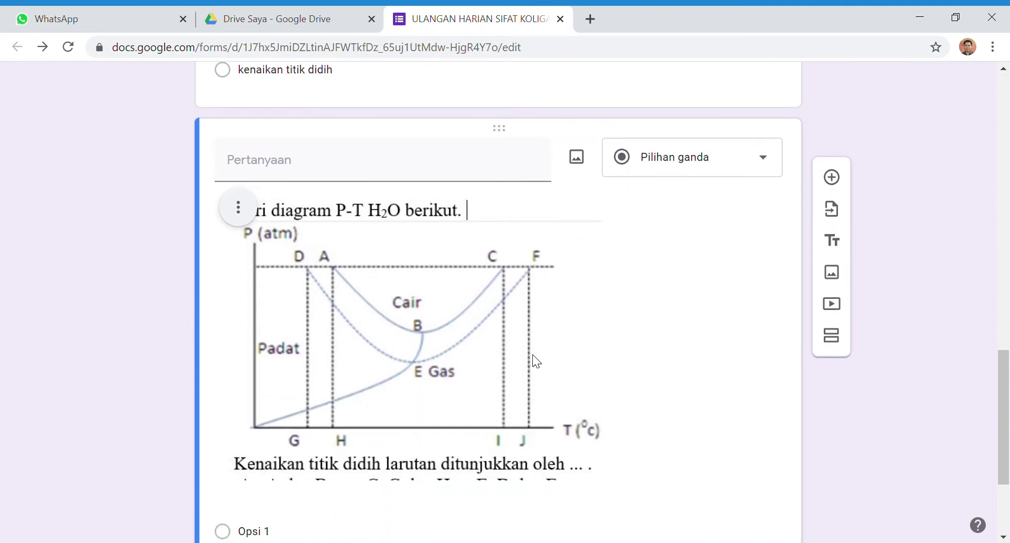
pyautogui.scroll(-2, 448, 278)
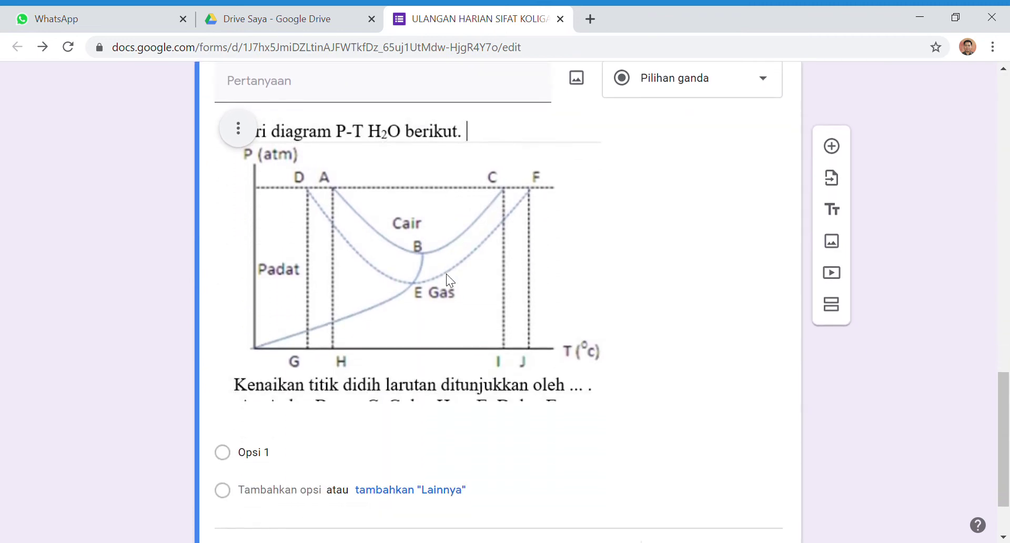
pyautogui.scroll(-2, 446, 273)
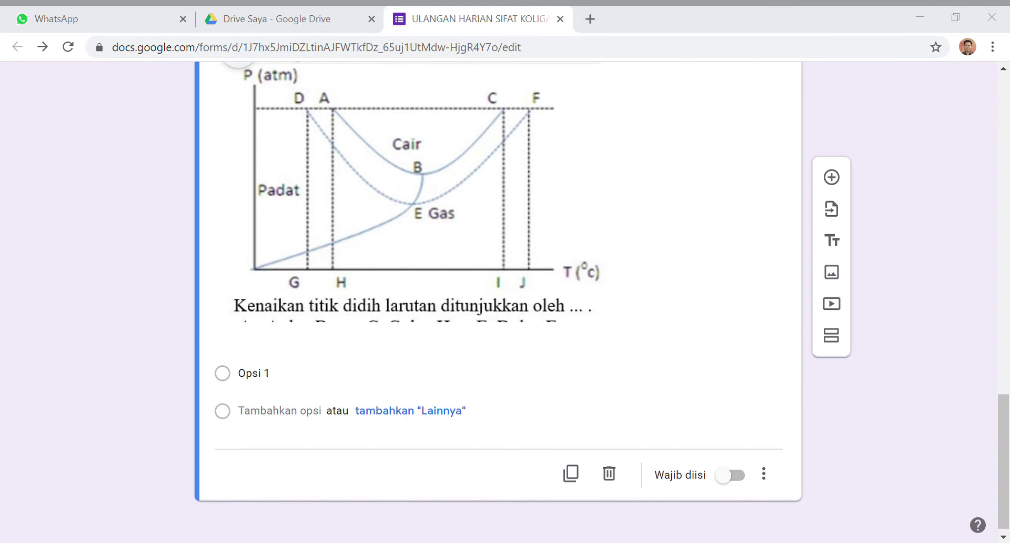
# Paste the answer choices into option A, then move the extra C and E choices into a new third option
pyautogui.click(310, 377)
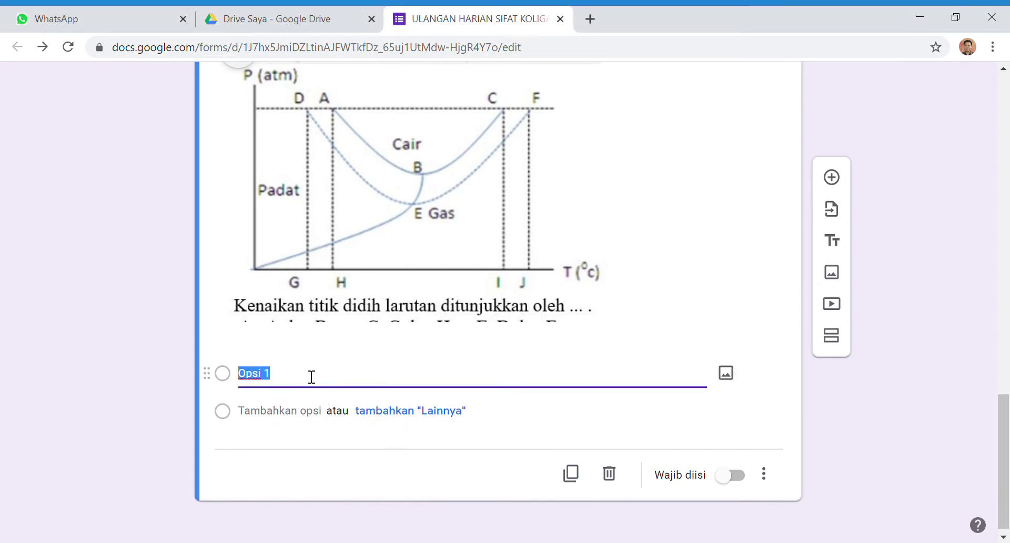
pyautogui.write('A. A dan B C. G dan H E. D dan E B. B dan C D. I dan J')
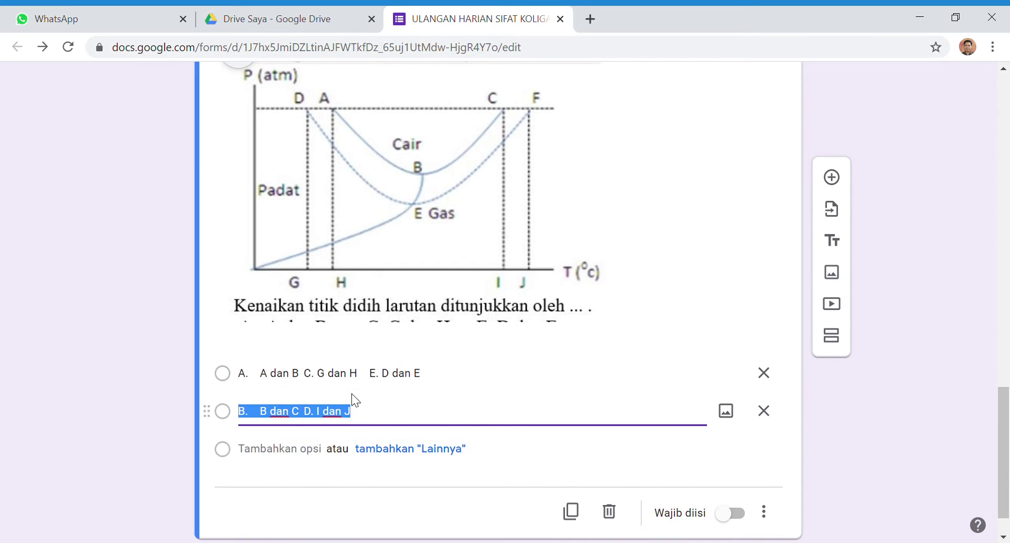
pyautogui.click(344, 389)
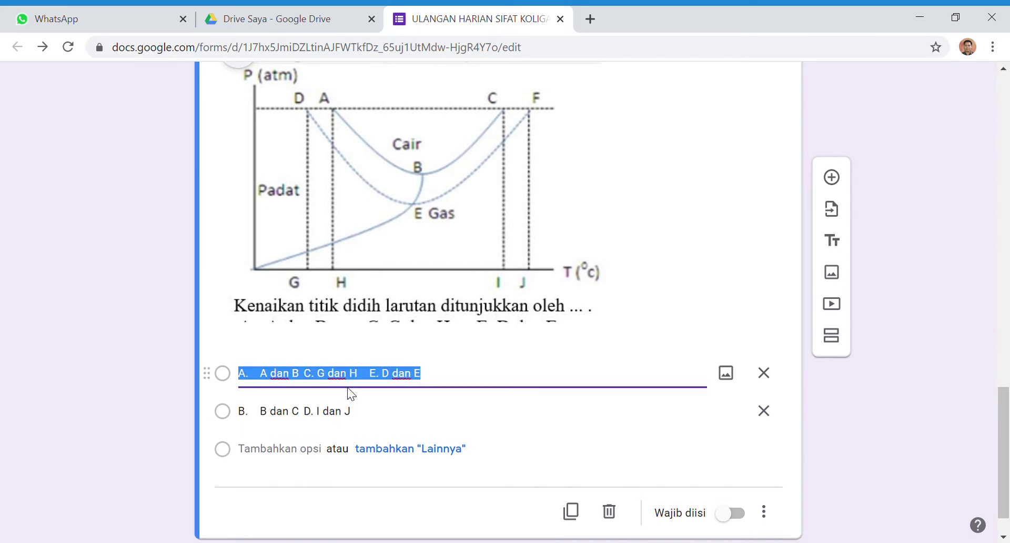
pyautogui.click(432, 379)
pyautogui.moveTo(436, 378); pyautogui.dragTo(313, 379)
pyautogui.hotkey('ctrl', 'c')
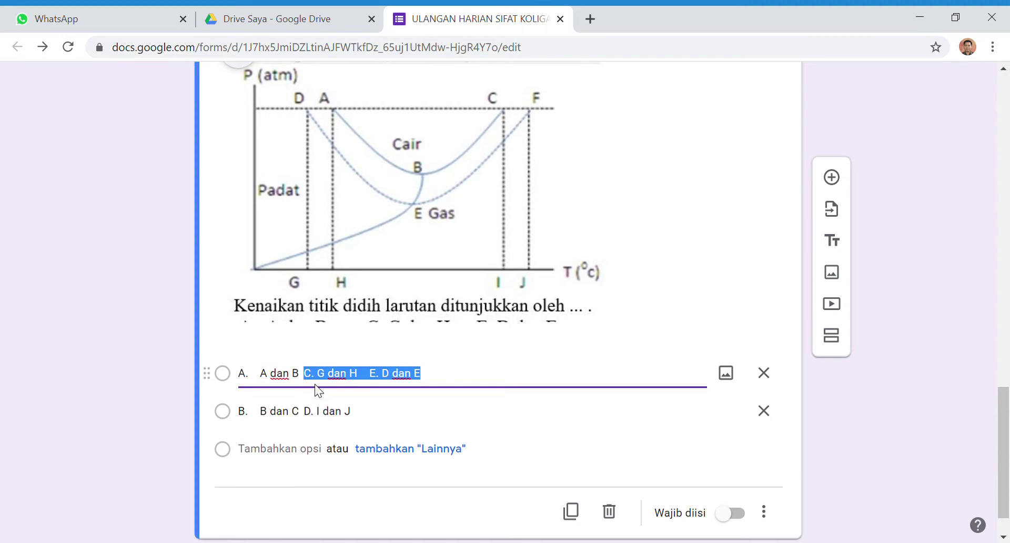
pyautogui.press('BackSpace')
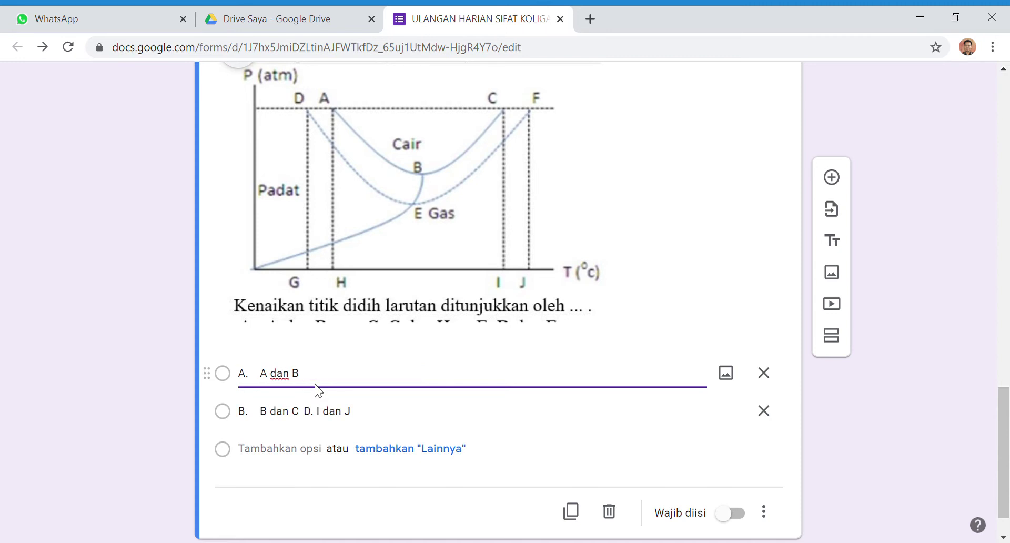
pyautogui.scroll(-1, 318, 390)
pyautogui.click(290, 409)
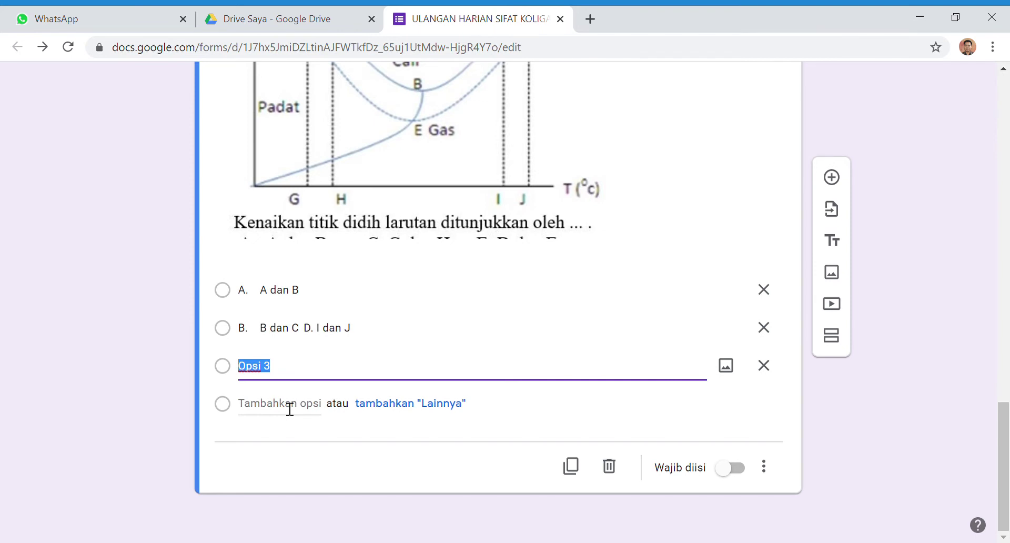
pyautogui.hotkey('ctrl', 'v')
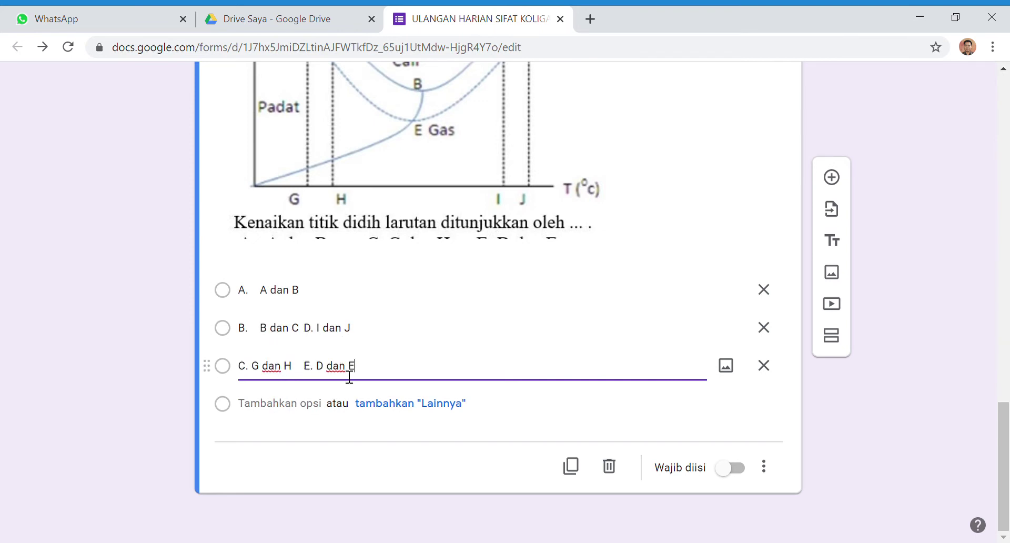
# Cut 'D. I dan J' and 'E. D dan E' from options B and C into new fourth and fifth options
pyautogui.tripleClick(366, 330)
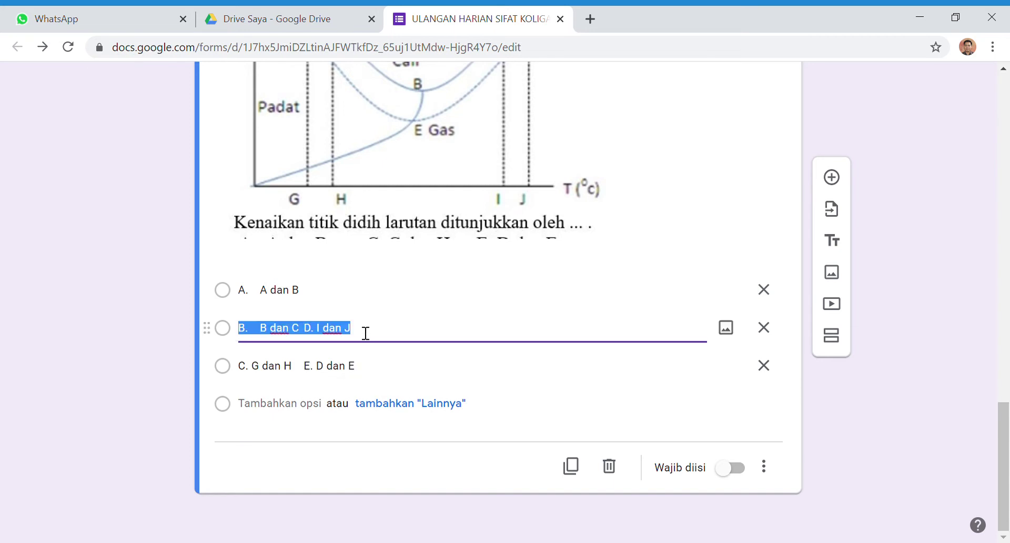
pyautogui.moveTo(365, 333); pyautogui.dragTo(316, 330)
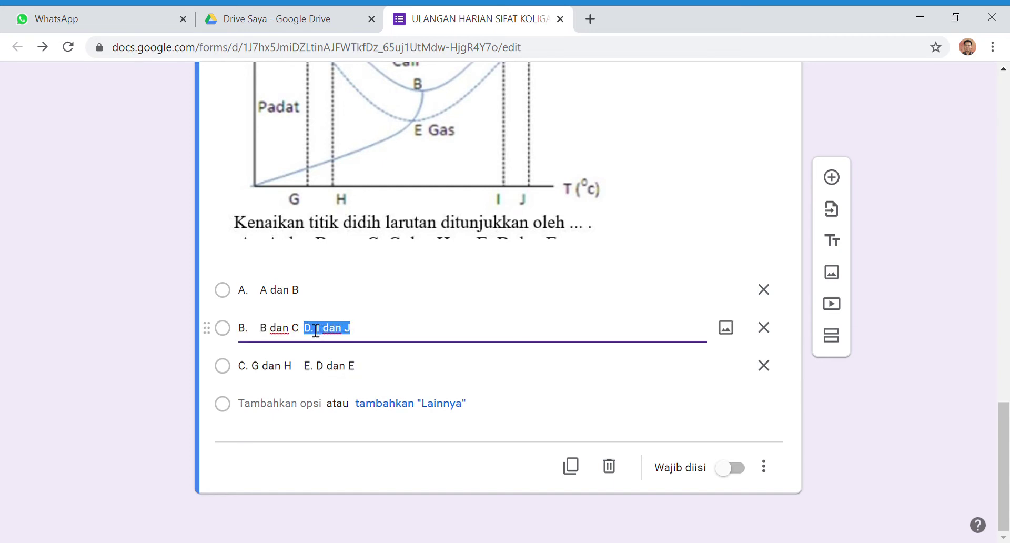
pyautogui.hotkey('ctrl', 'x')
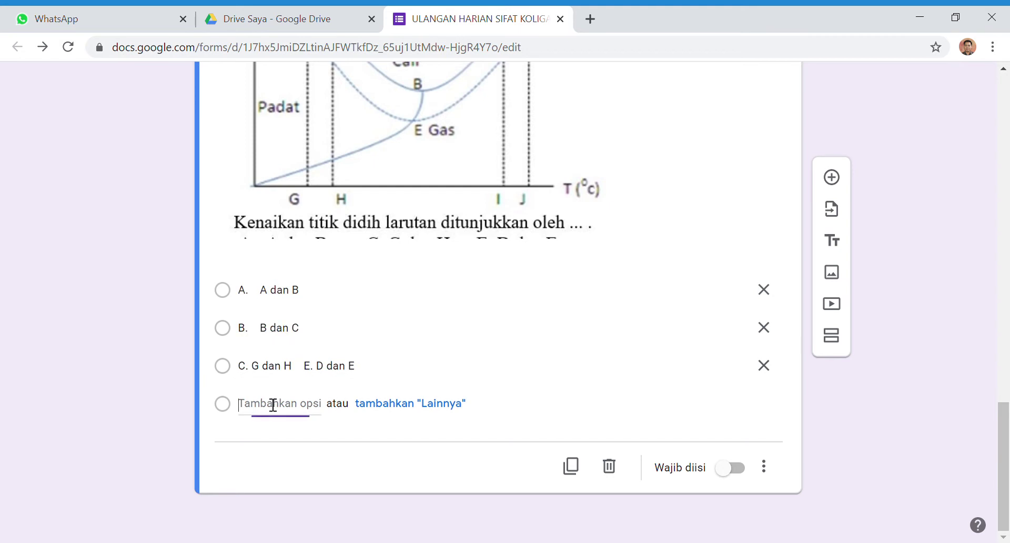
pyautogui.click(272, 404)
pyautogui.hotkey('ctrl', 'v')
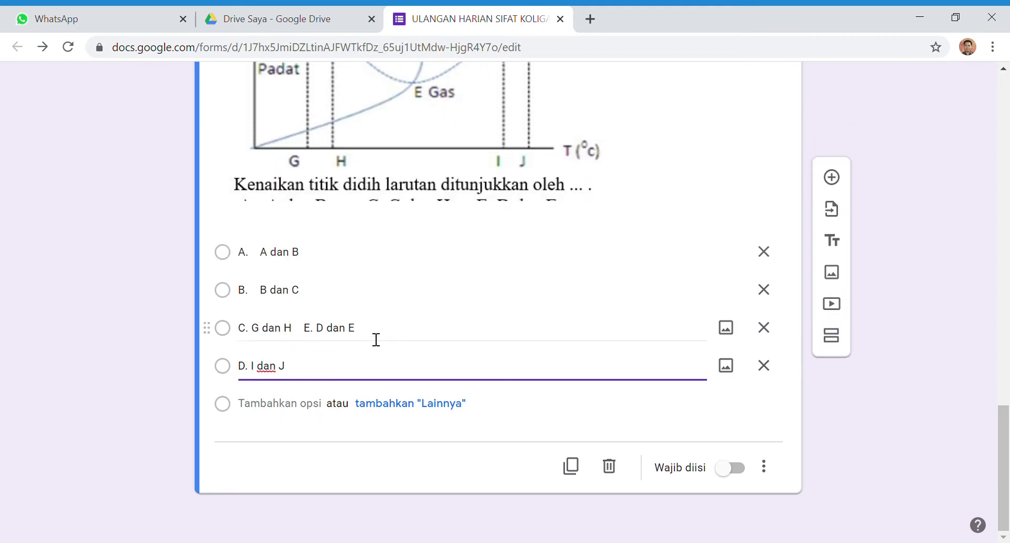
pyautogui.tripleClick(365, 330)
pyautogui.moveTo(372, 333); pyautogui.dragTo(316, 332)
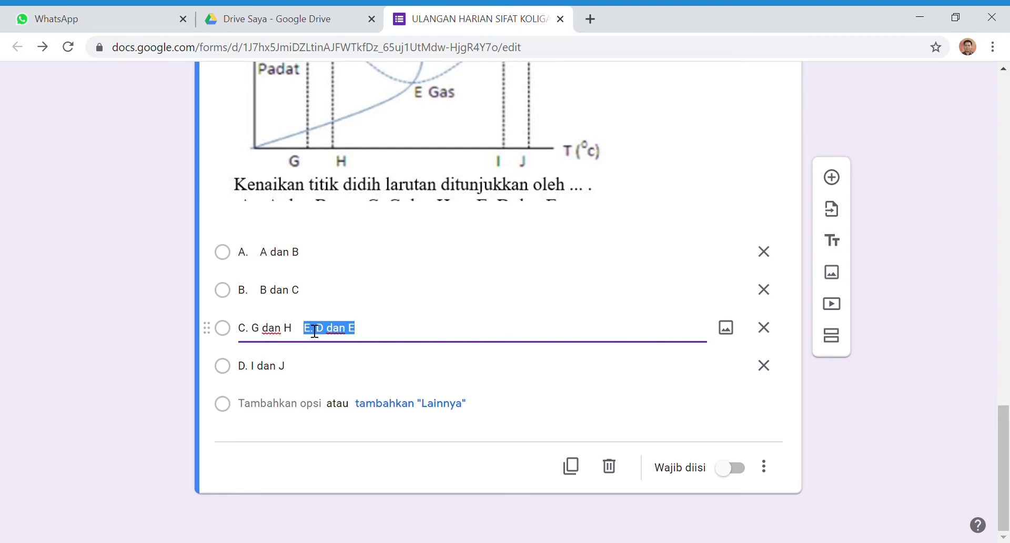
pyautogui.hotkey('ctrl', 'x')
pyautogui.click(273, 403)
pyautogui.hotkey('ctrl', 'v')
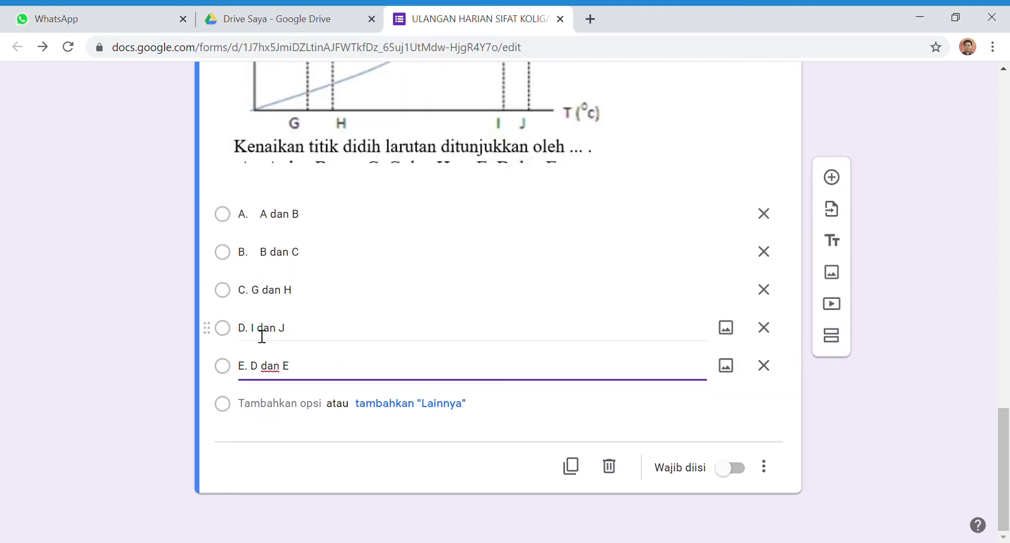
# Strip the letter labels from all five answer options
pyautogui.click(265, 223)
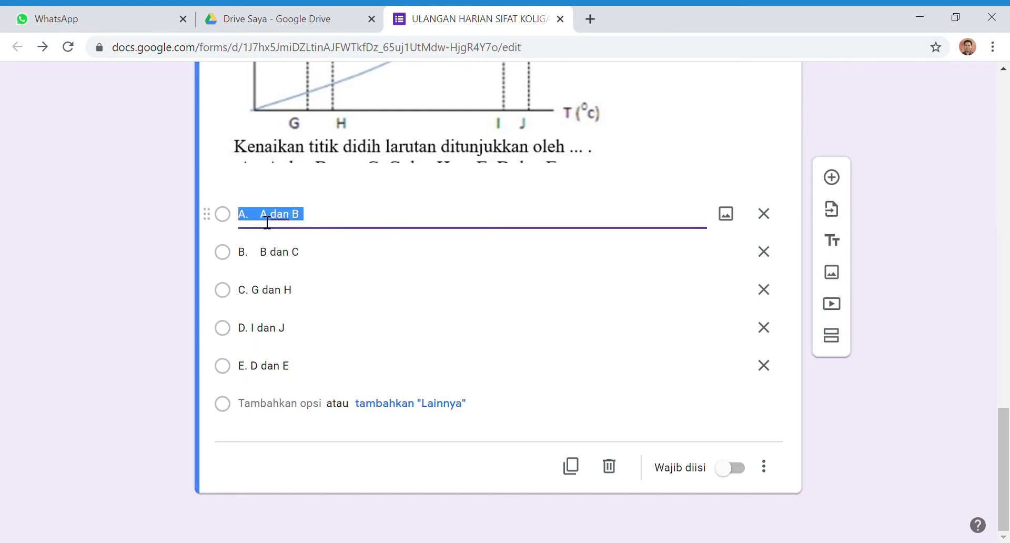
pyautogui.click(267, 220)
pyautogui.press('BackSpace')
pyautogui.press('BackSpace')
pyautogui.press('BackSpace')
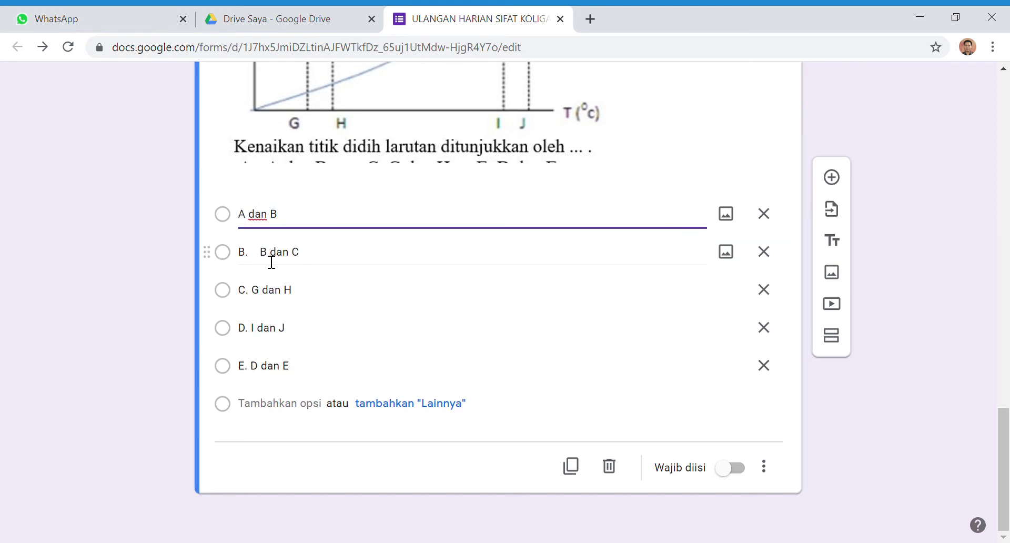
pyautogui.click(270, 261)
pyautogui.click(269, 261)
pyautogui.press('BackSpace')
pyautogui.press('BackSpace')
pyautogui.press('BackSpace')
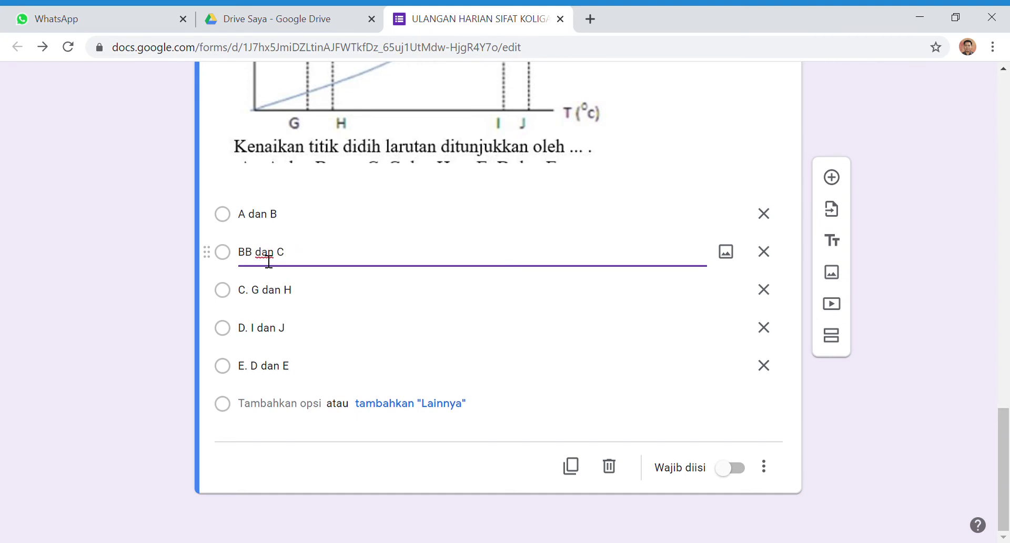
pyautogui.click(257, 293)
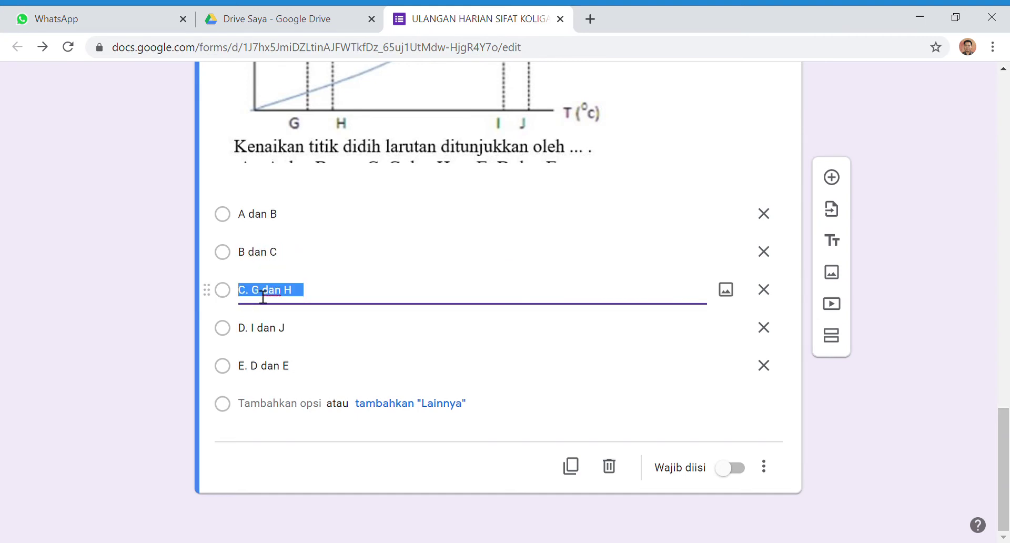
pyautogui.click(262, 295)
pyautogui.press('BackSpace')
pyautogui.press('BackSpace')
pyautogui.press('BackSpace')
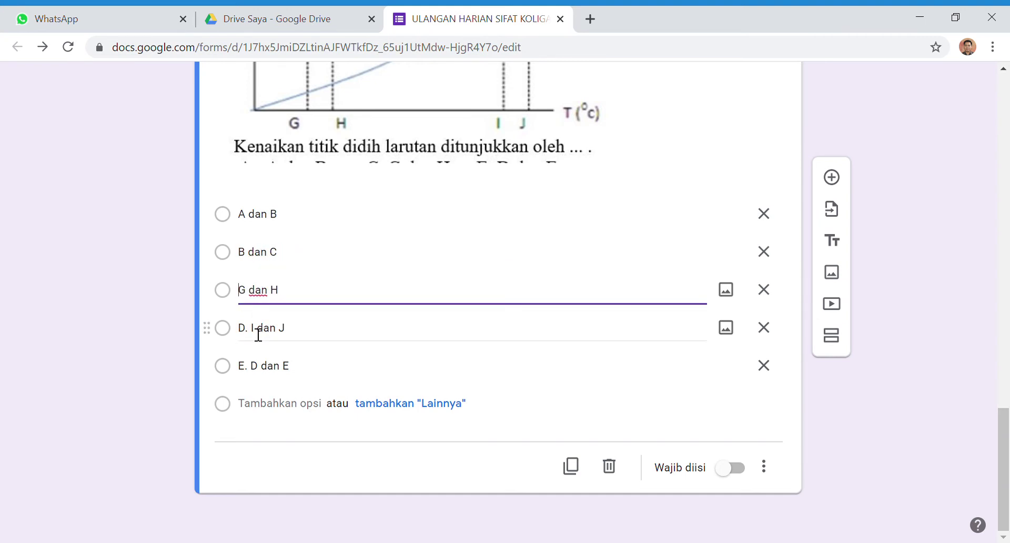
pyautogui.click(258, 334)
pyautogui.click(259, 334)
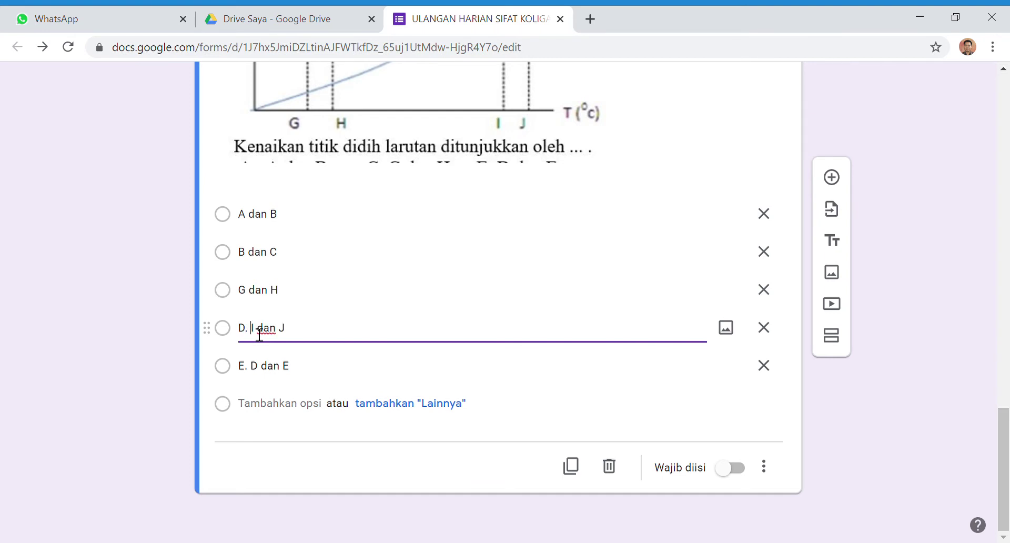
pyautogui.press('BackSpace')
pyautogui.press('BackSpace')
pyautogui.press('BackSpace')
pyautogui.click(260, 372)
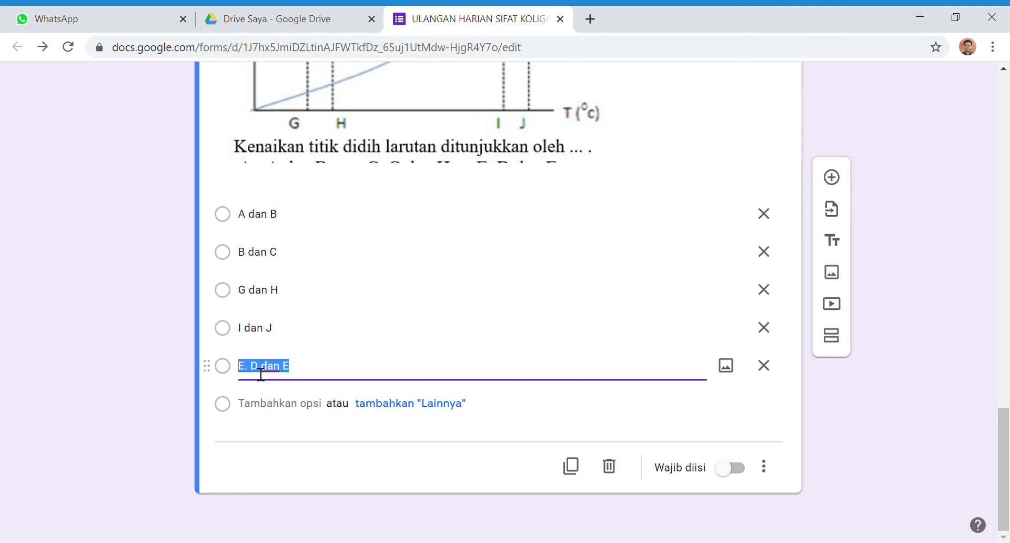
pyautogui.click(260, 372)
pyautogui.press('BackSpace')
pyautogui.press('BackSpace')
pyautogui.press('BackSpace')
# Turn on 'Acak urutan opsi' and 'Wajib diisi' for the question, closing an option image dialog unused
pyautogui.click(764, 466)
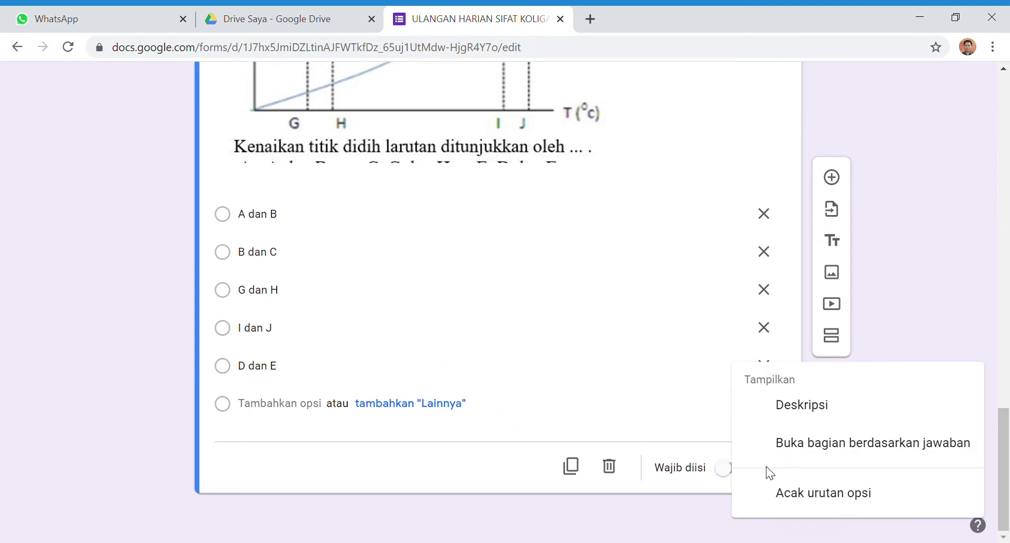
pyautogui.click(789, 490)
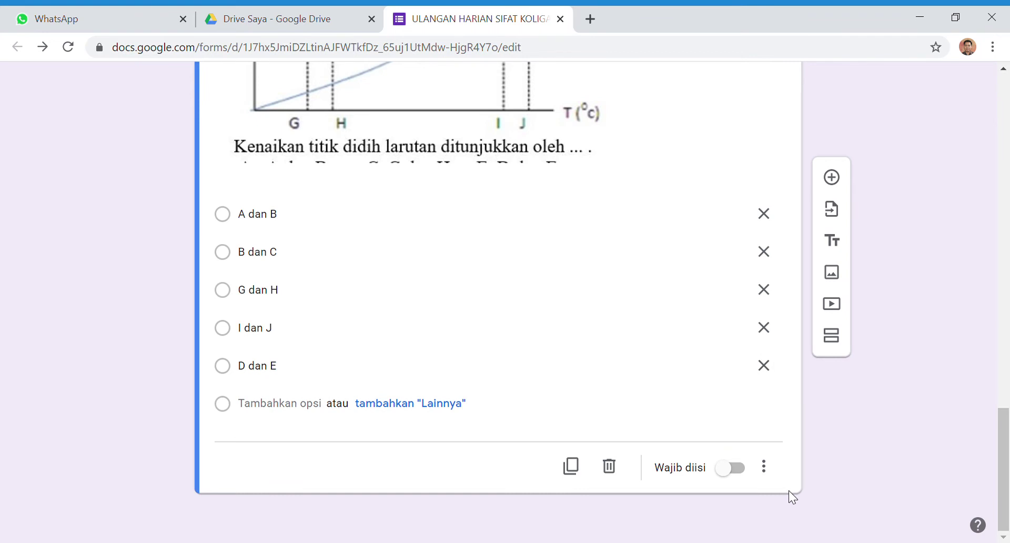
pyautogui.click(738, 474)
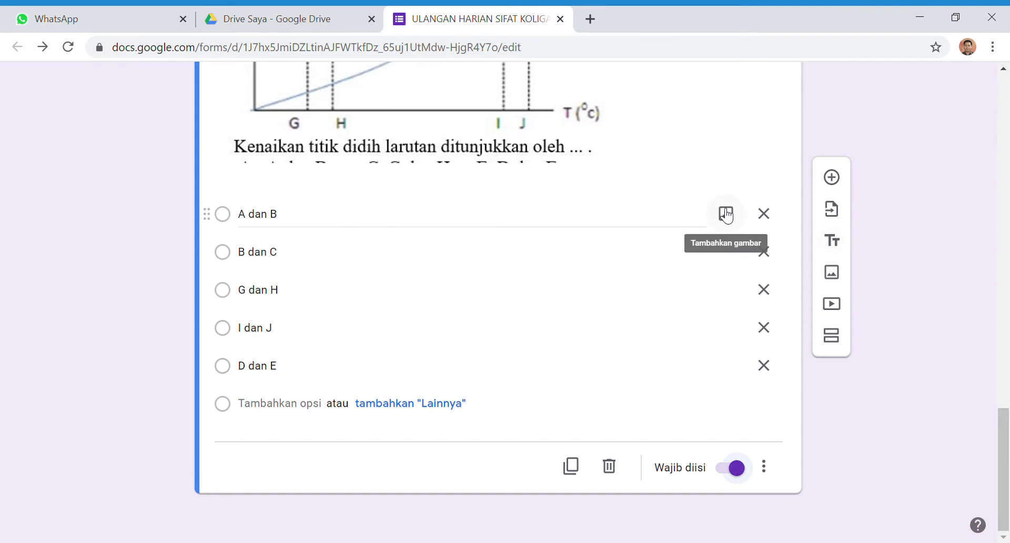
pyautogui.click(728, 220)
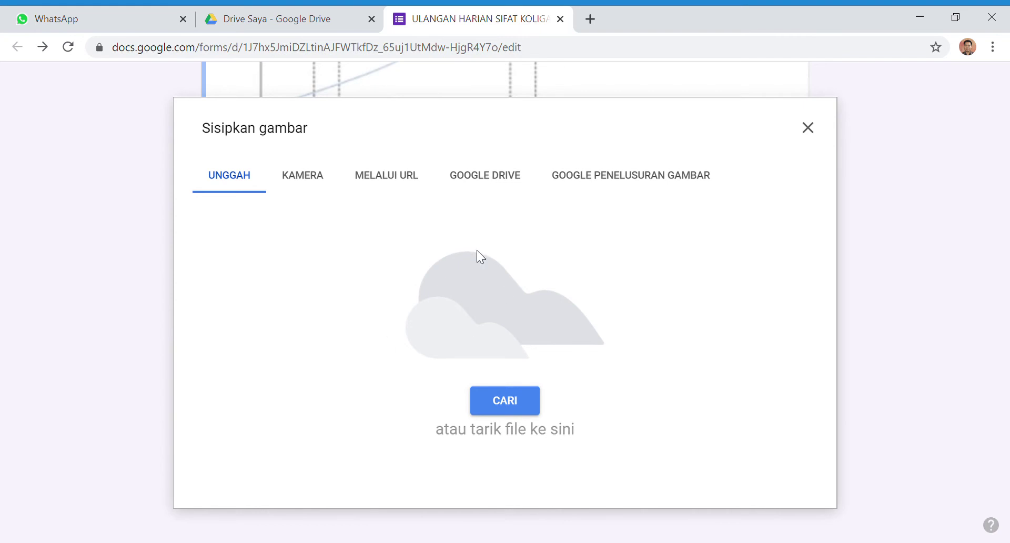
pyautogui.click(808, 129)
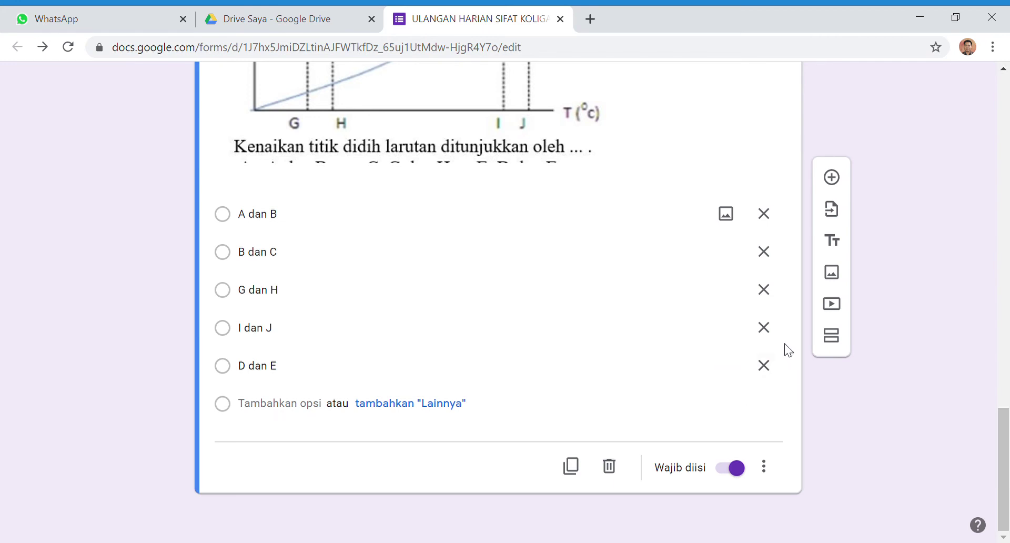
# Add a section titled PENUTUP with description 'Terima kasih telah mengerjakan ulangan dengan jujur, jangan lupa klik KIRIM'
pyautogui.click(839, 343)
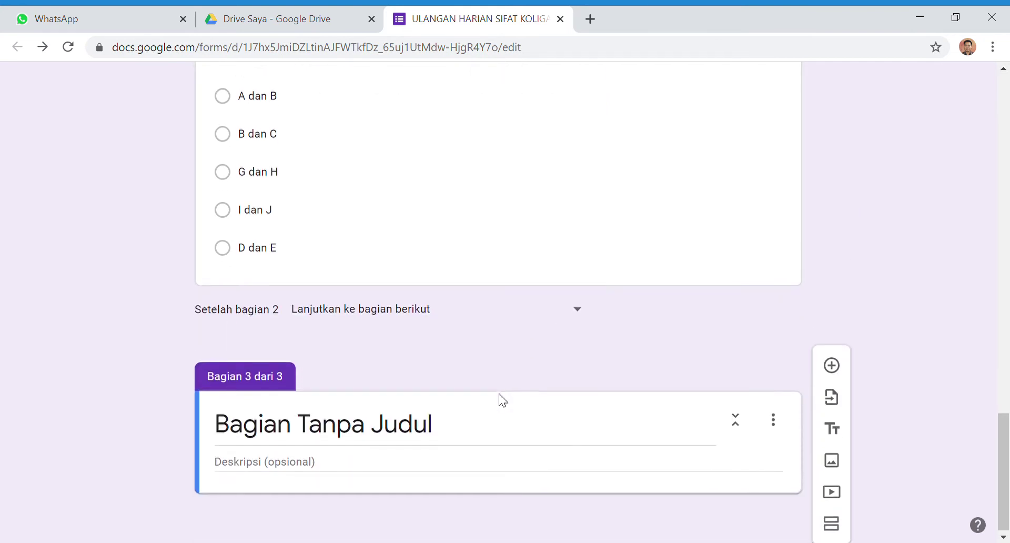
pyautogui.click(451, 424)
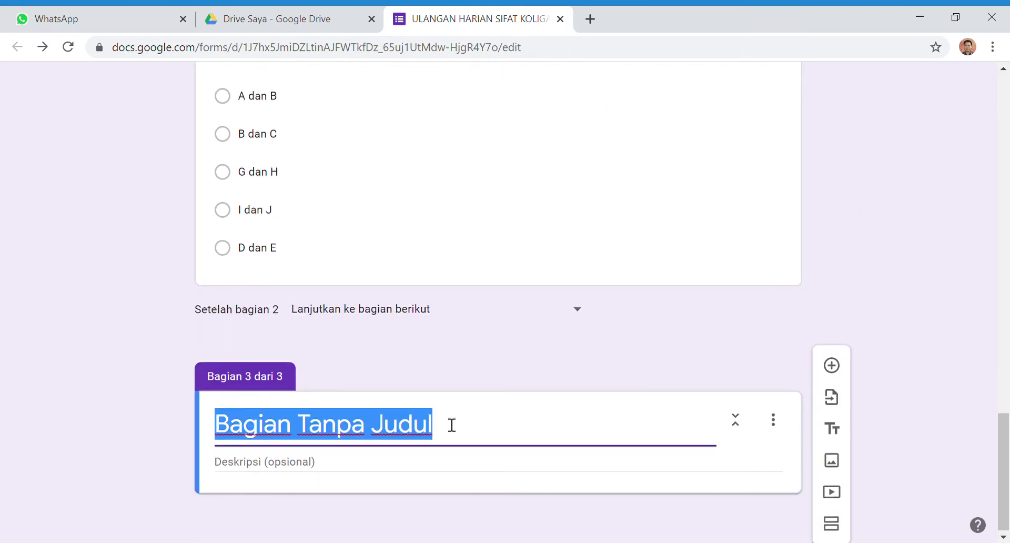
pyautogui.write('PENTU')
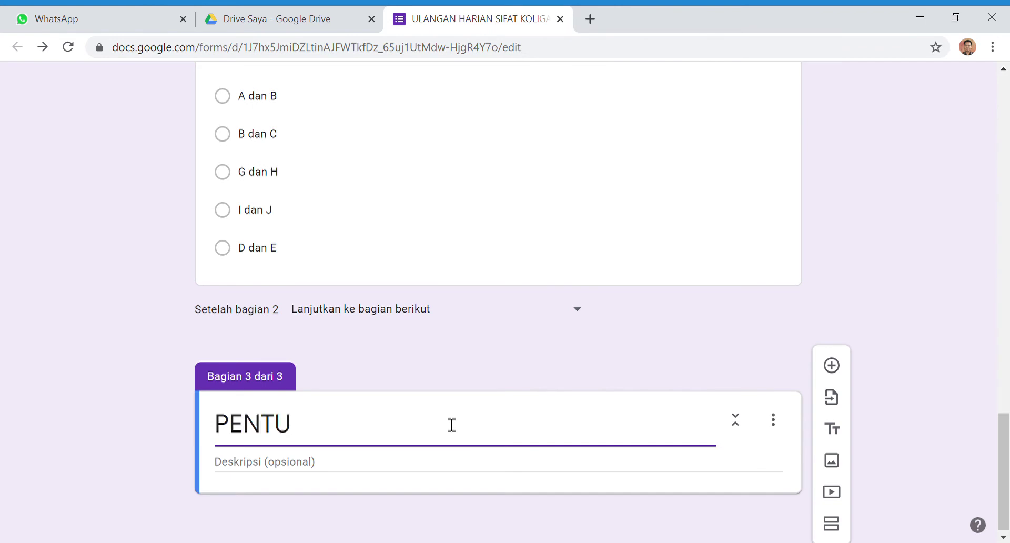
pyautogui.press('BackSpace')
pyautogui.press('BackSpace')
pyautogui.write('UTUP')
pyautogui.click(427, 462)
pyautogui.write('T')
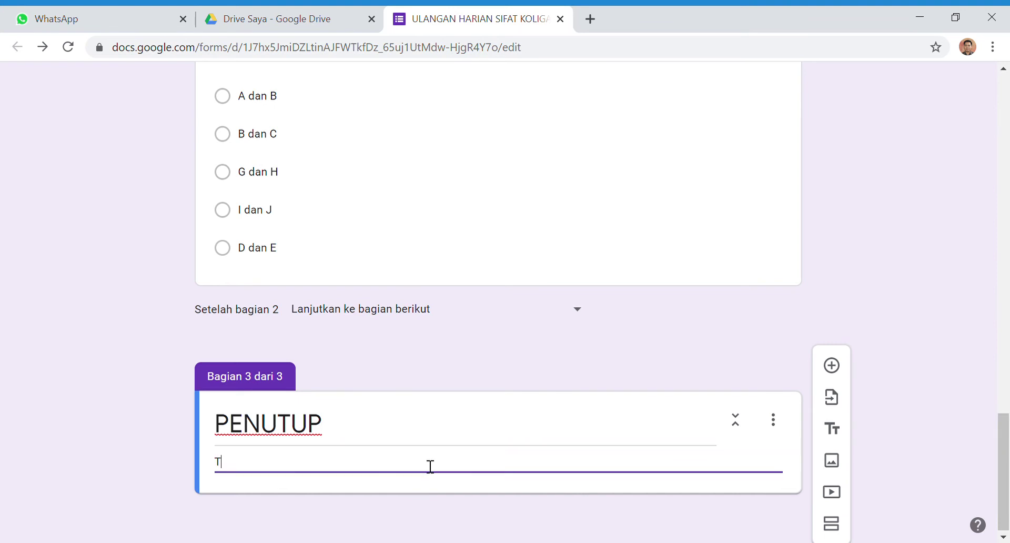
pyautogui.write('erima kasih')
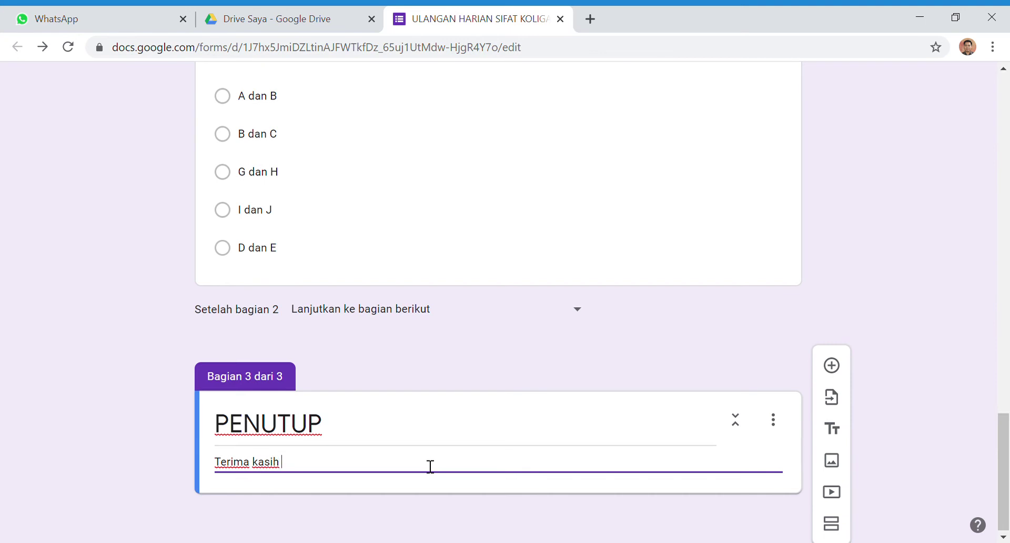
pyautogui.write(' telah mengerjakan ')
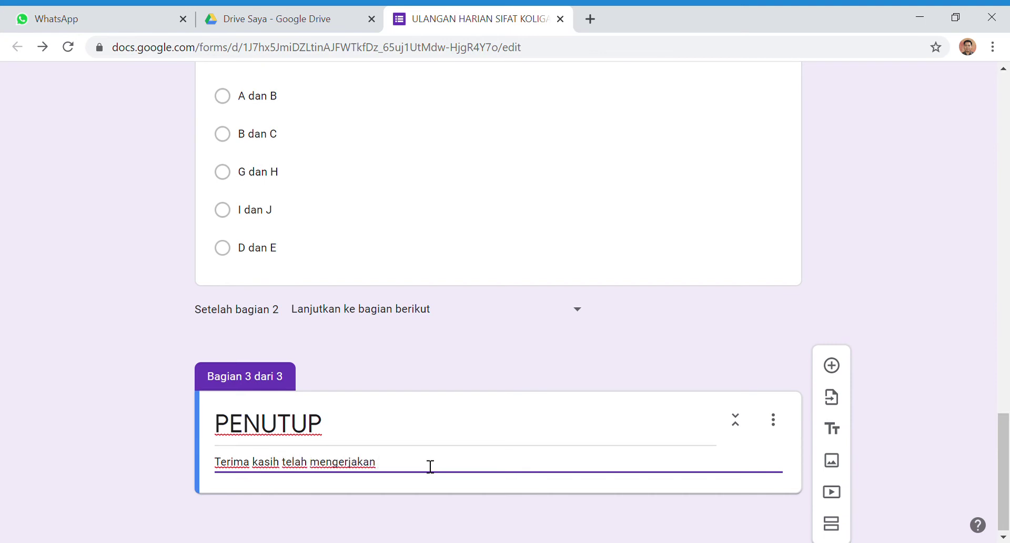
pyautogui.write('ulangan dengan jujur, ')
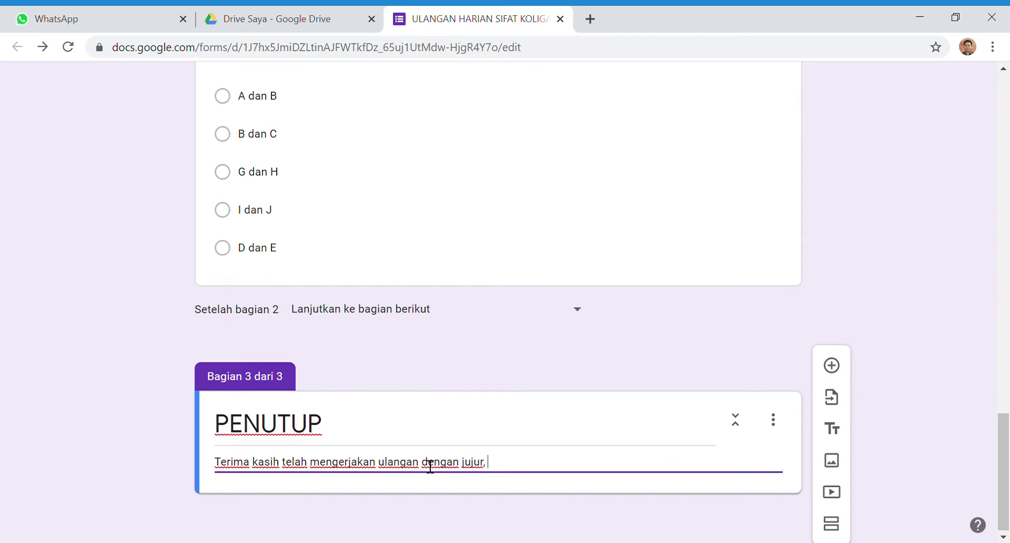
pyautogui.write('jangan lupa klik ')
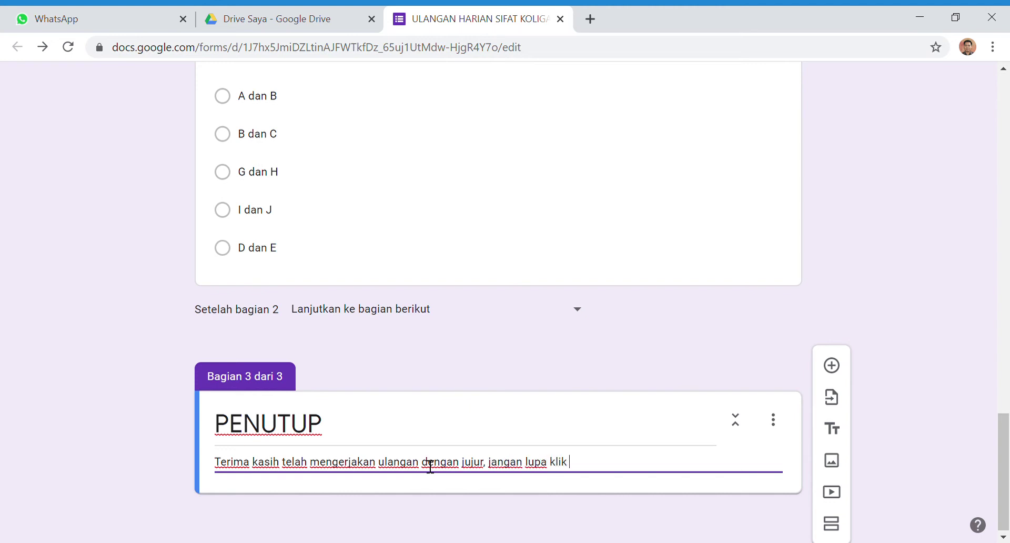
pyautogui.write('""')
pyautogui.write('.')
pyautogui.write('KIRIM')
# Return to the top of the form and open the Setelan (Settings) dialog
pyautogui.scroll(8, 610, 386)
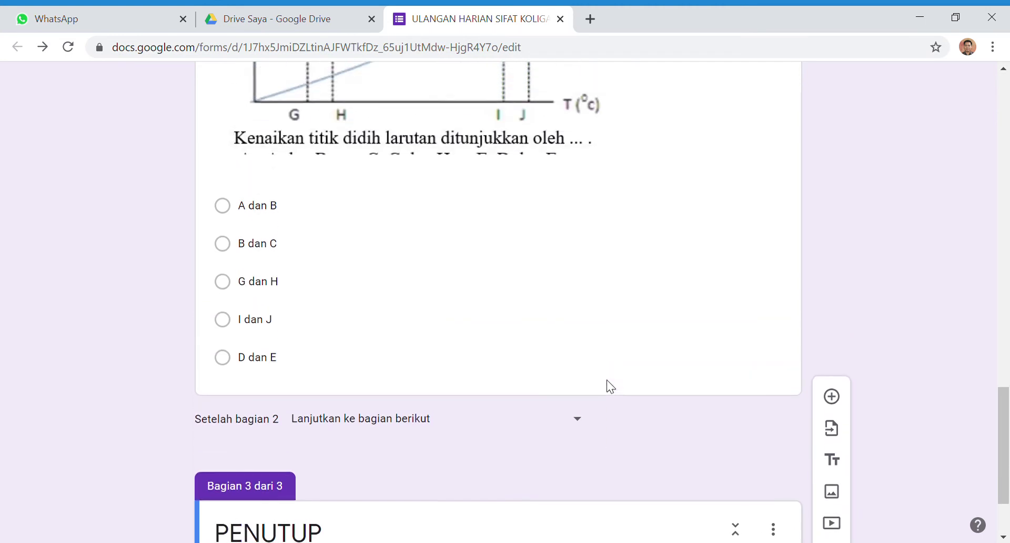
pyautogui.scroll(15, 610, 386)
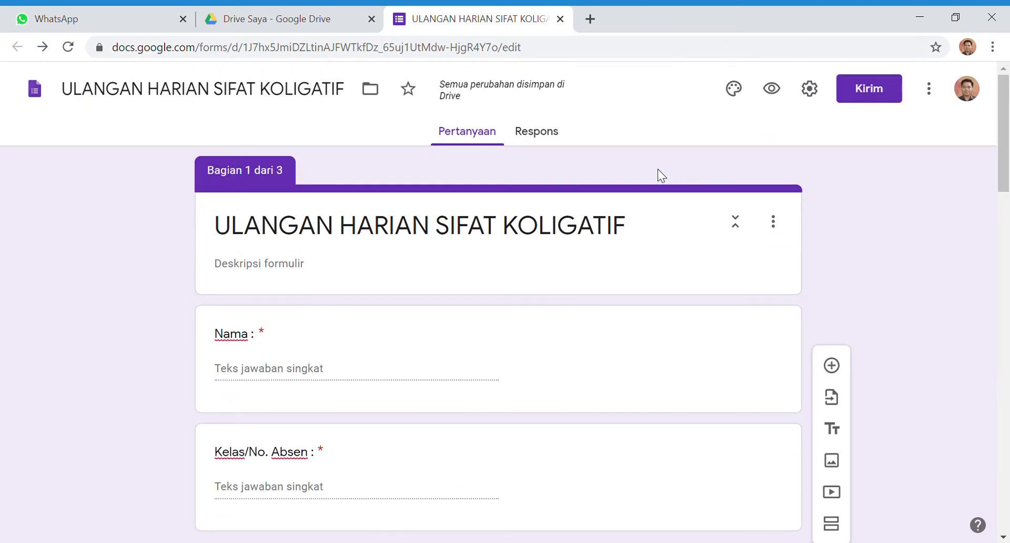
pyautogui.click(811, 89)
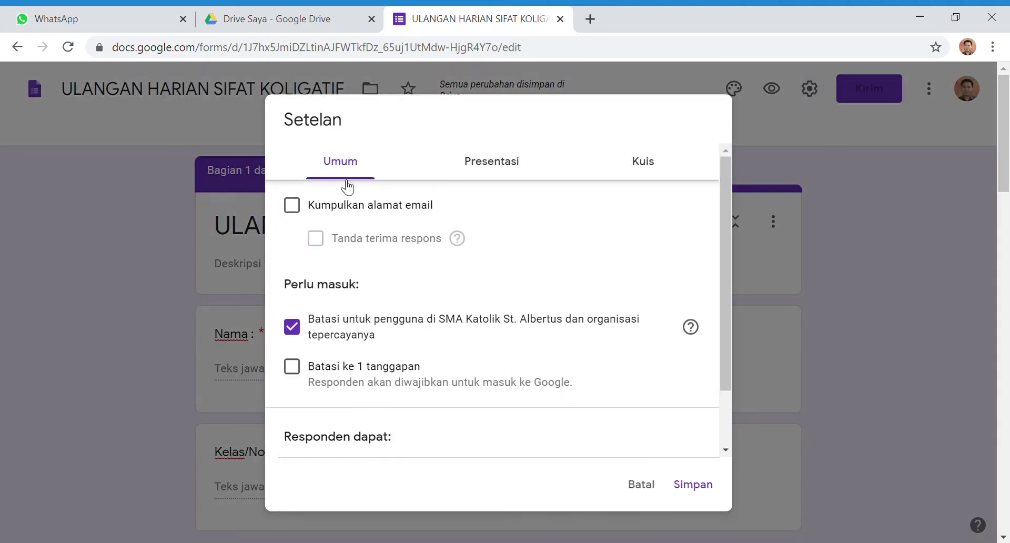
# In Umum settings, collect email addresses, allow outside respondents, and limit each person to 1 response
pyautogui.click(292, 205)
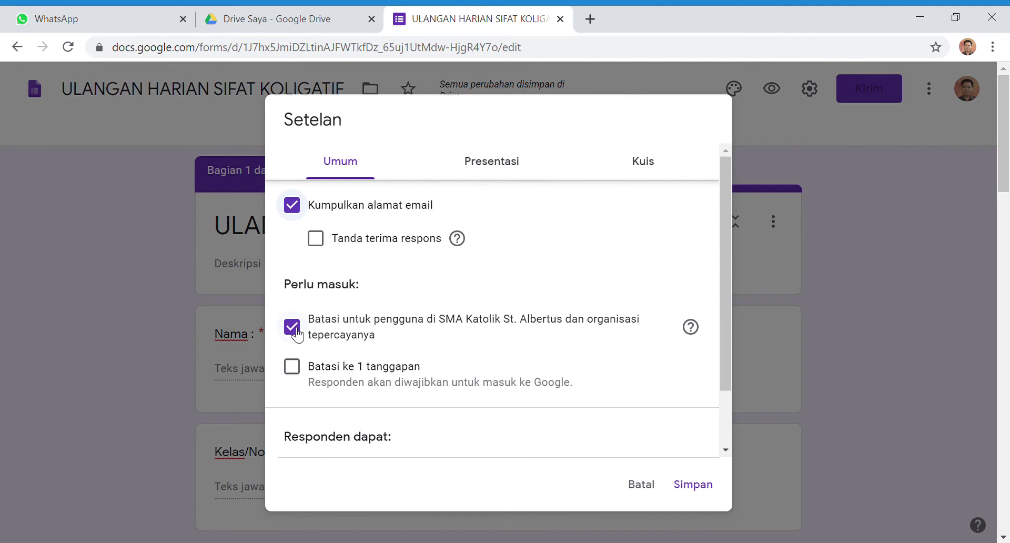
pyautogui.click(297, 331)
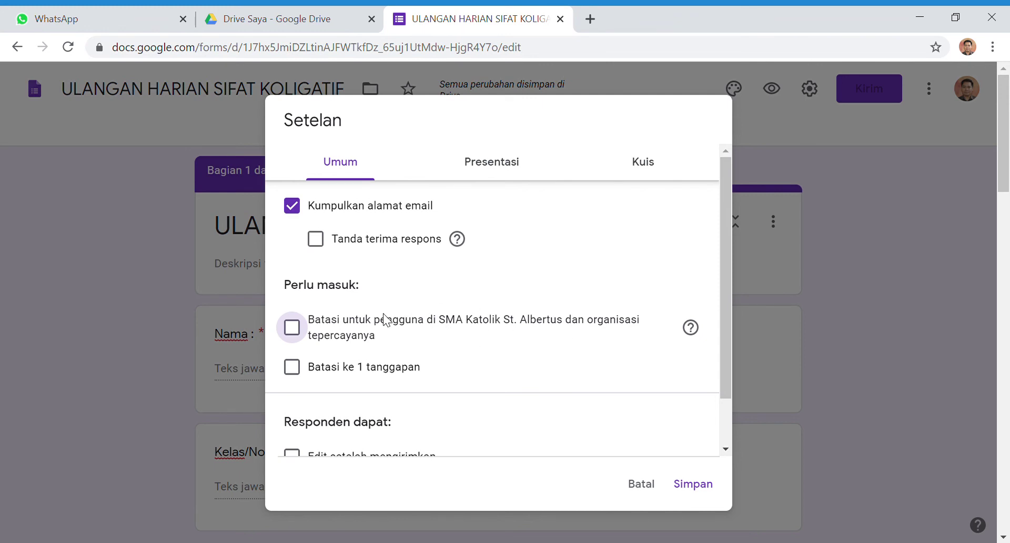
pyautogui.click(303, 377)
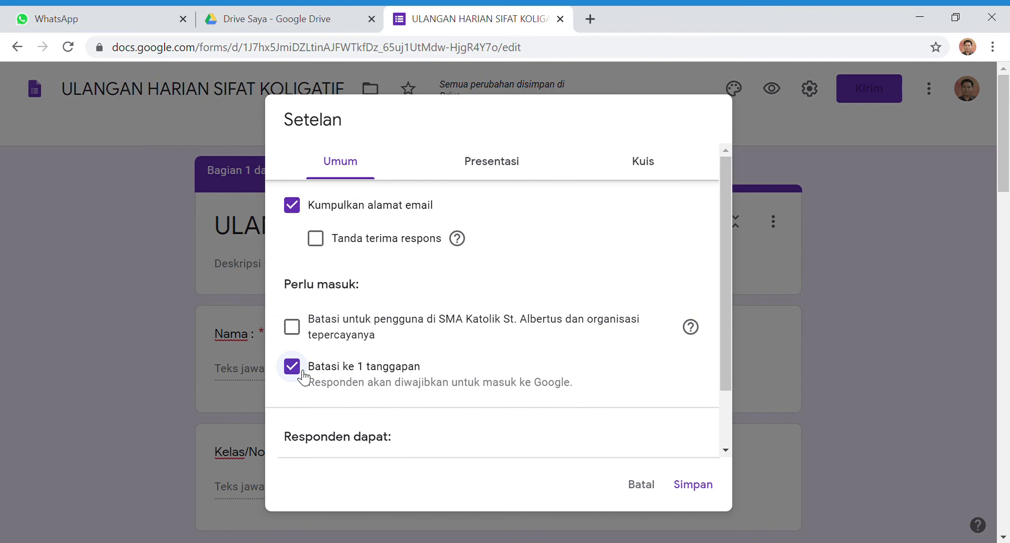
pyautogui.scroll(-3, 303, 377)
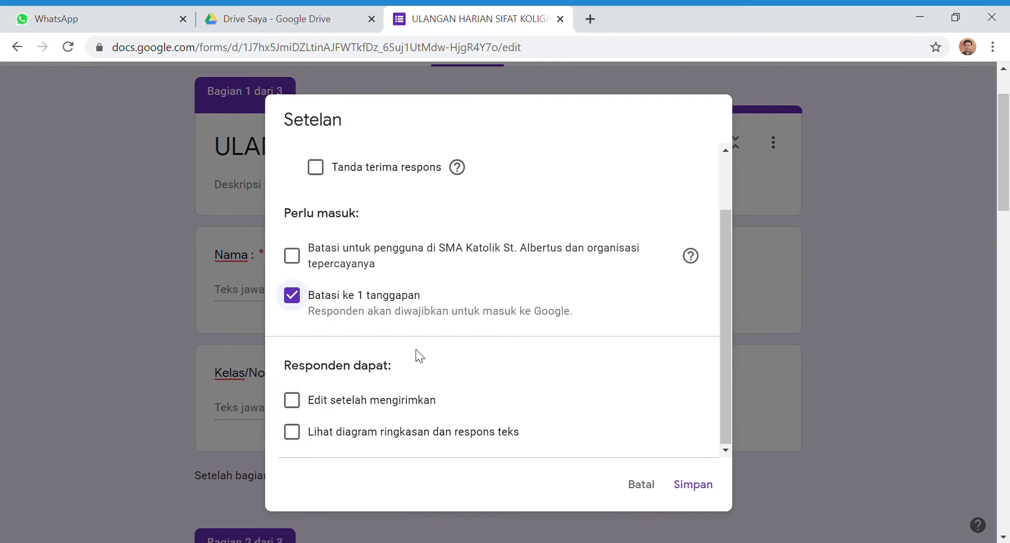
pyautogui.scroll(2, 419, 356)
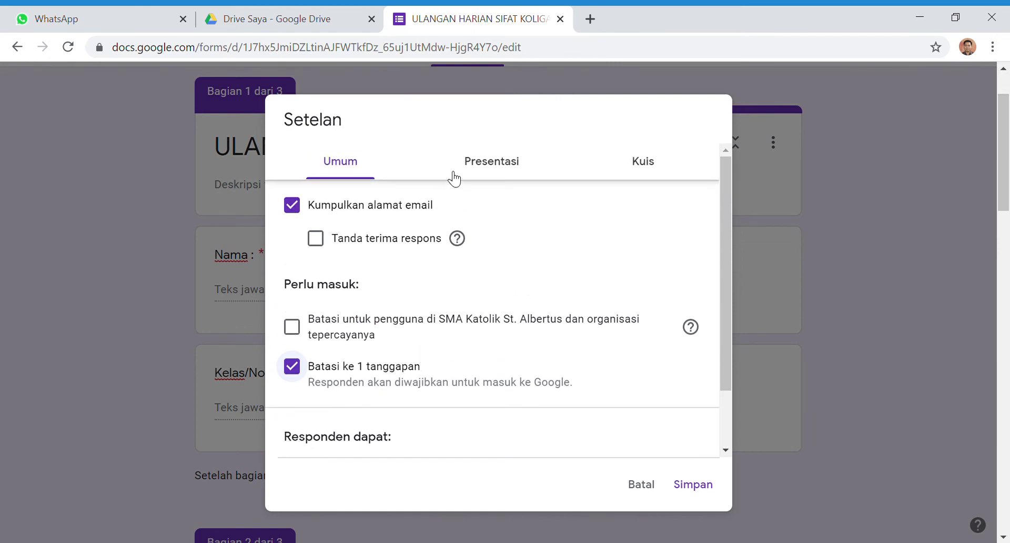
# Turn on 'Acak urutan pertanyaan' in the Presentasi settings
pyautogui.click(482, 168)
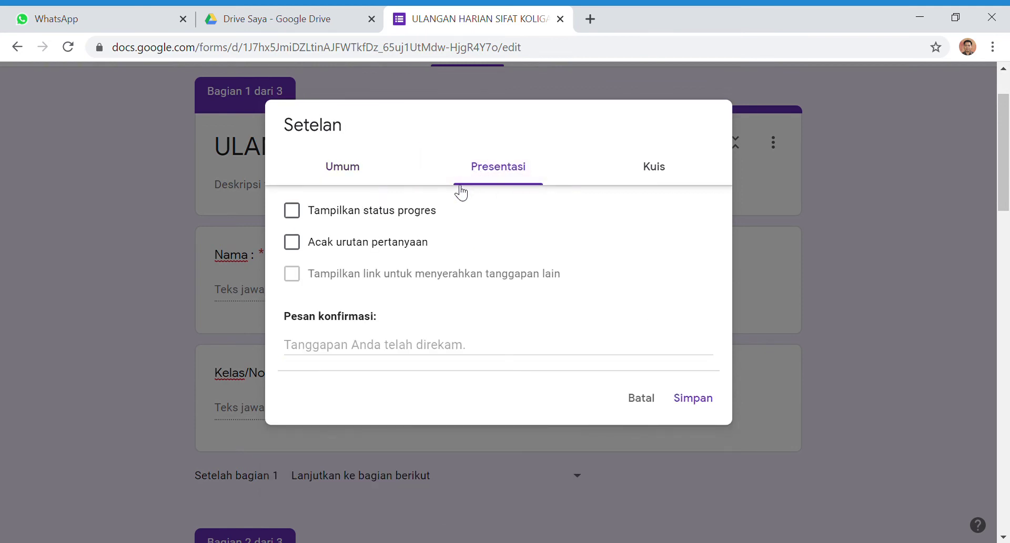
pyautogui.click(313, 250)
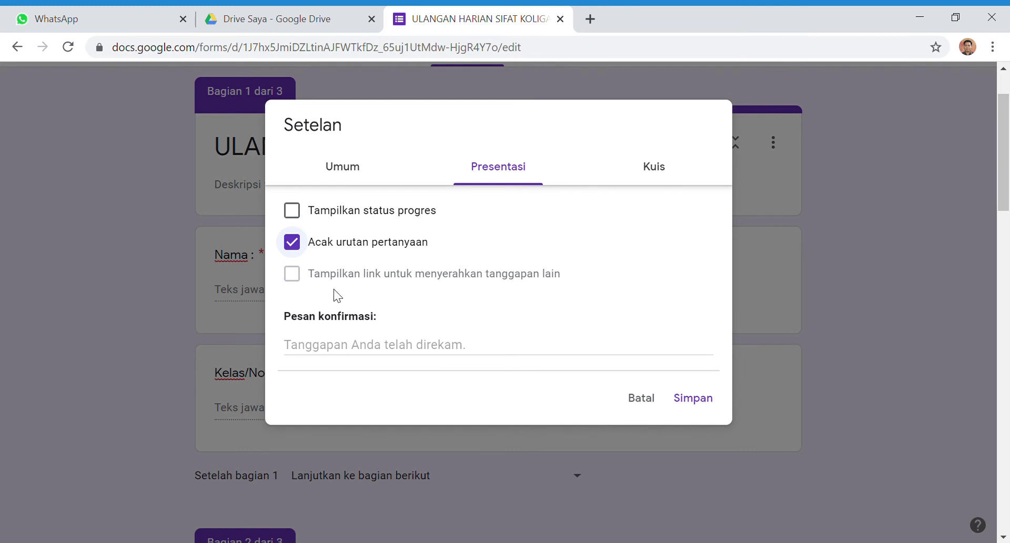
pyautogui.click(361, 353)
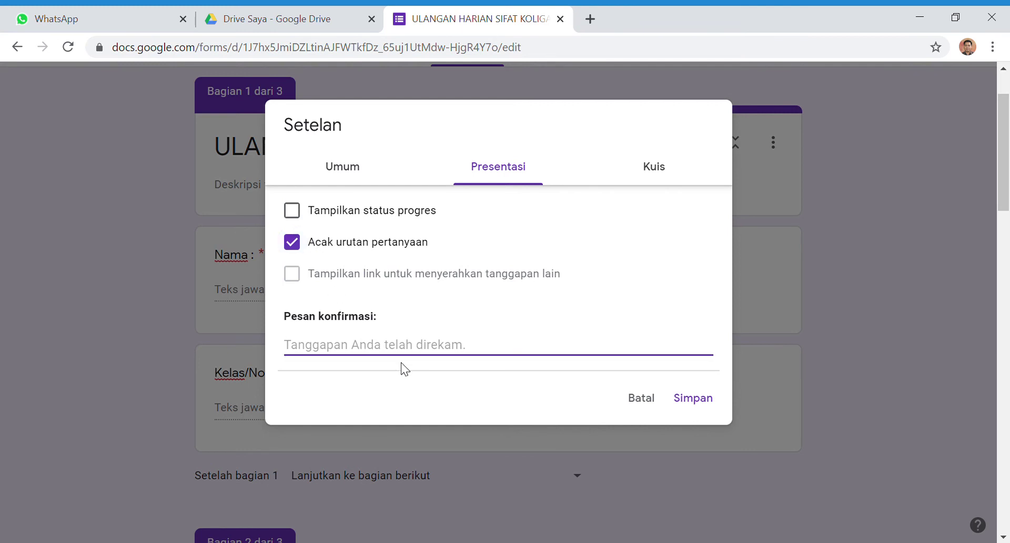
# Enter 'Terima kasih, jawaban anda telah tersimpan.' as the Pesan konfirmasi text
pyautogui.write('T')
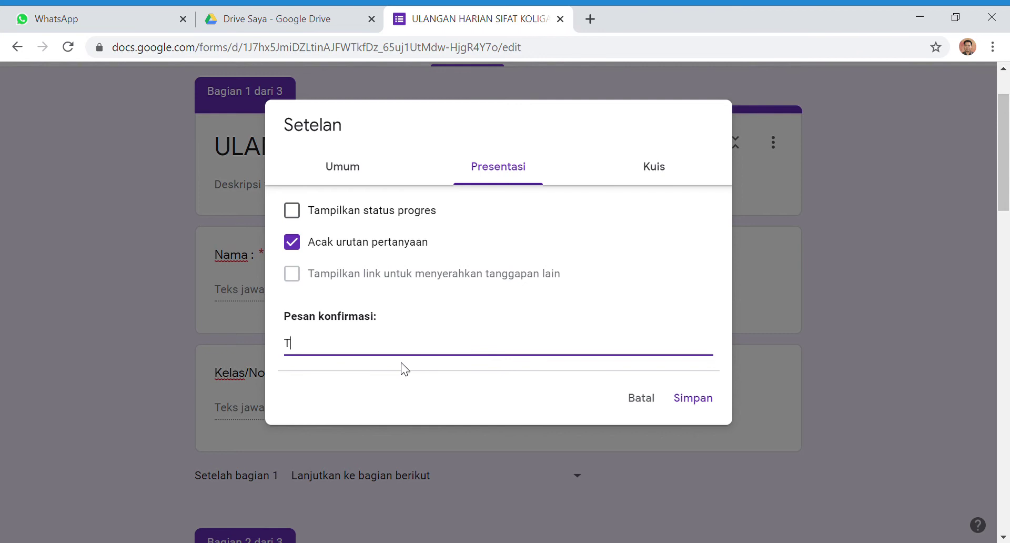
pyautogui.write('erima kasih, ja')
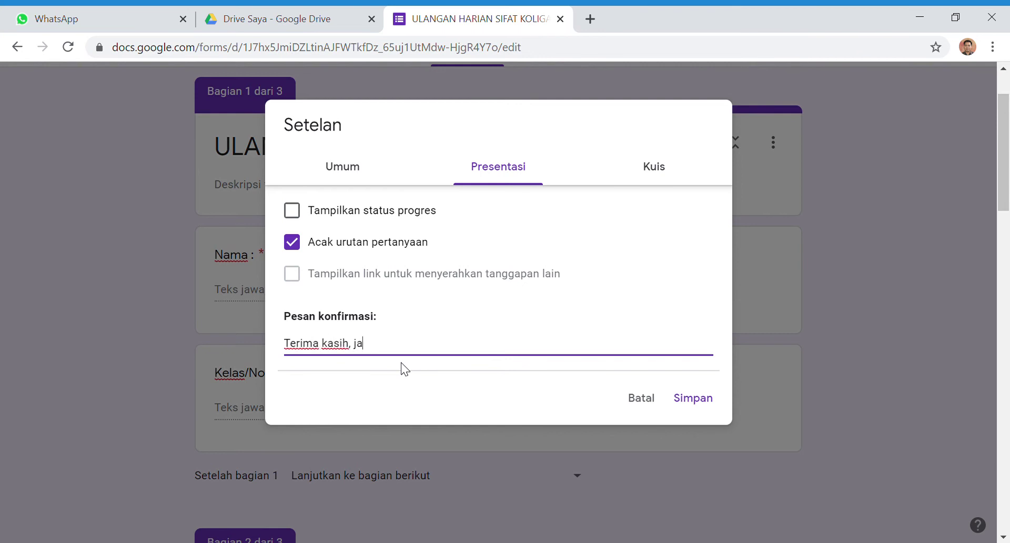
pyautogui.write('waban anda telah ')
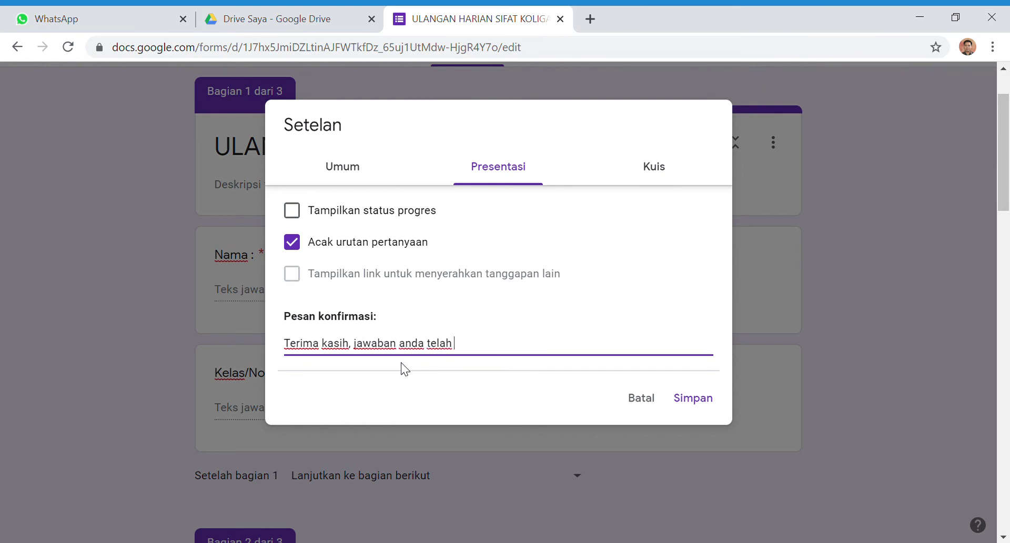
pyautogui.write('ter')
pyautogui.write('pan.')
# Enable quiz mode with grades released after manual review, hiding missed questions, correct answers and points; save
pyautogui.click(669, 176)
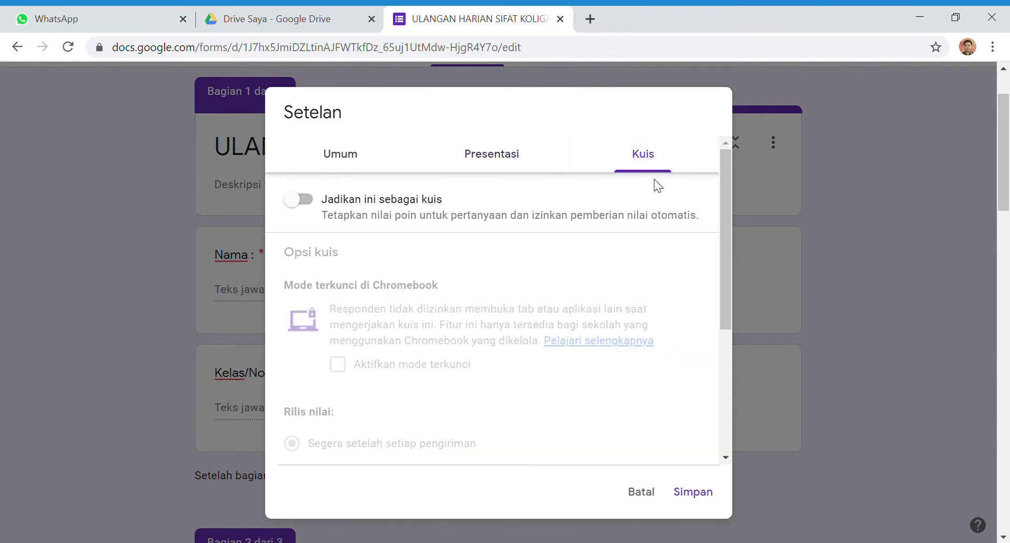
pyautogui.click(356, 205)
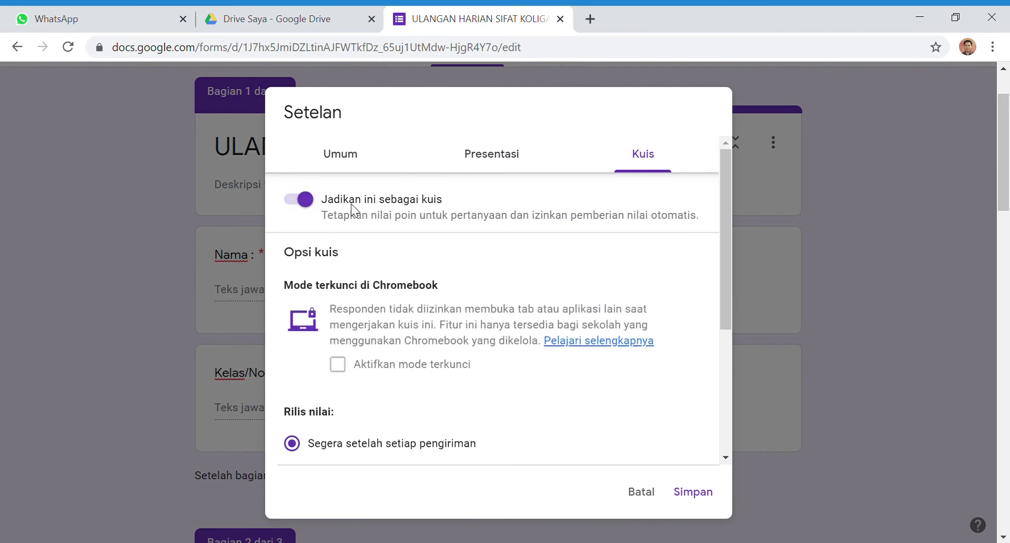
pyautogui.scroll(-3, 343, 235)
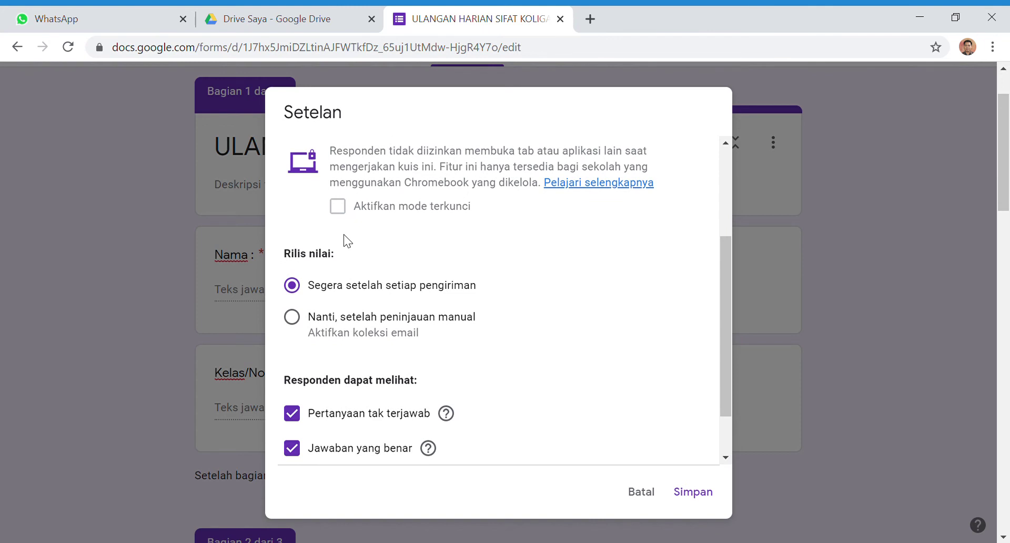
pyautogui.click(303, 323)
pyautogui.scroll(-2, 329, 375)
pyautogui.click(295, 358)
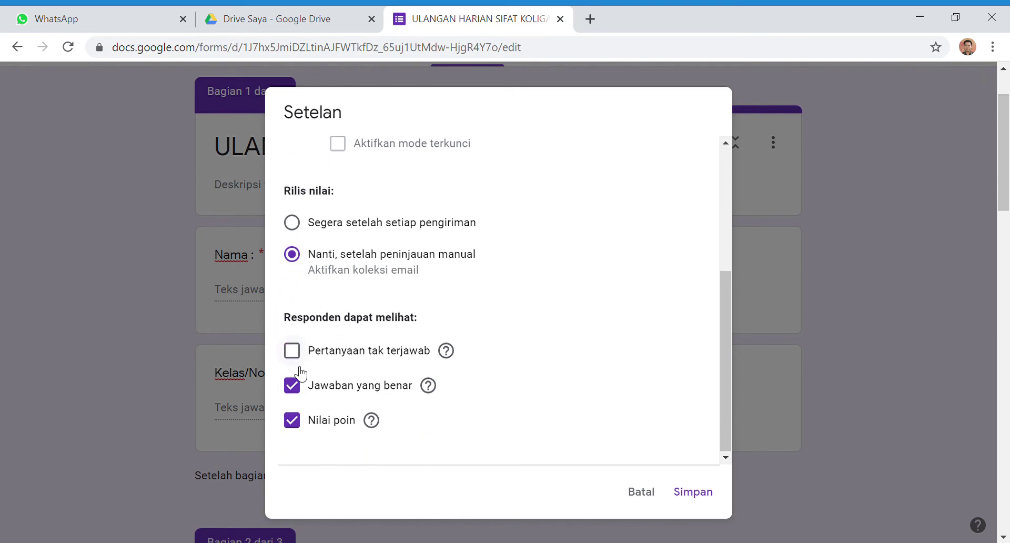
pyautogui.click(293, 386)
pyautogui.click(297, 422)
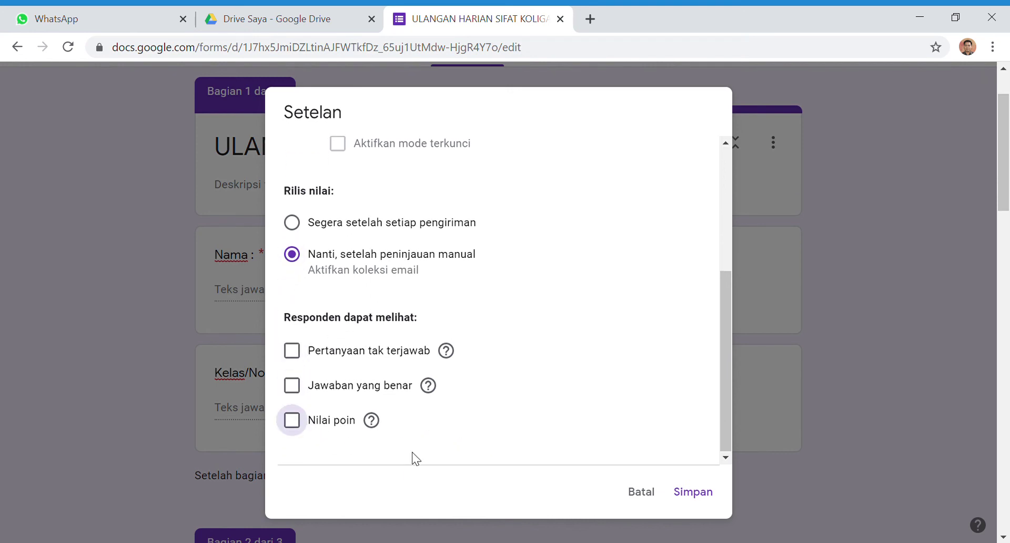
pyautogui.scroll(5, 484, 405)
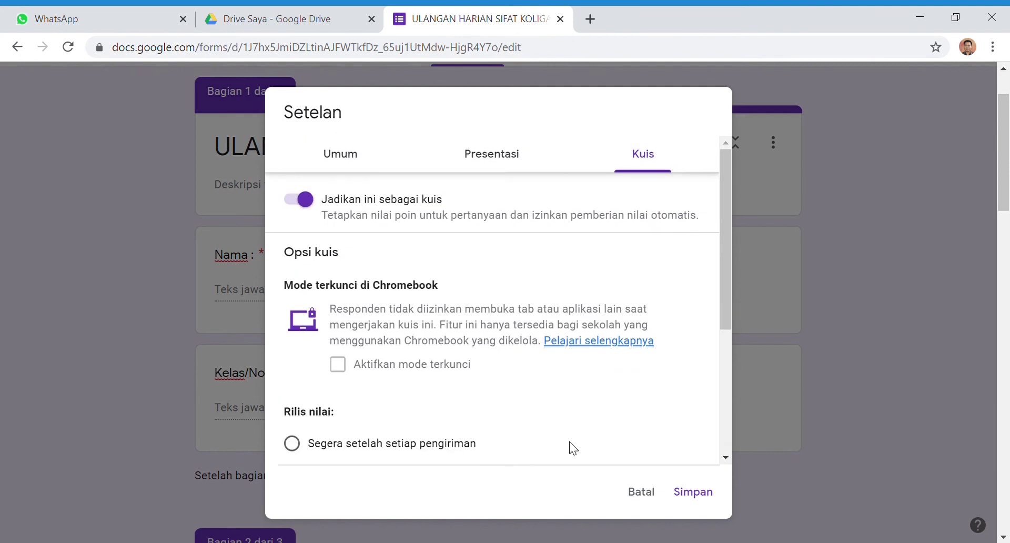
pyautogui.click(692, 494)
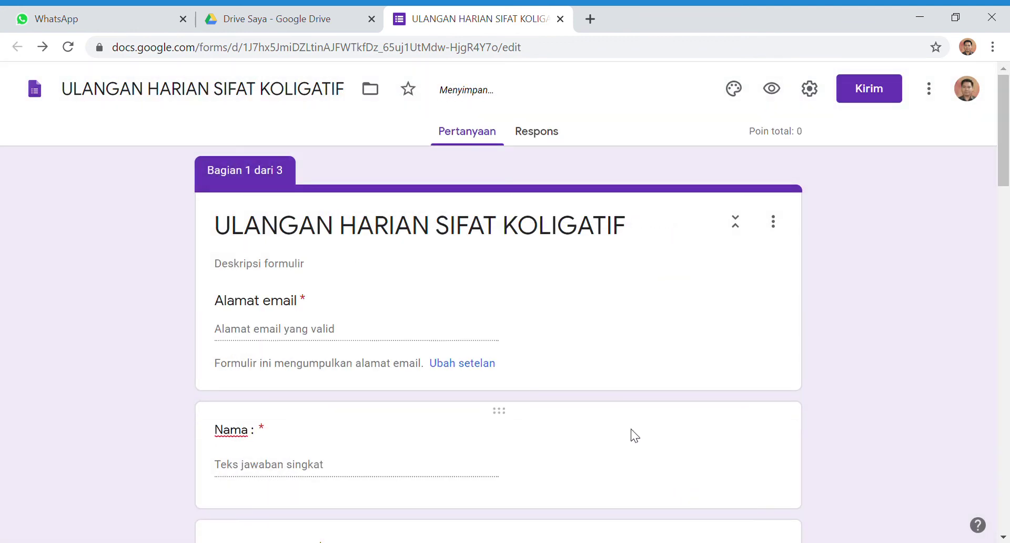
# Set the radiator antifreeze question's answer key to 'kenaikan titik beku' for 5 points
pyautogui.scroll(-1, 467, 360)
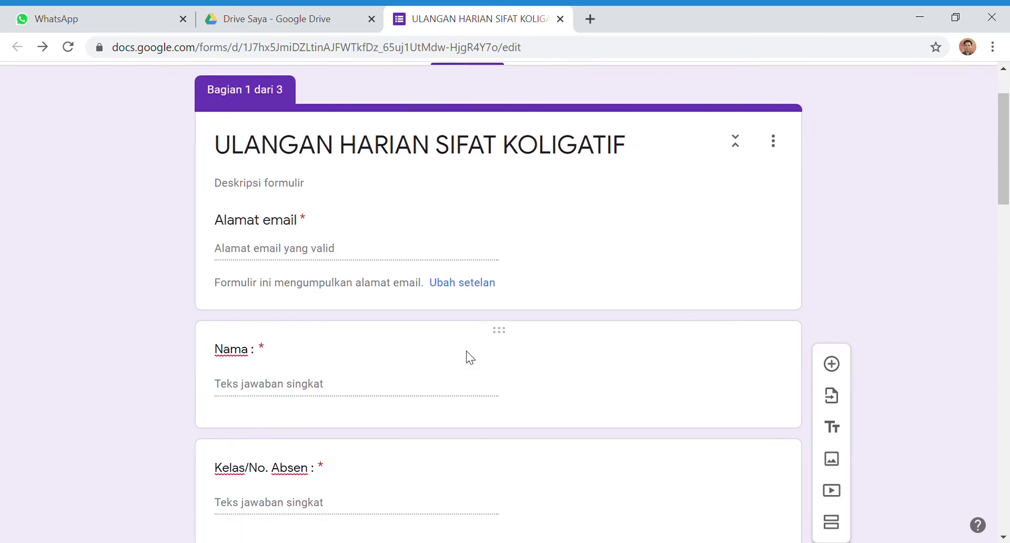
pyautogui.scroll(-13, 470, 357)
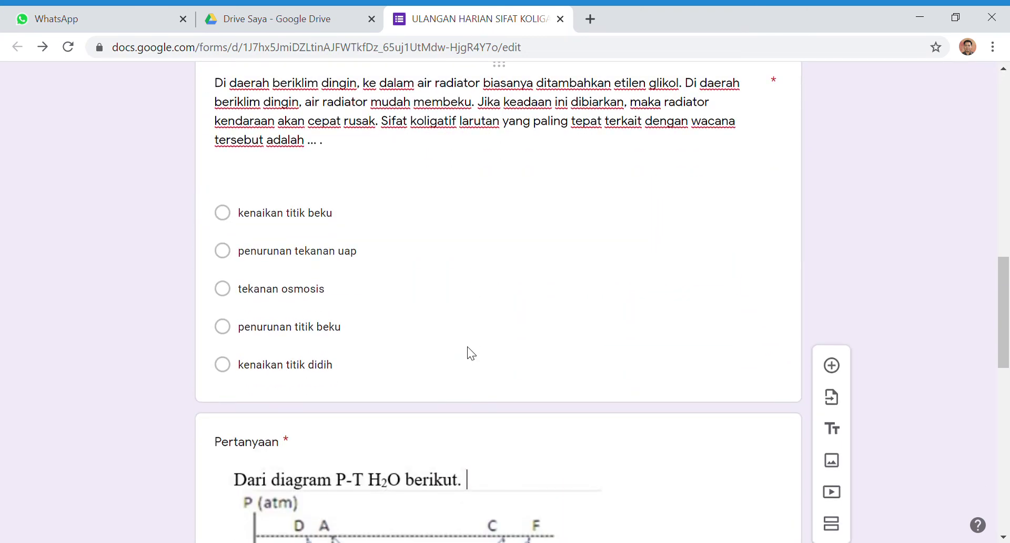
pyautogui.scroll(-1, 468, 352)
pyautogui.scroll(2, 468, 352)
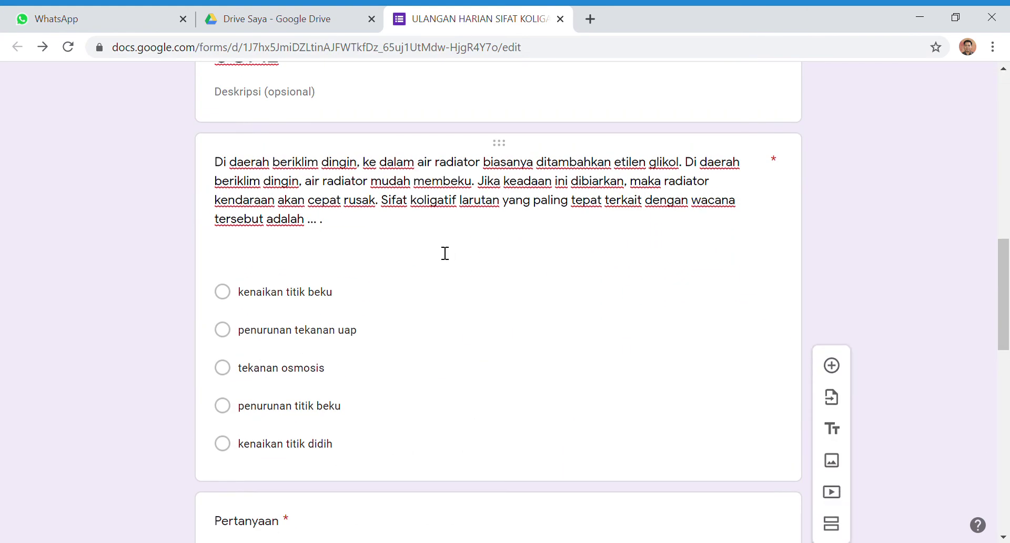
pyautogui.scroll(2, 447, 273)
pyautogui.scroll(-2, 462, 317)
pyautogui.click(465, 316)
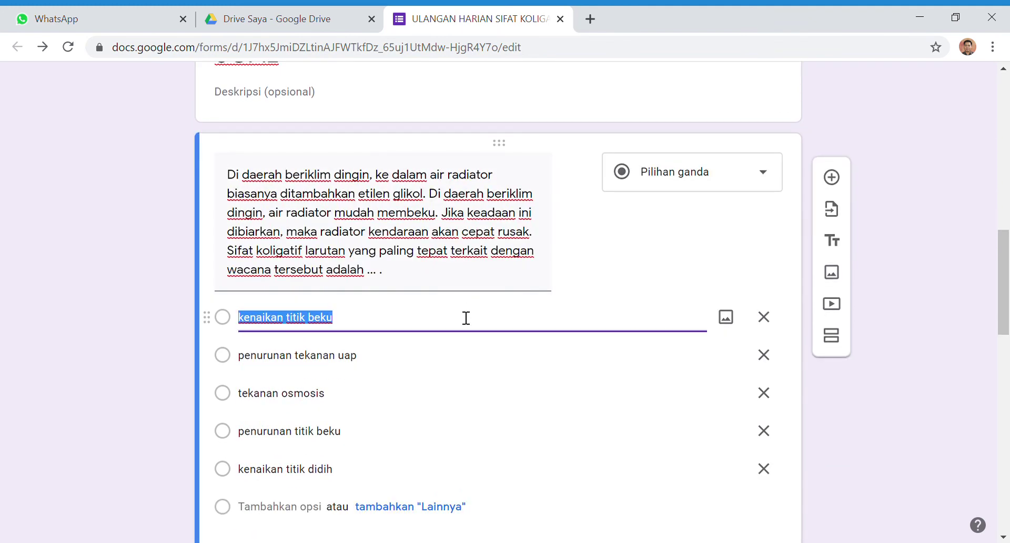
pyautogui.scroll(-3, 491, 264)
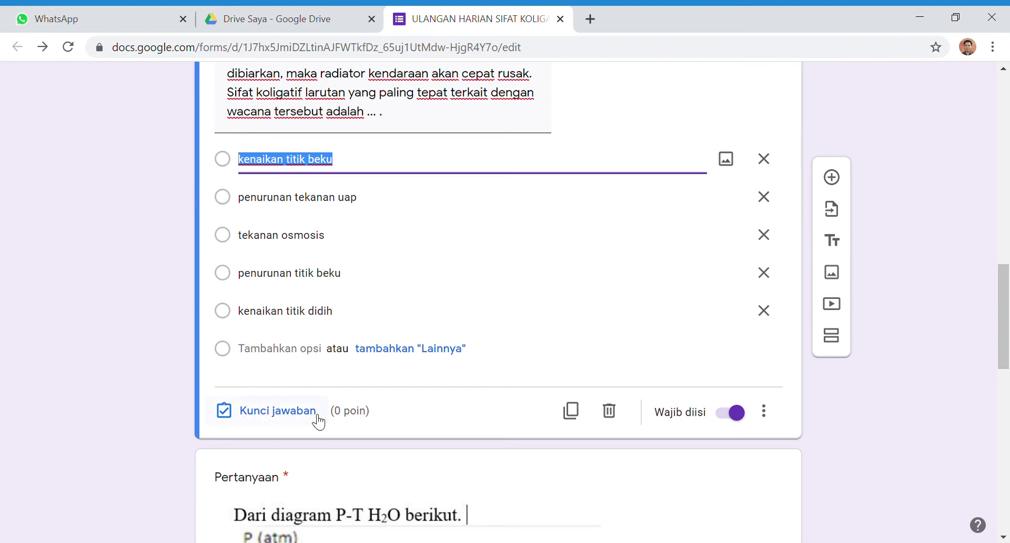
pyautogui.click(278, 415)
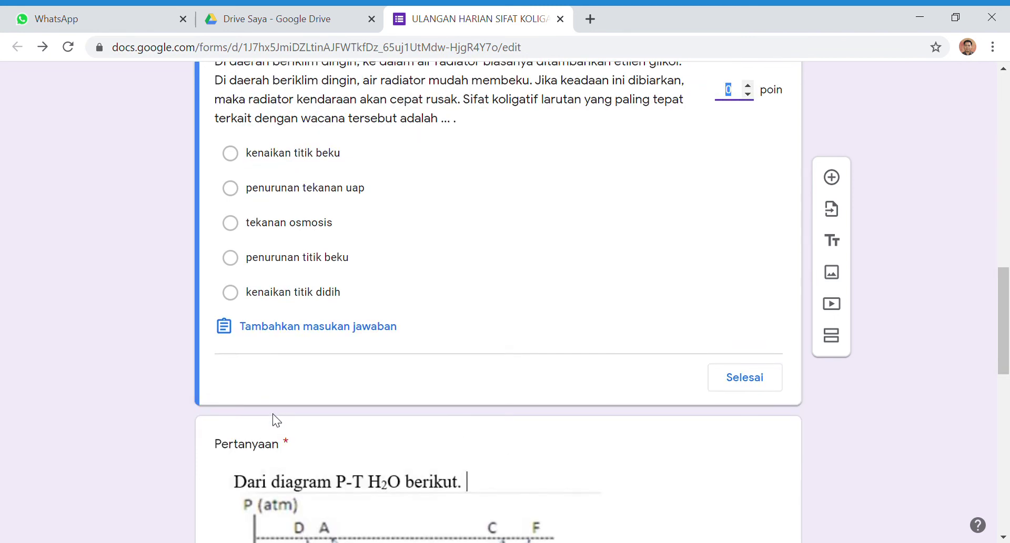
pyautogui.scroll(1, 636, 226)
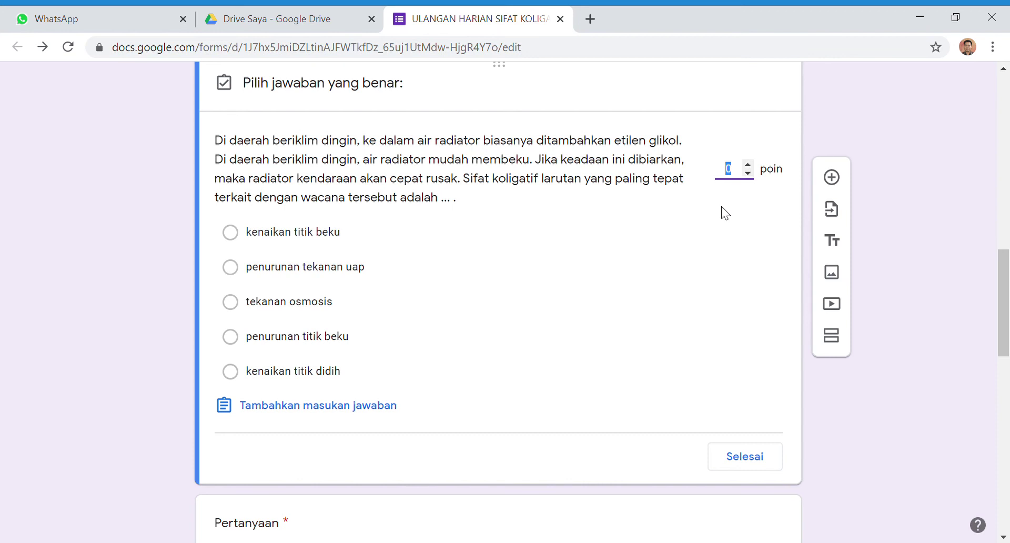
pyautogui.write('5')
pyautogui.click(256, 241)
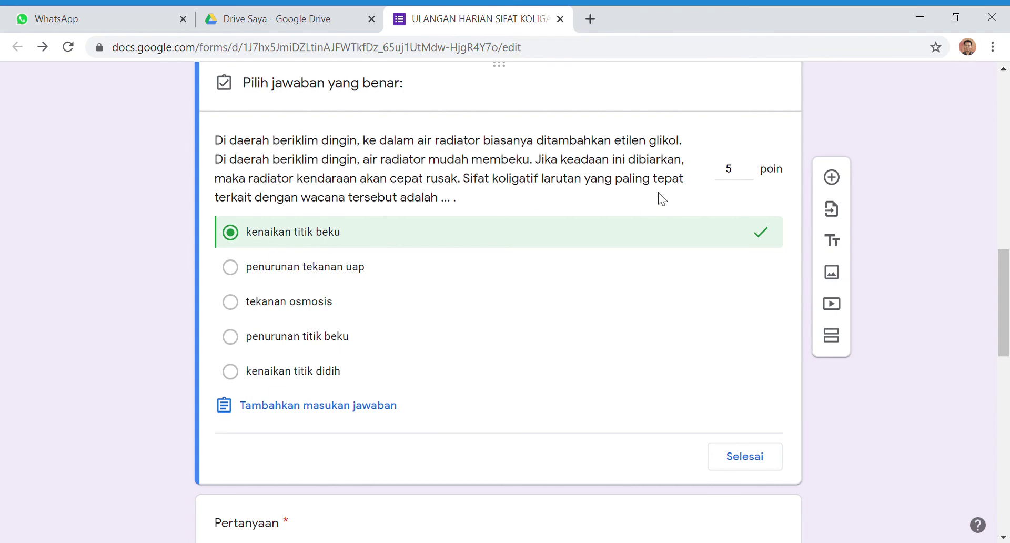
pyautogui.click(745, 460)
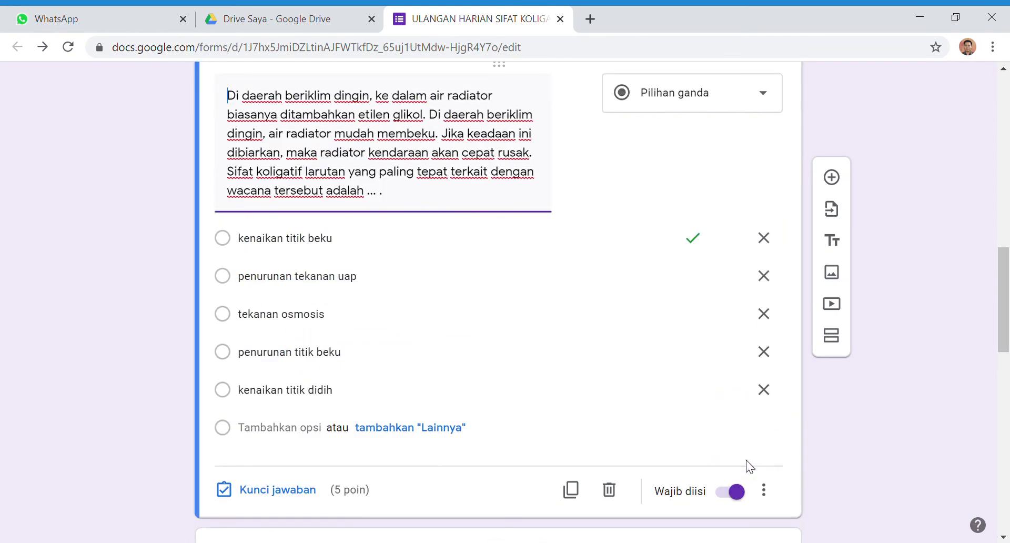
# Give the P-T diagram question a 5-point answer key marking 'I dan J' correct
pyautogui.scroll(-6, 548, 298)
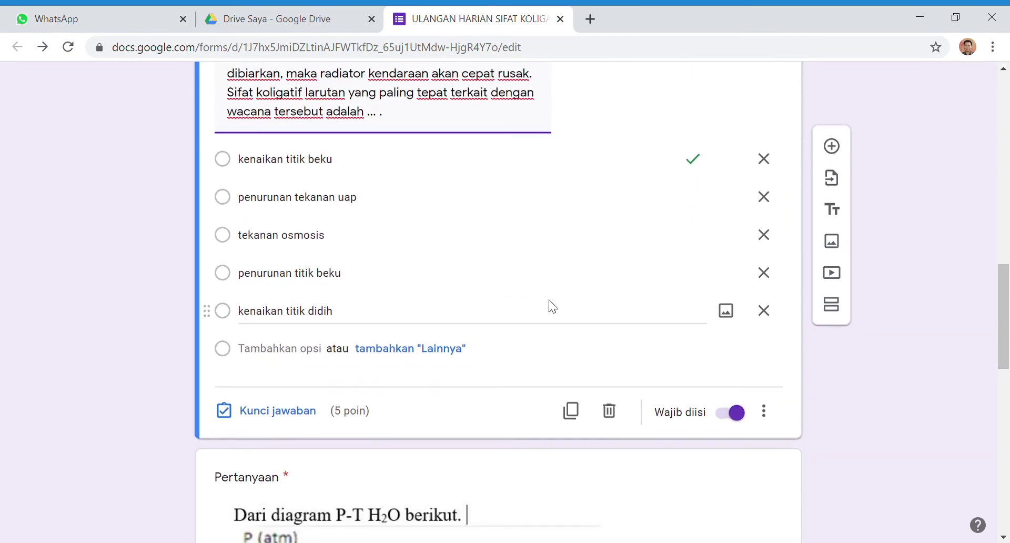
pyautogui.scroll(-6, 548, 299)
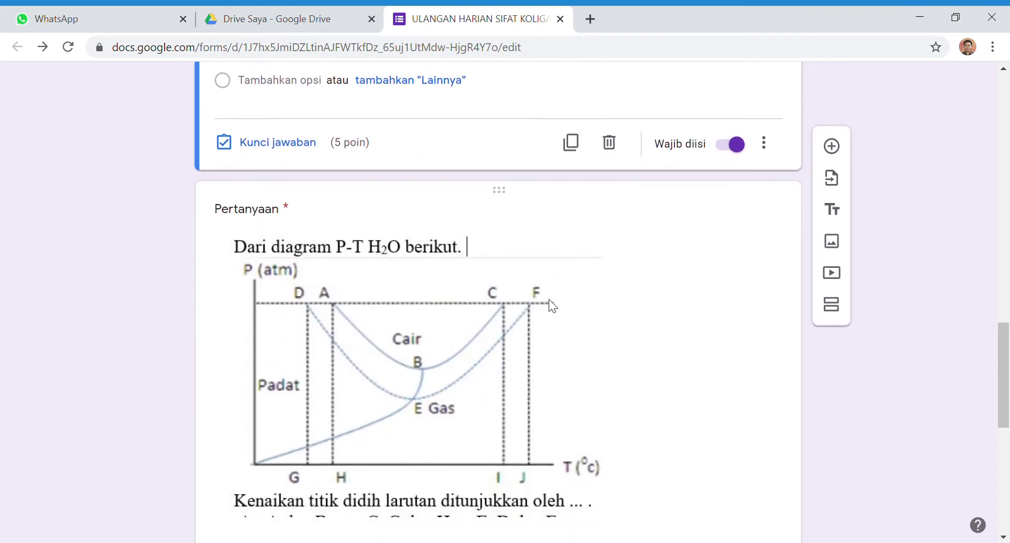
pyautogui.click(547, 332)
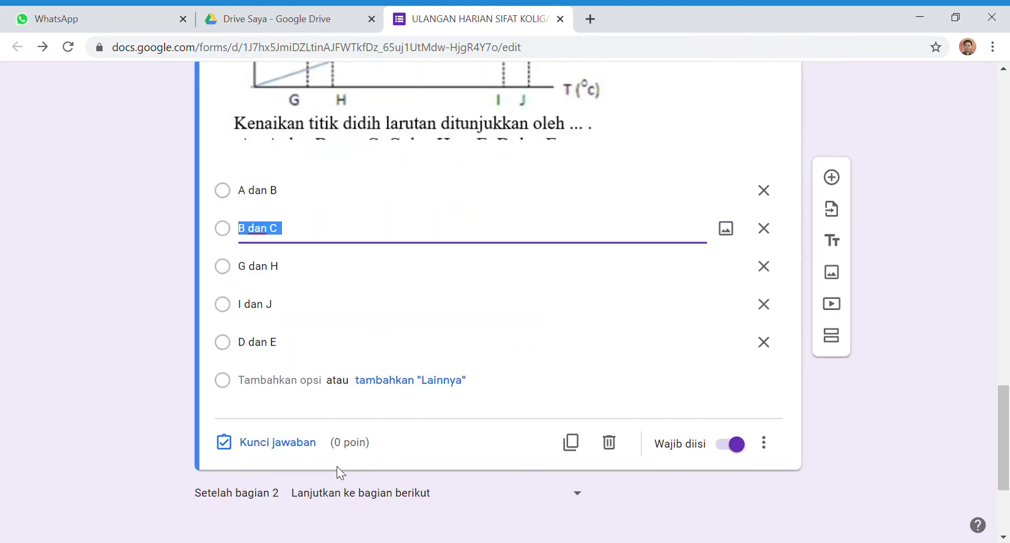
pyautogui.click(265, 444)
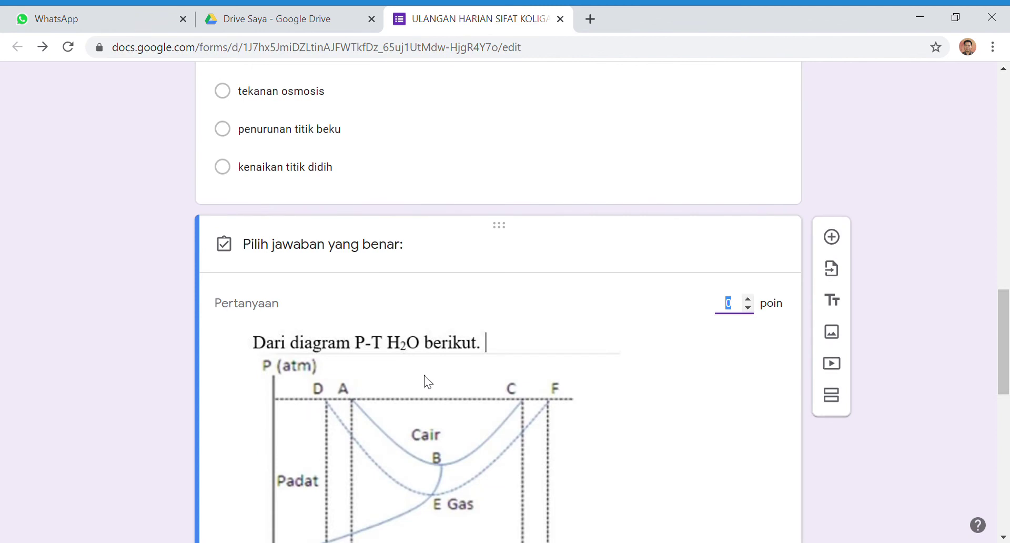
pyautogui.write('5')
pyautogui.scroll(-3, 428, 381)
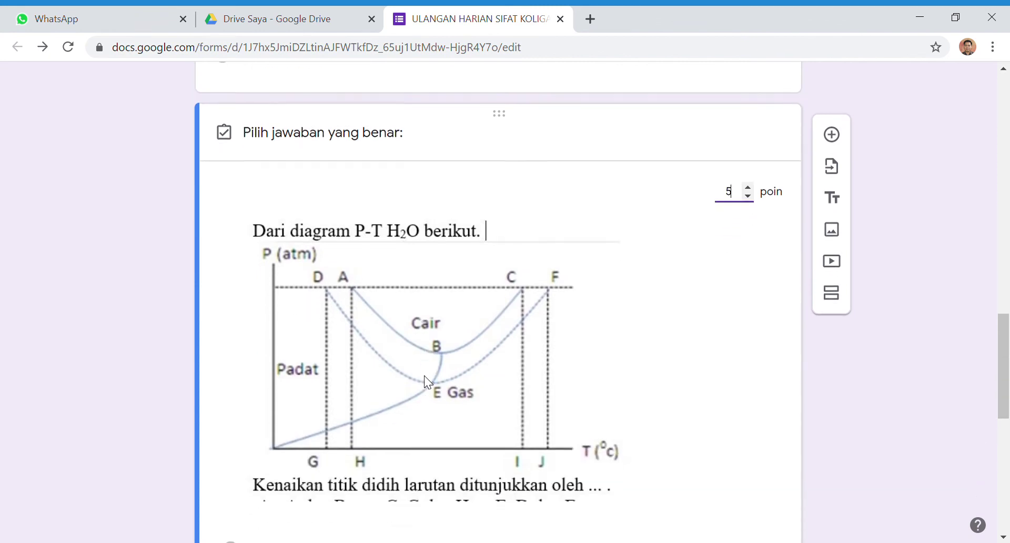
pyautogui.scroll(-3, 427, 378)
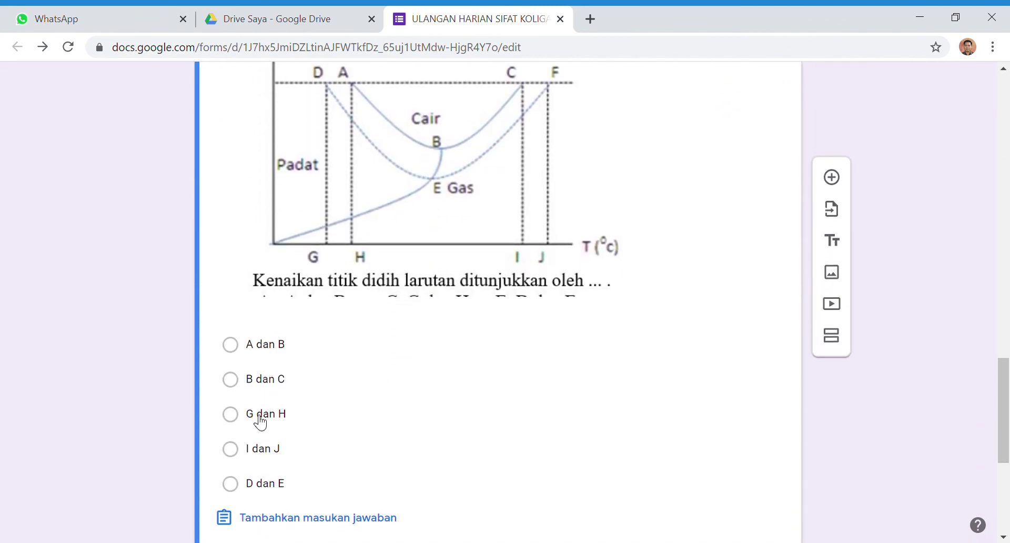
pyautogui.click(263, 456)
pyautogui.scroll(-3, 435, 379)
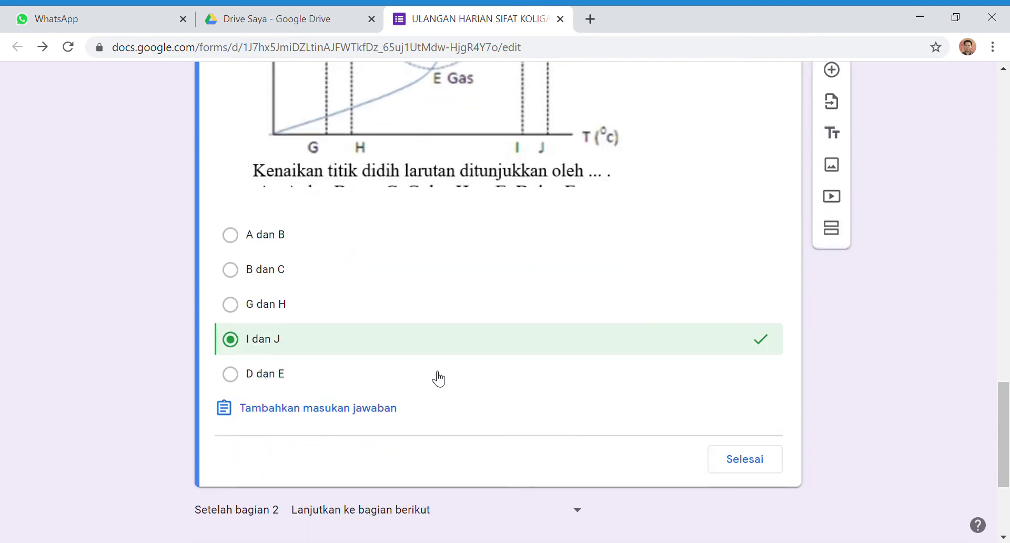
pyautogui.click(720, 414)
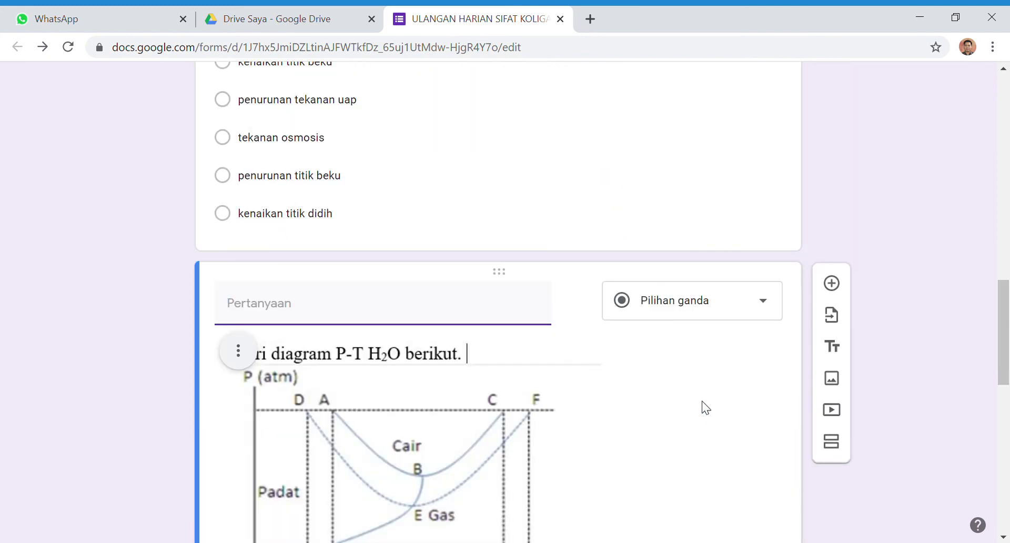
pyautogui.scroll(10, 535, 371)
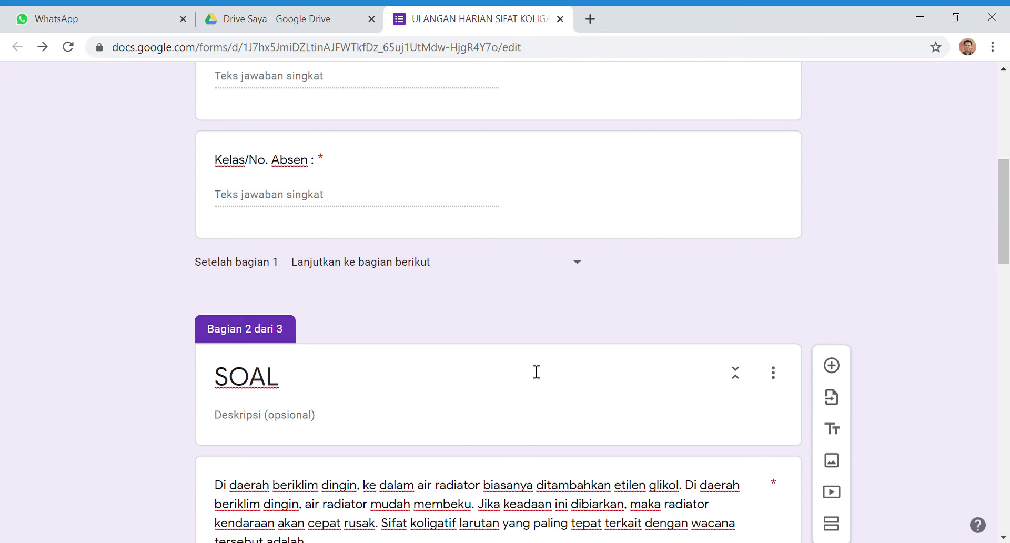
pyautogui.scroll(2, 537, 371)
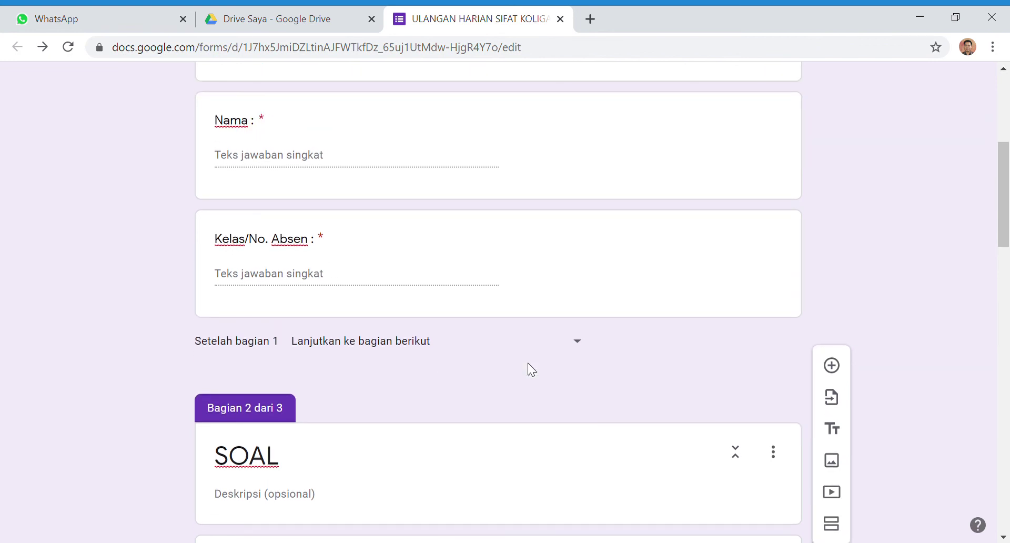
pyautogui.scroll(6, 528, 368)
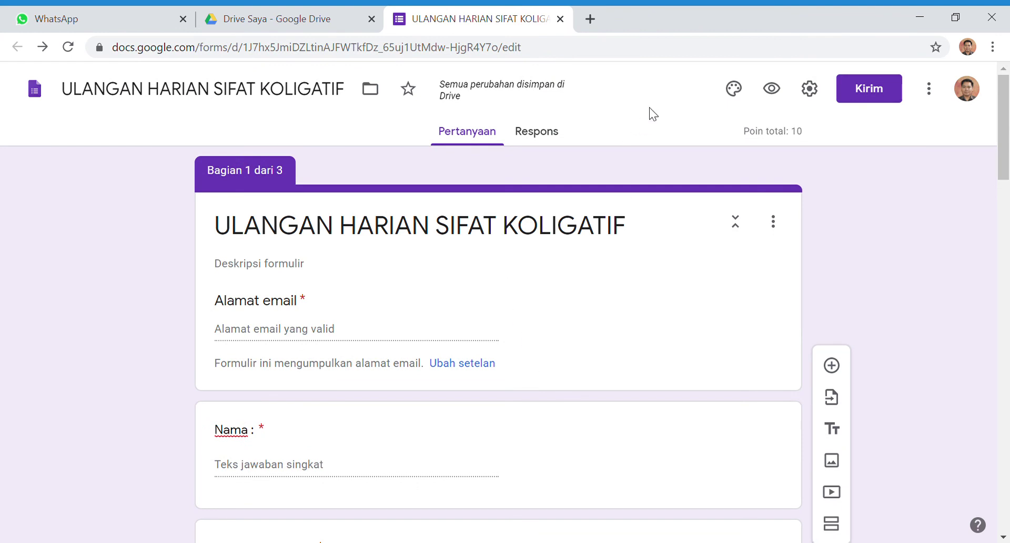
# Copy the quiz's link, shortened with Perpendek URL, from the Kirim dialog and close it
pyautogui.click(875, 90)
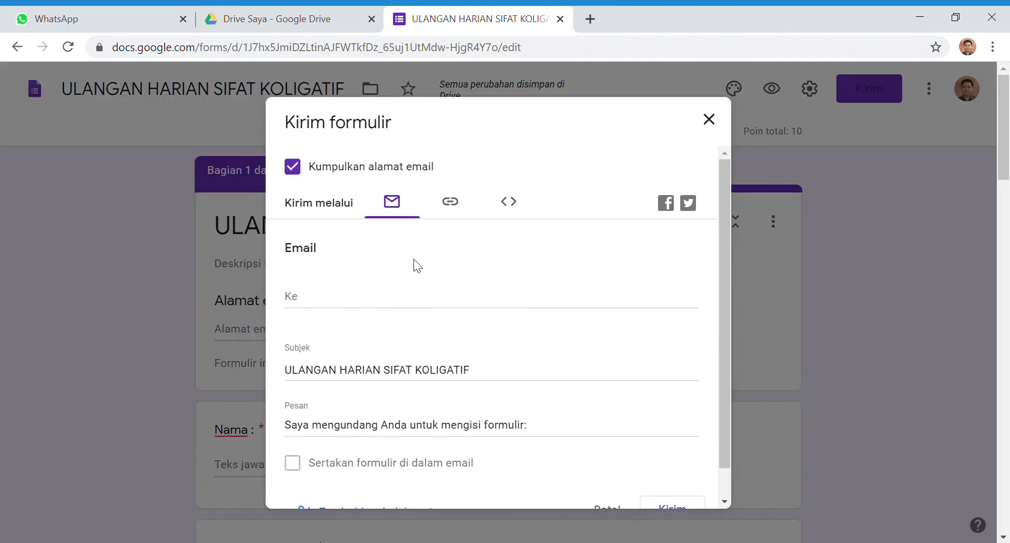
pyautogui.click(455, 212)
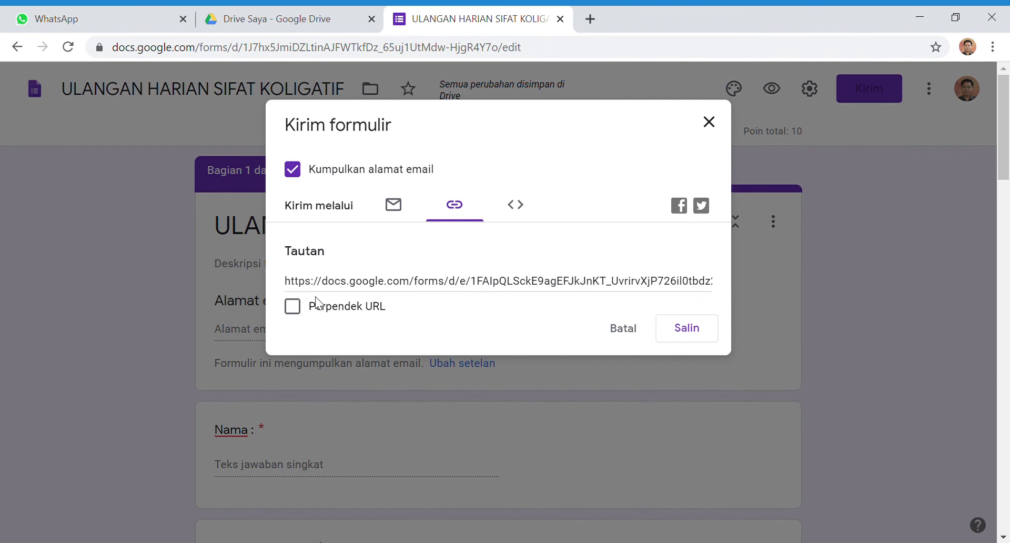
pyautogui.click(293, 306)
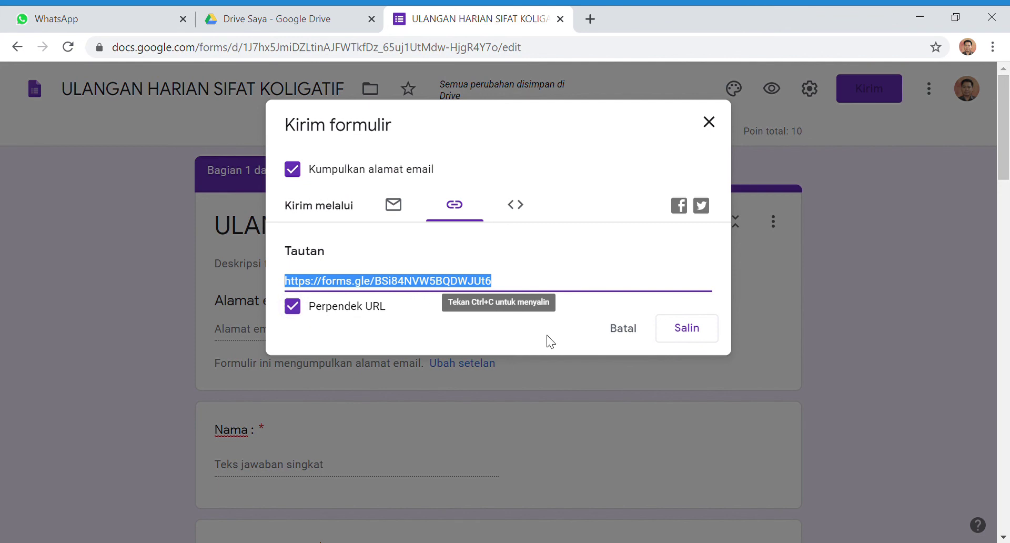
pyautogui.click(698, 332)
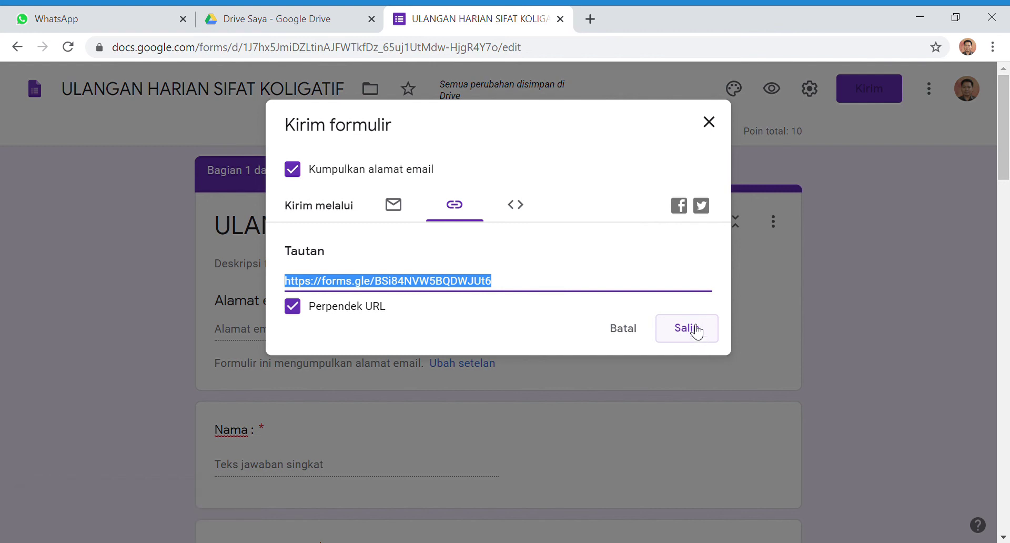
pyautogui.click(708, 121)
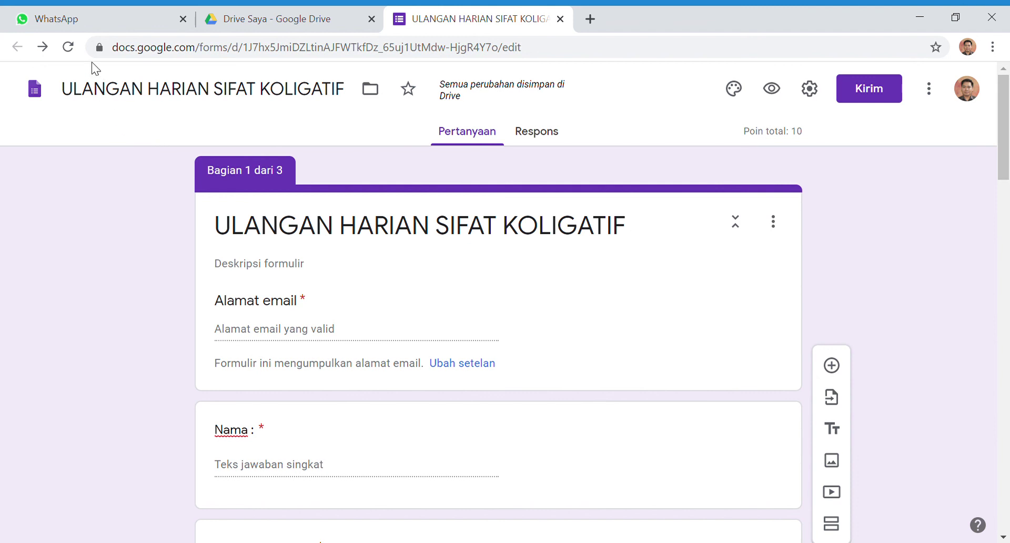
# Paste and send the shortened forms.gle quiz link in a WhatsApp Web contact's chat, then return to Forms
pyautogui.click(83, 19)
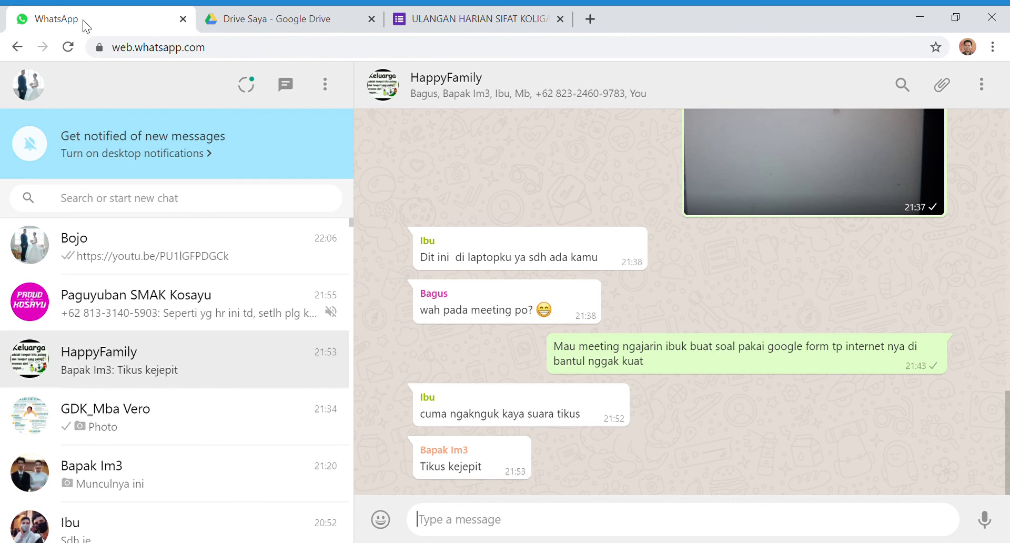
pyautogui.click(221, 253)
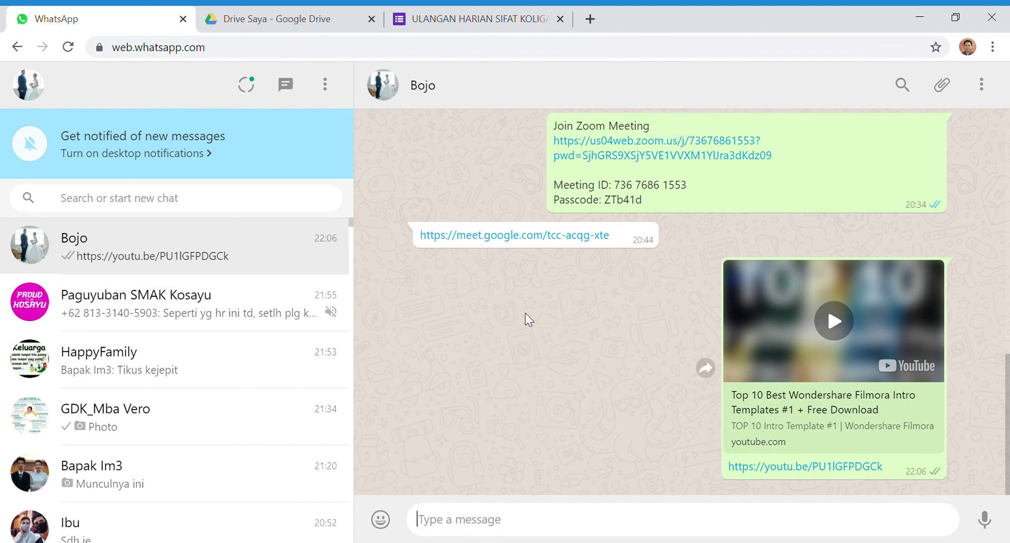
pyautogui.write('https://forms.gle/BSi84NVW5BQDWJUt6')
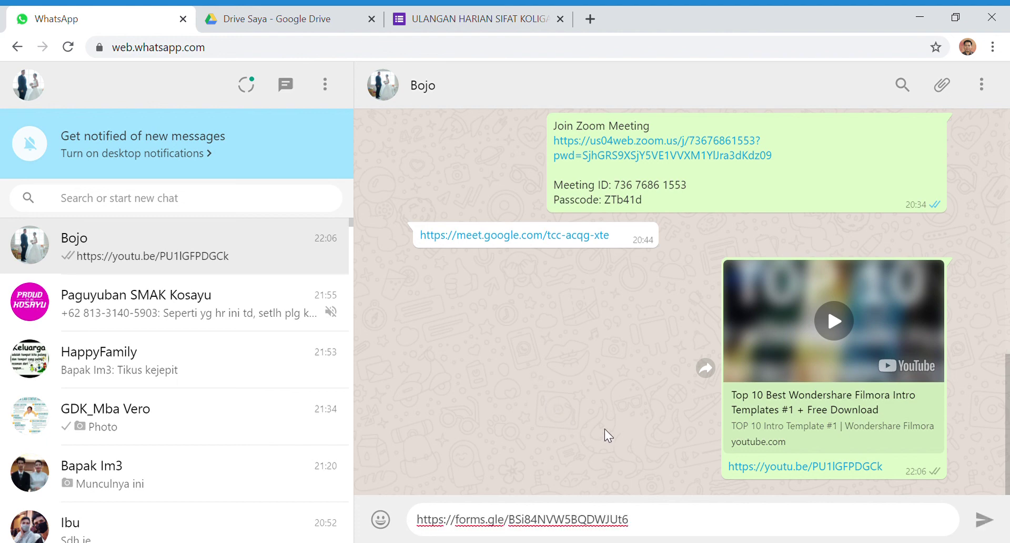
pyautogui.click(982, 519)
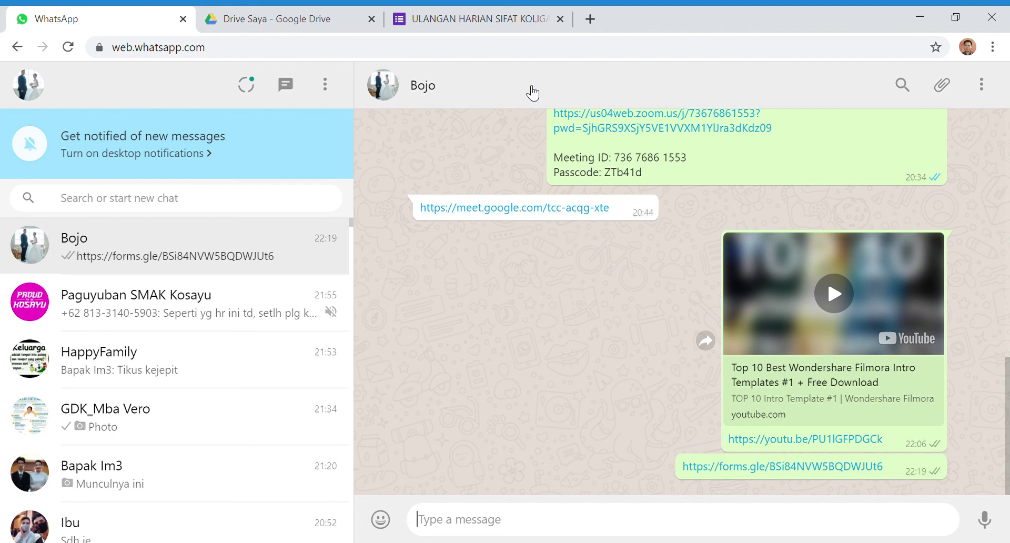
pyautogui.click(484, 22)
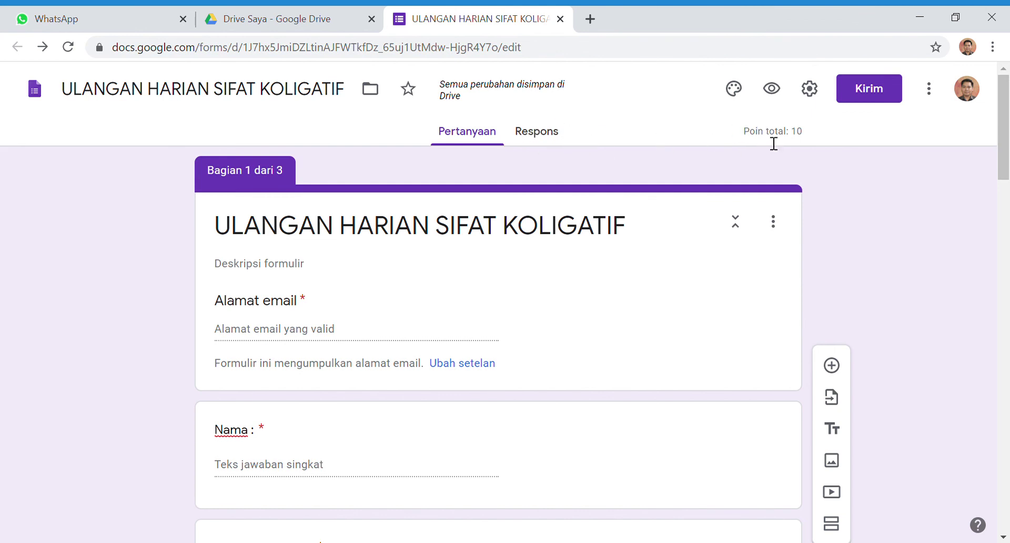
# Preview the quiz as a respondent and enter an email address
pyautogui.click(772, 88)
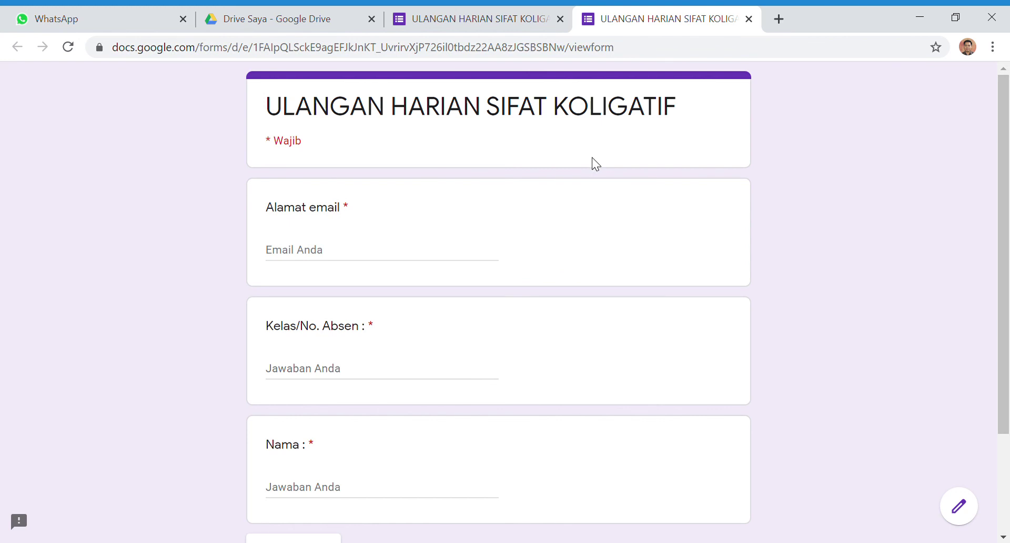
pyautogui.scroll(-2, 595, 163)
pyautogui.click(406, 186)
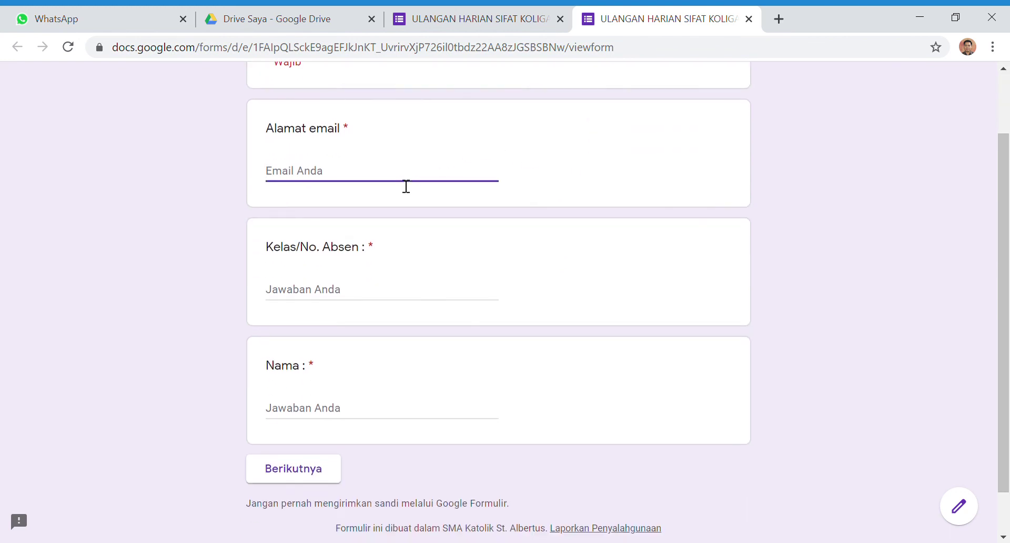
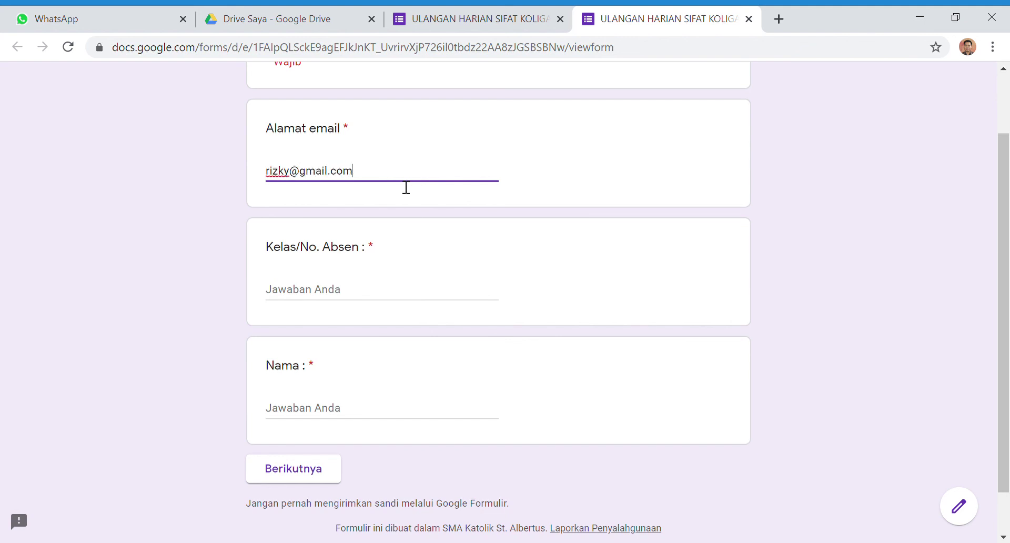
# Fill in the Kelas/No. Absen and Nama fields and continue to the SOAL questions
pyautogui.click(360, 310)
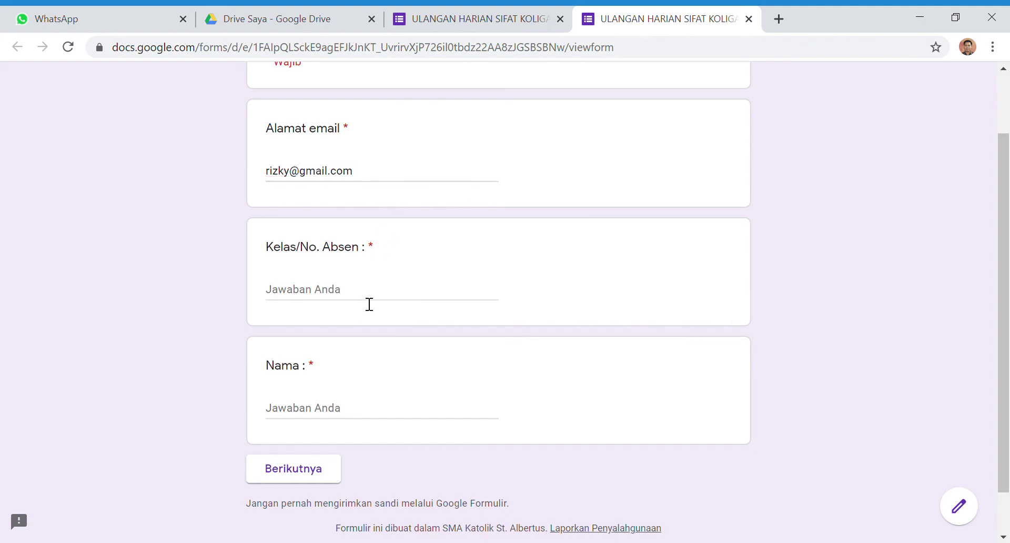
pyautogui.click(369, 301)
pyautogui.write('X-A.1/20')
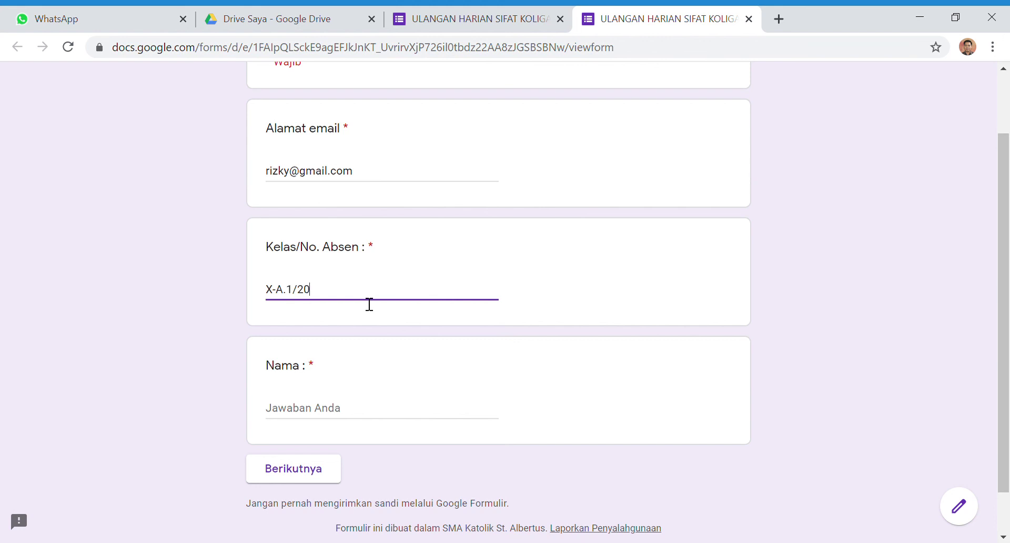
pyautogui.click(334, 410)
pyautogui.write('RIzky')
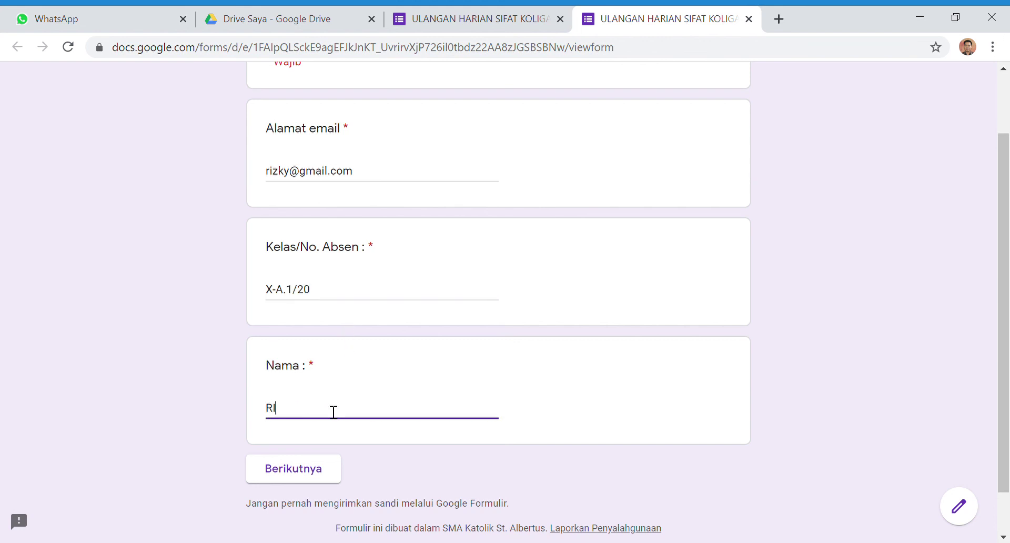
pyautogui.click(314, 467)
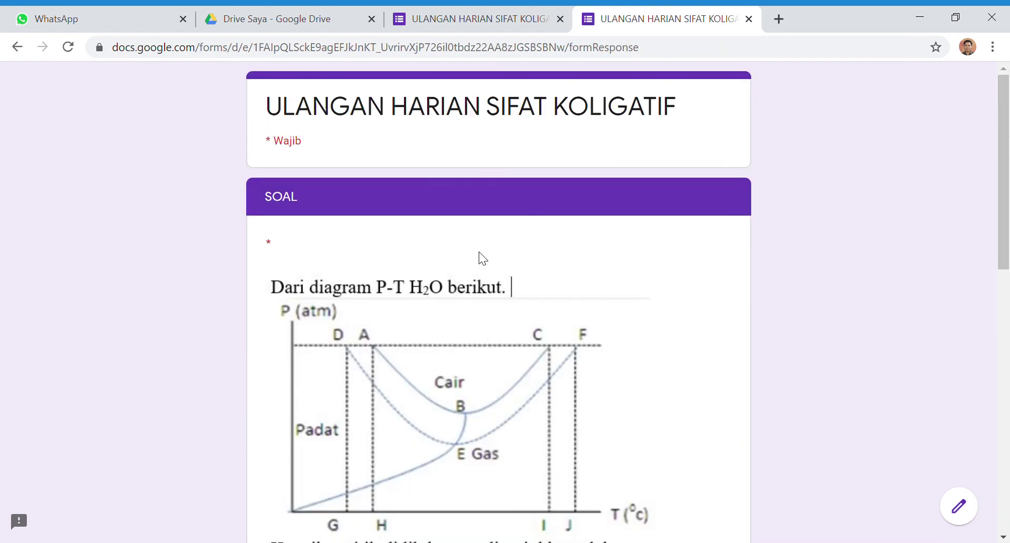
# Answer the diagram question with 'D dan E' and the radiator question with 'tekanan osmosis'
pyautogui.scroll(-7, 475, 247)
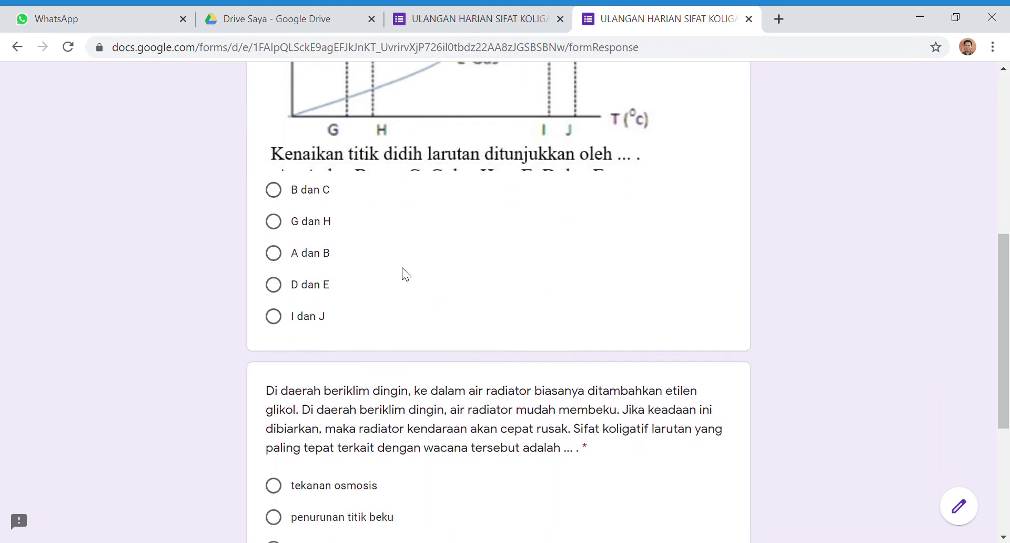
pyautogui.click(295, 293)
pyautogui.scroll(-3, 365, 232)
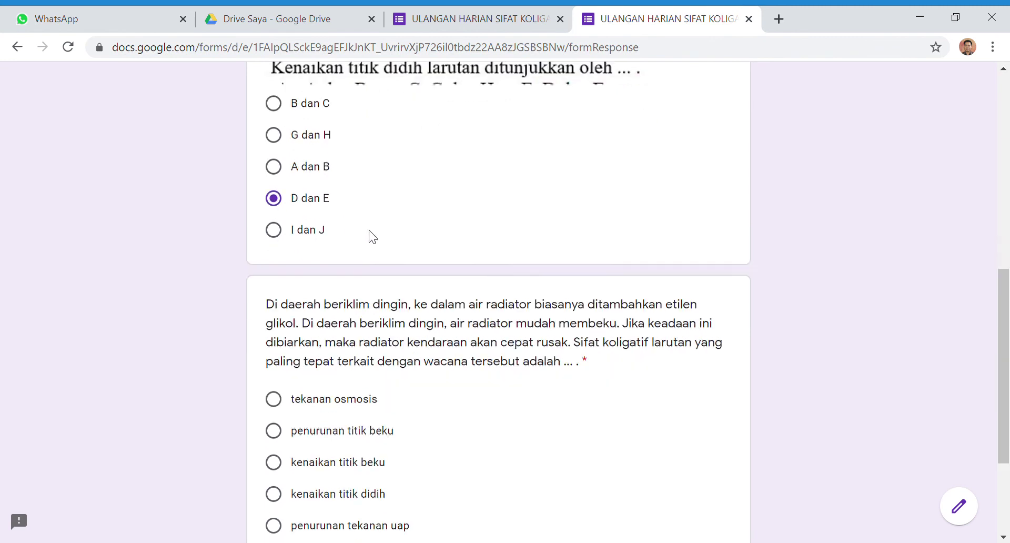
pyautogui.click(275, 328)
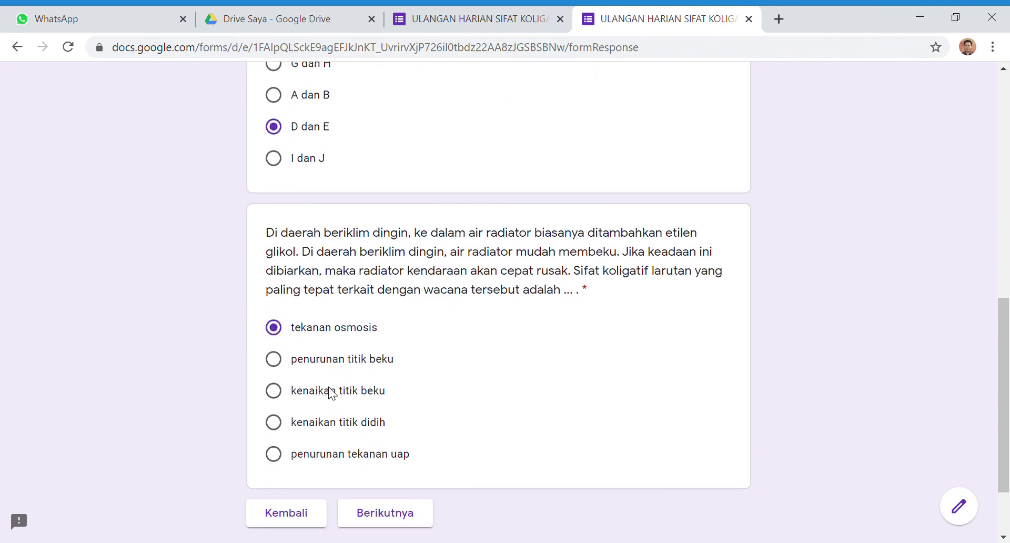
# Submit the test response from the closing section and return to the quiz editor tab
pyautogui.click(412, 521)
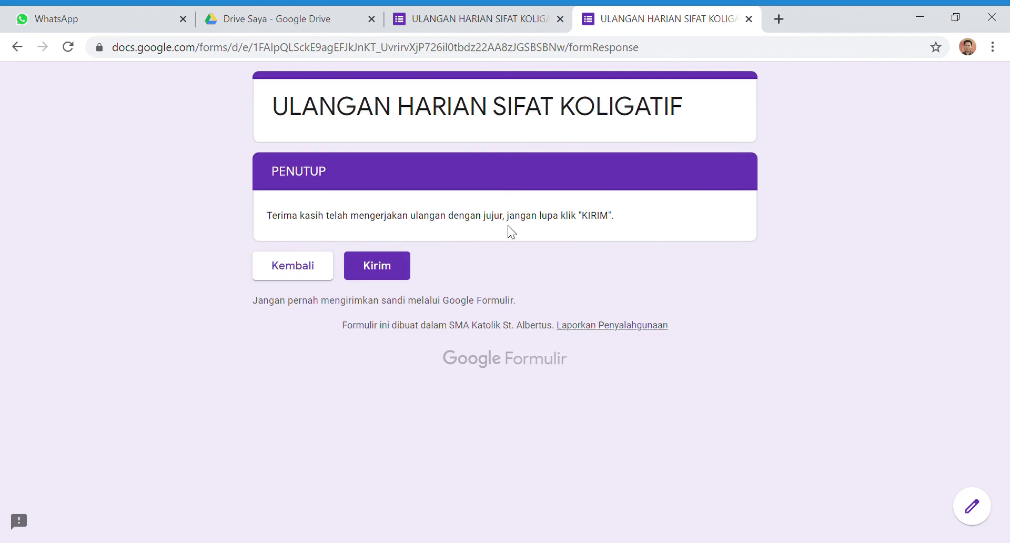
pyautogui.click(389, 265)
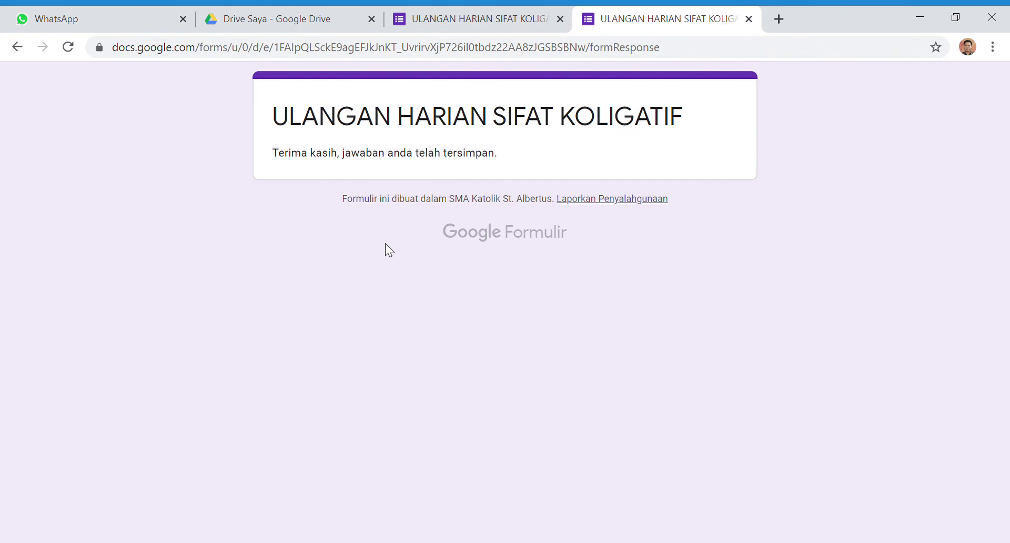
pyautogui.click(452, 19)
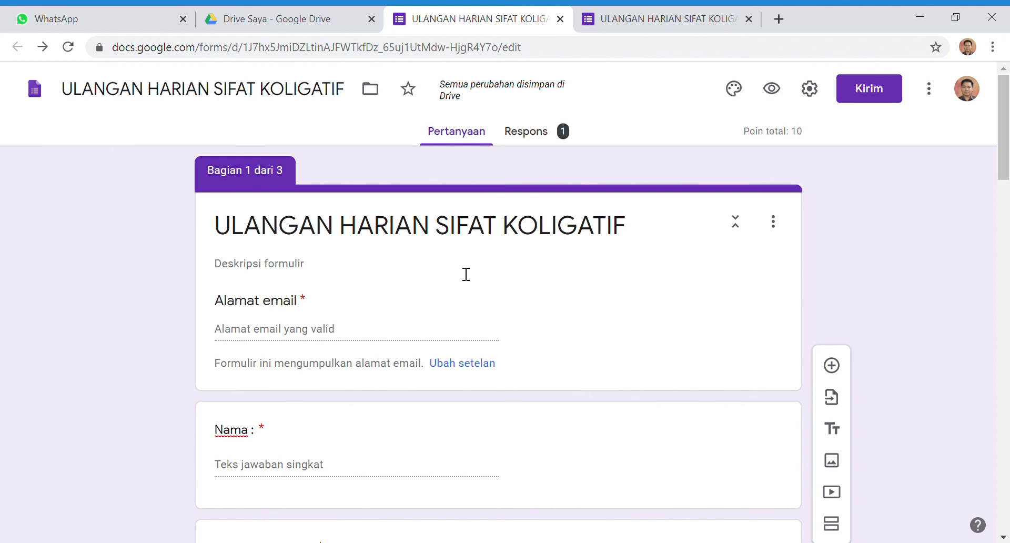
# Review the Respons summary showing 1 response with average and median 0 / 10 points
pyautogui.click(660, 18)
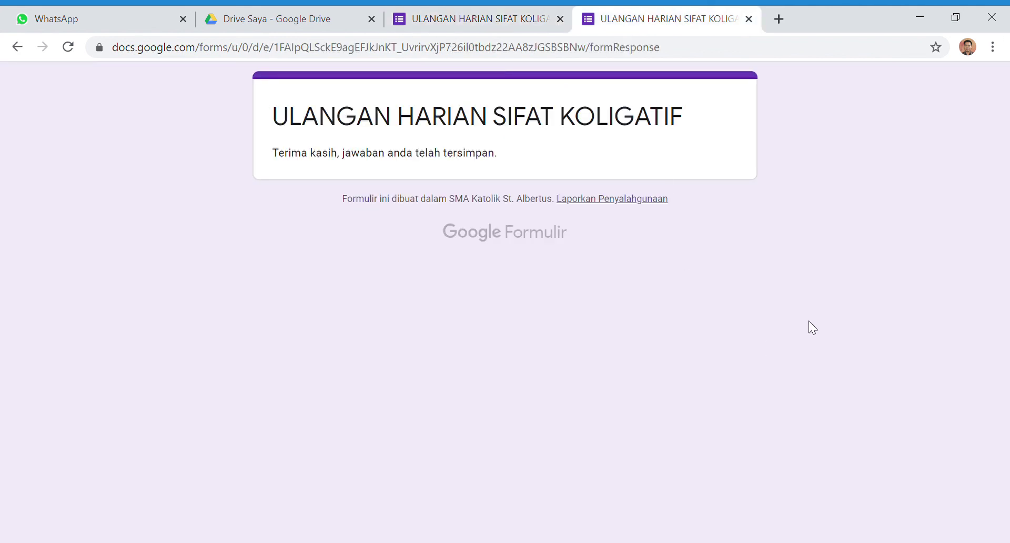
pyautogui.click(471, 22)
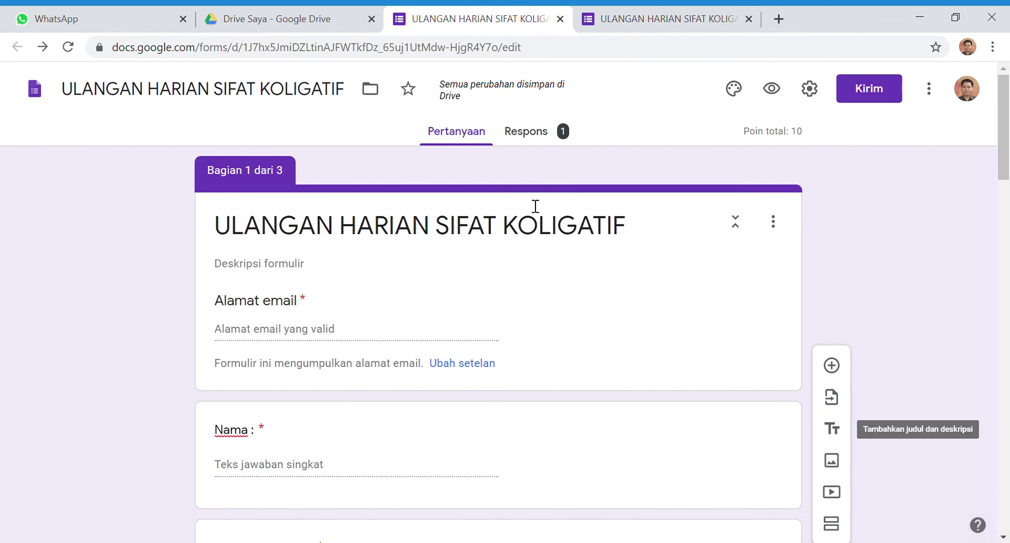
pyautogui.click(541, 137)
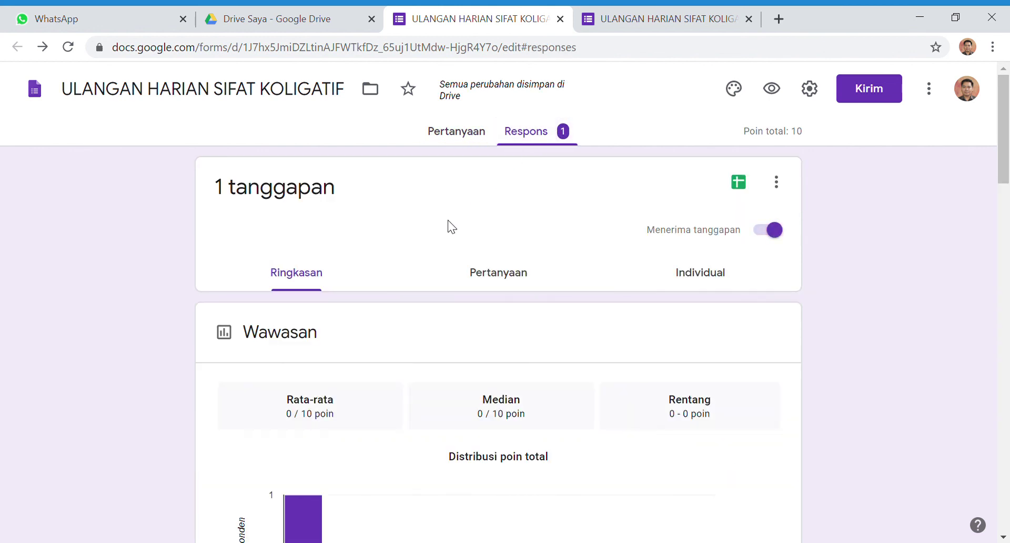
pyautogui.scroll(-6, 396, 261)
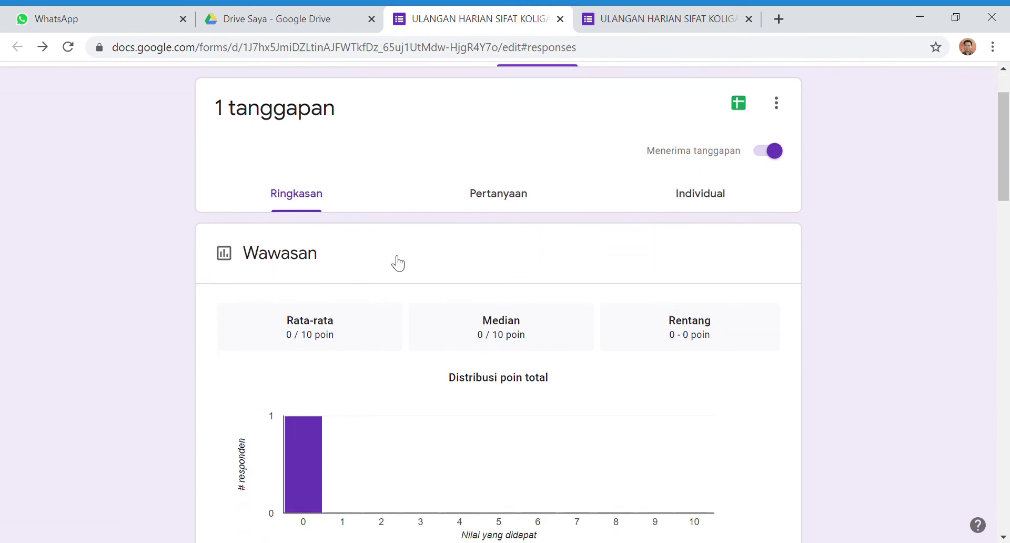
pyautogui.scroll(-3, 392, 256)
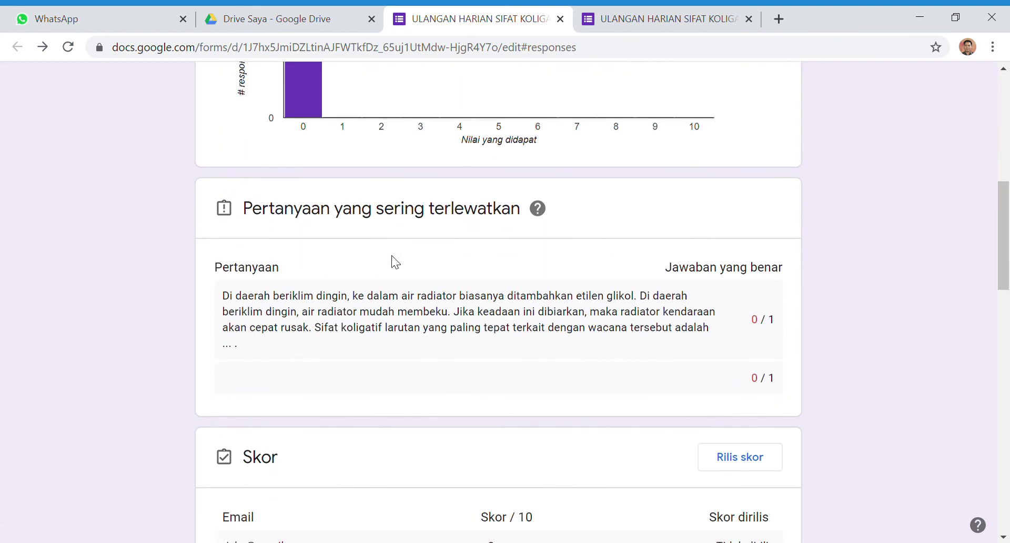
pyautogui.scroll(-3, 395, 260)
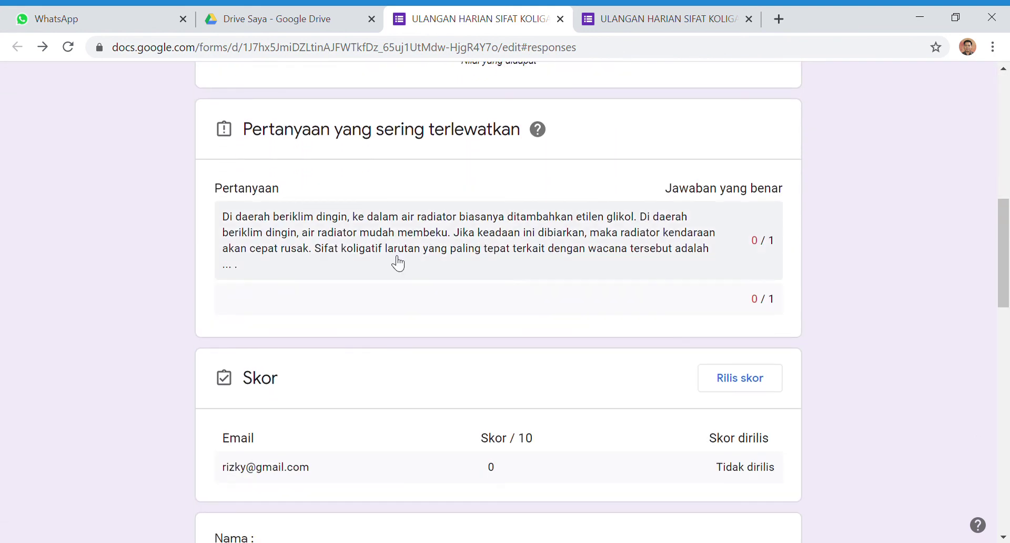
pyautogui.scroll(-2, 392, 256)
pyautogui.scroll(-3, 391, 257)
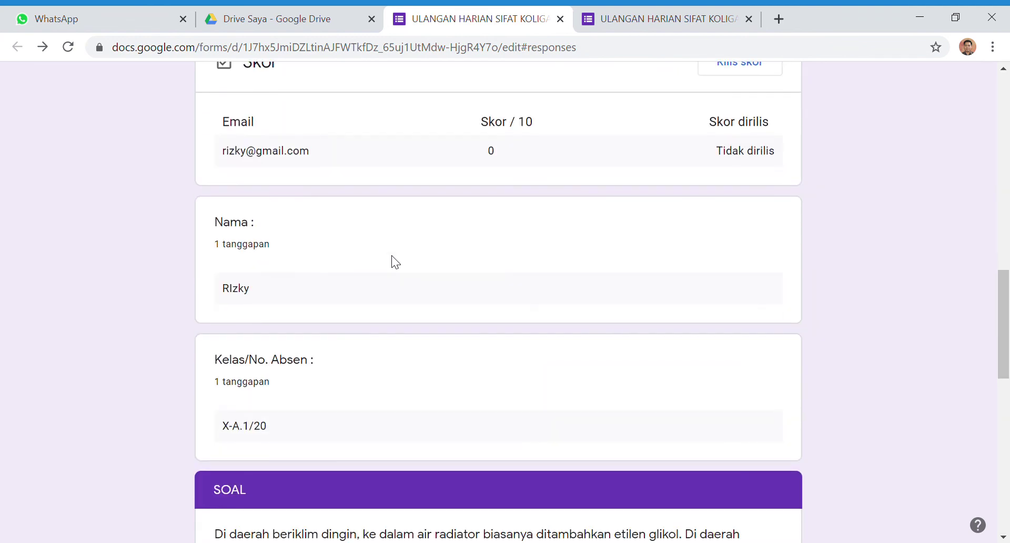
pyautogui.scroll(10, 391, 256)
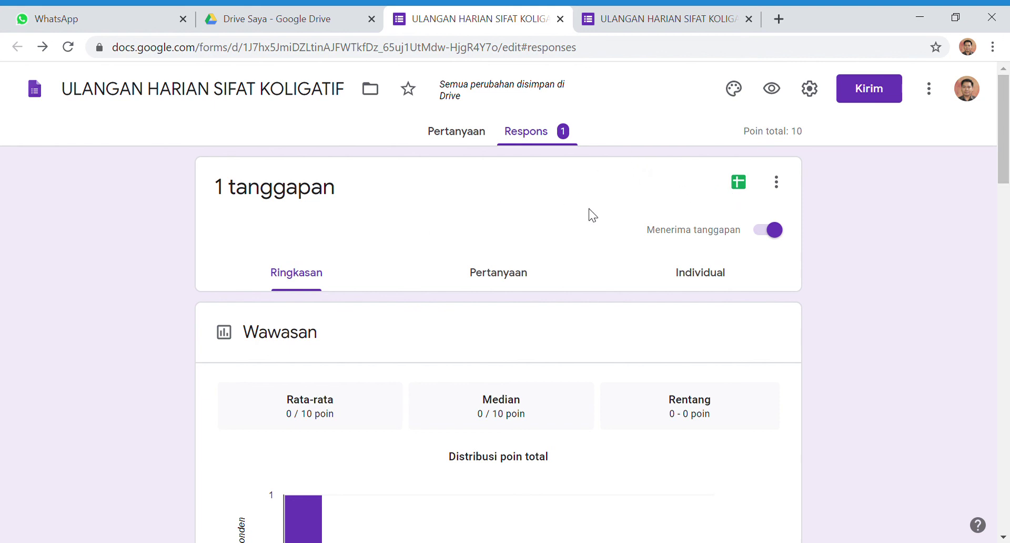
# Link the responses to a new spreadsheet, ULANGAN HARIAN SIFAT KOLIGATIF (Respons), and open it
pyautogui.click(747, 190)
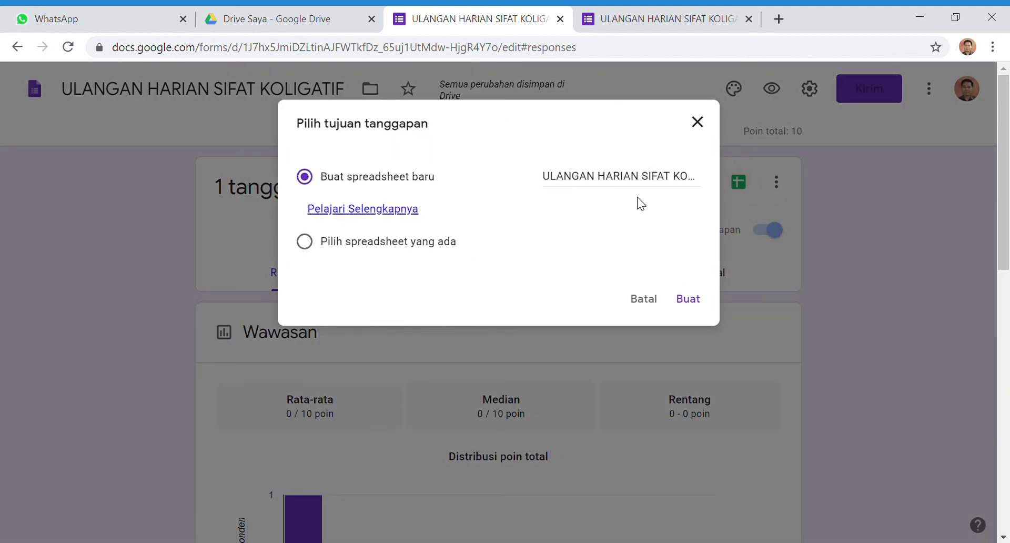
pyautogui.click(696, 304)
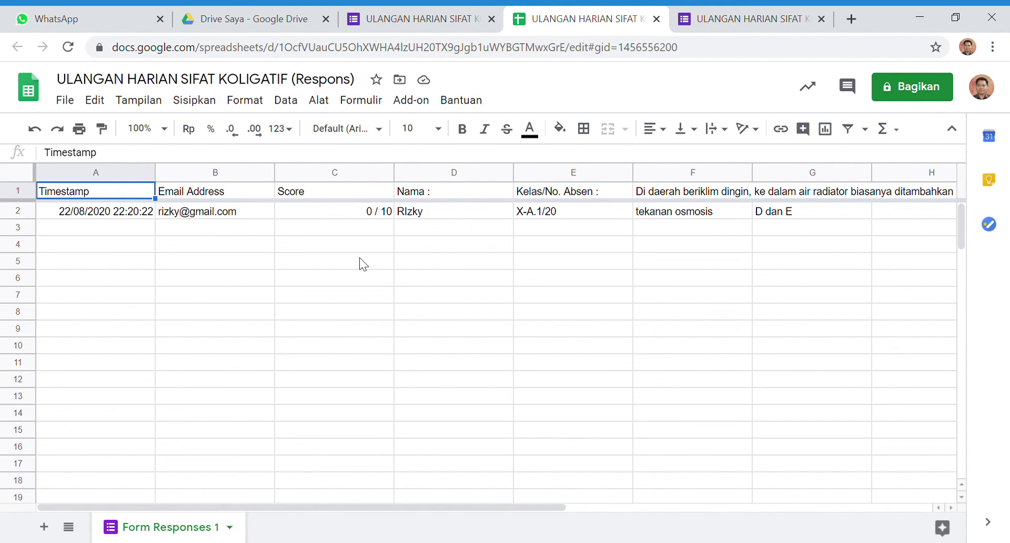
# Download the responses spreadsheet as a Microsoft Excel (.xlsx) file
pyautogui.click(71, 108)
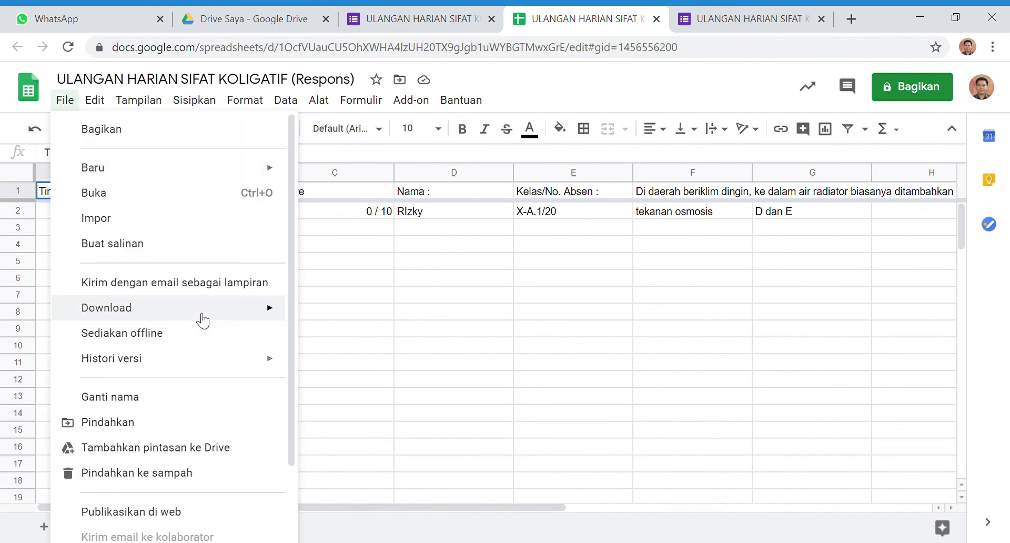
pyautogui.moveTo(216, 308)
pyautogui.click(323, 307)
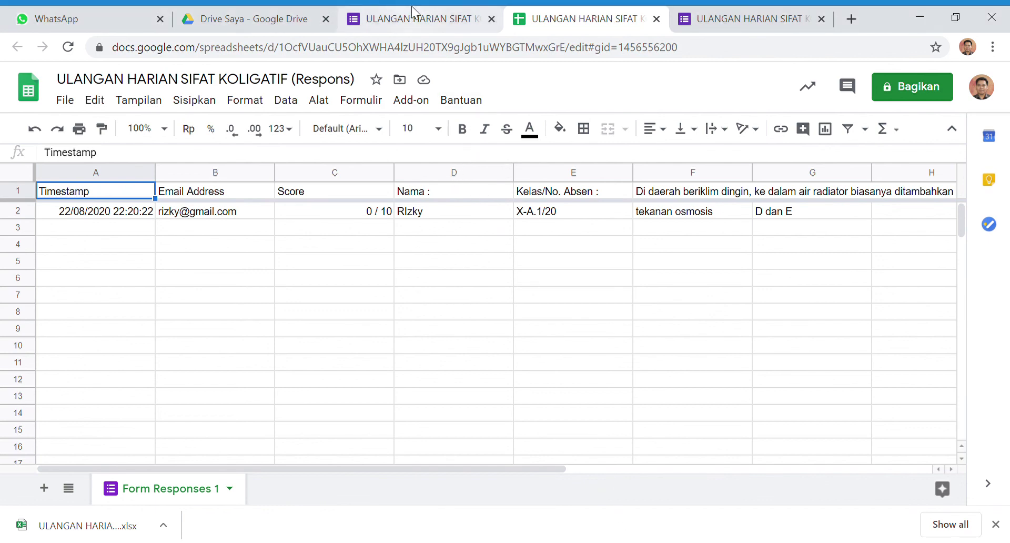
# Close the quiz editor and the responses spreadsheet tabs
pyautogui.click(425, 20)
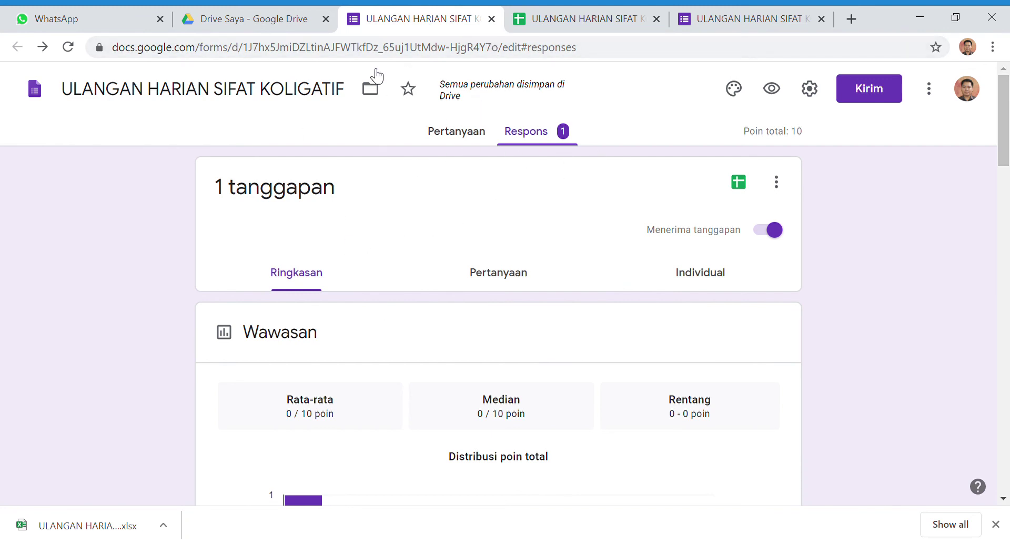
pyautogui.click(491, 19)
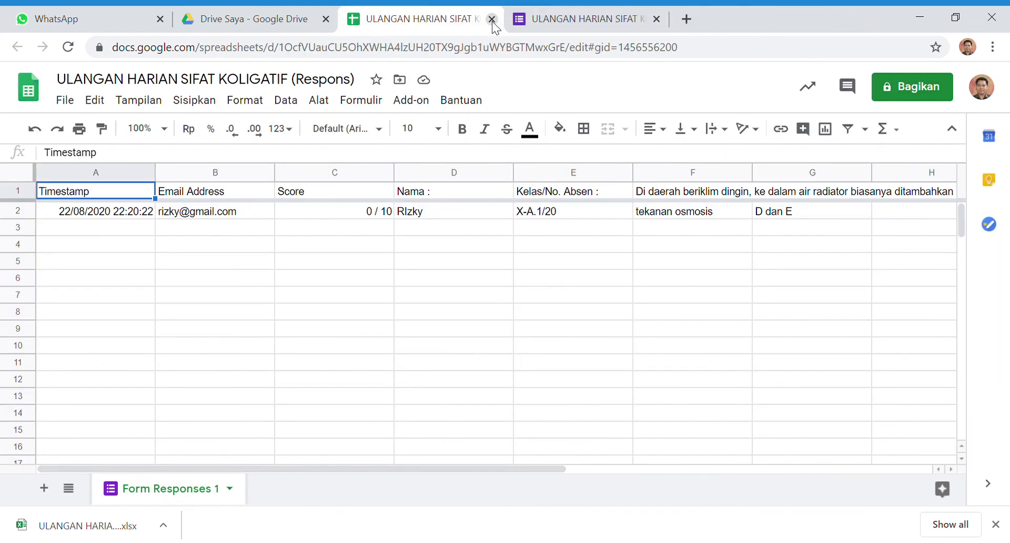
pyautogui.click(491, 19)
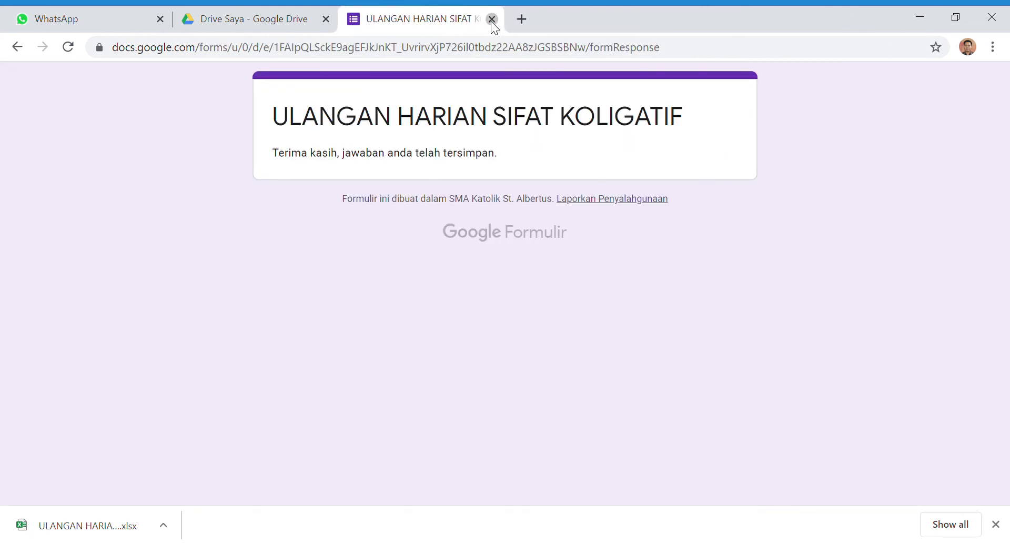
# Close the confirmation tab, search Drive for 'ulangan harian sifat', and open the quiz's Respons summary
pyautogui.click(492, 20)
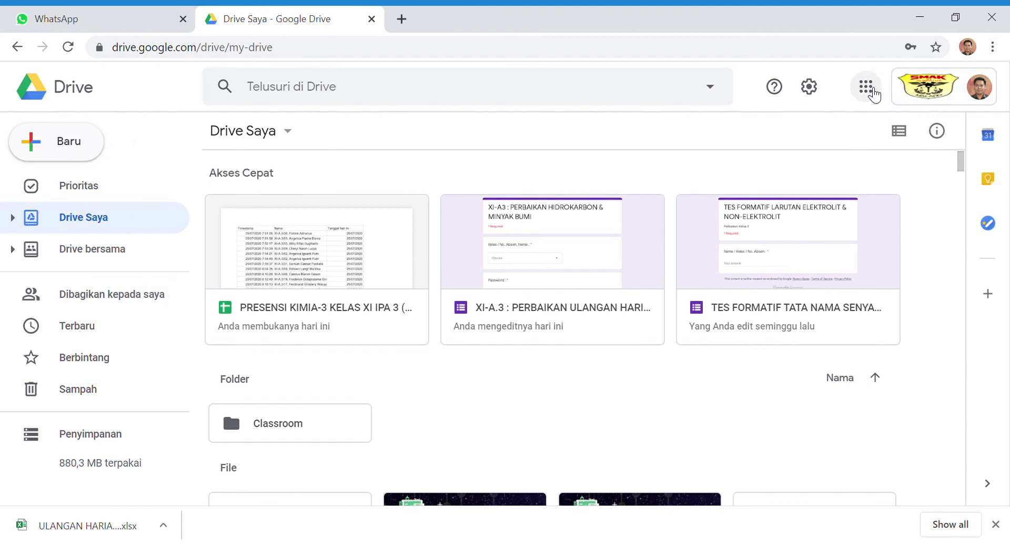
pyautogui.click(866, 87)
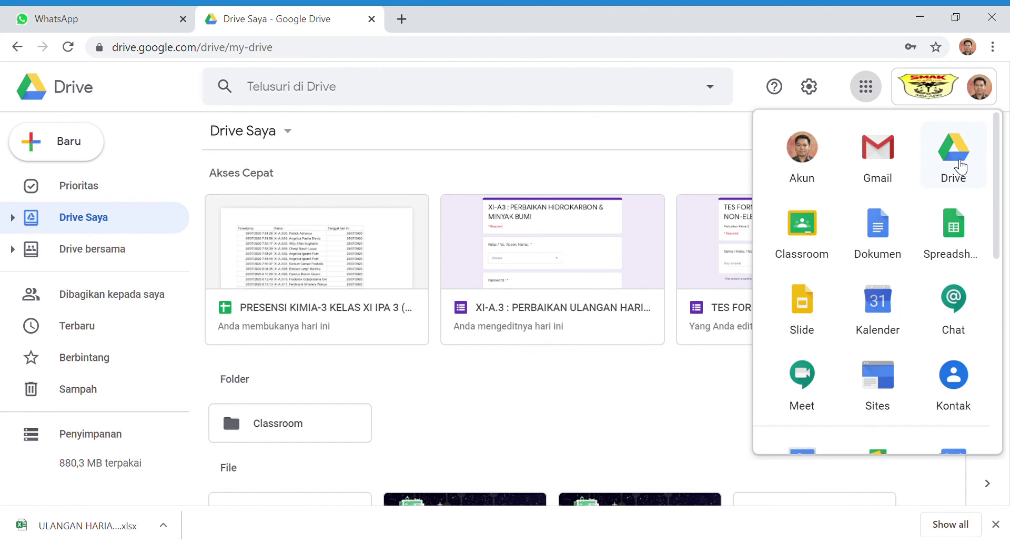
pyautogui.click(931, 172)
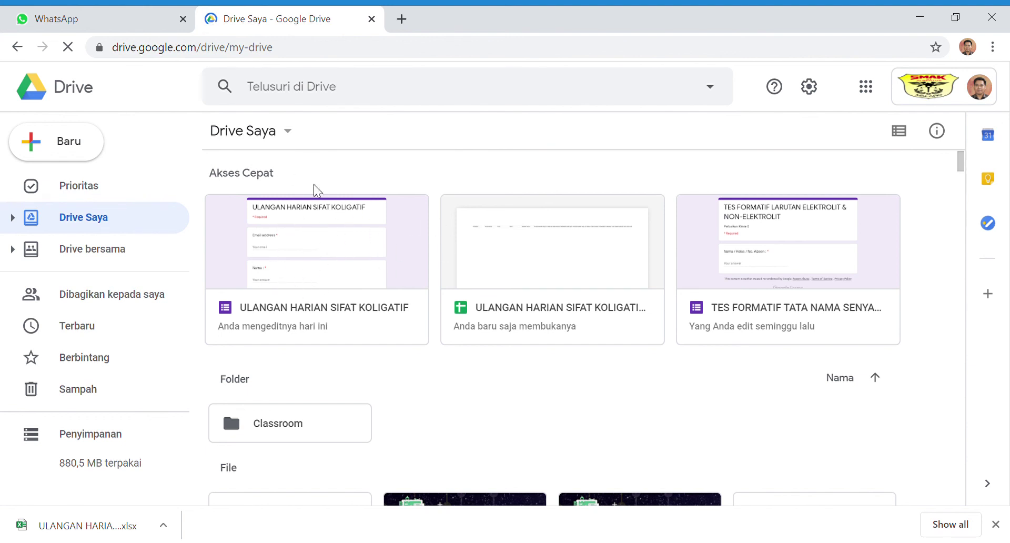
pyautogui.click(319, 100)
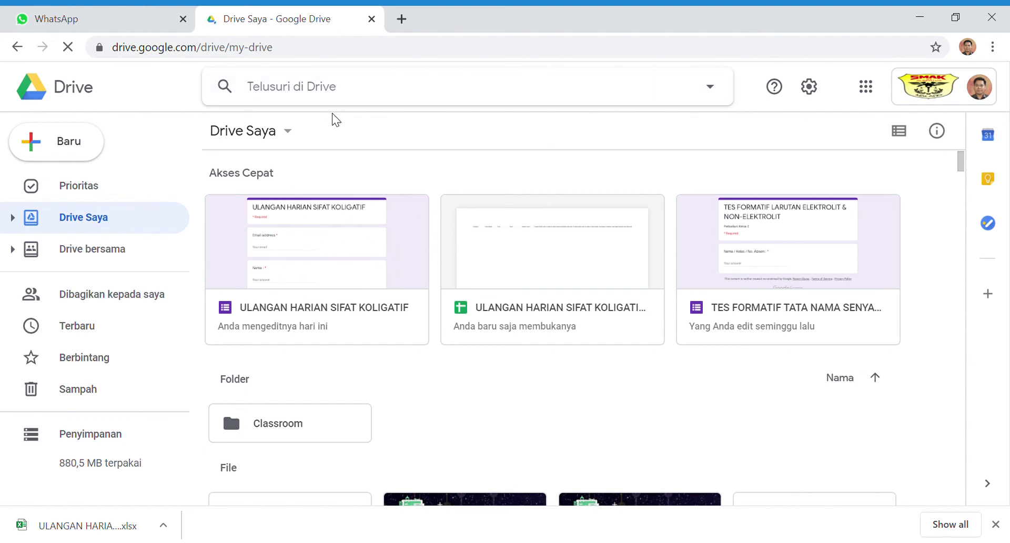
pyautogui.write('ula')
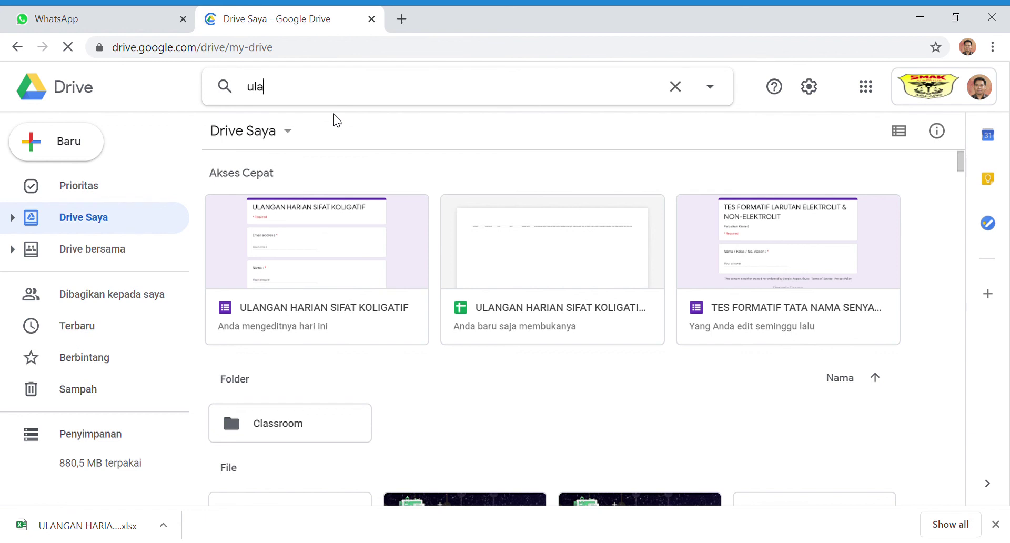
pyautogui.write('ngan ha')
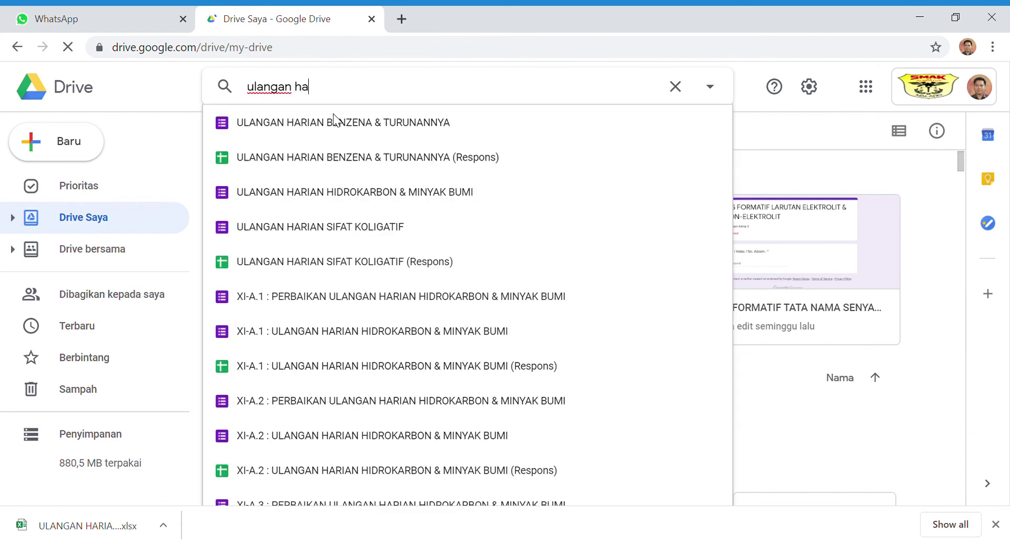
pyautogui.write('rian sifat')
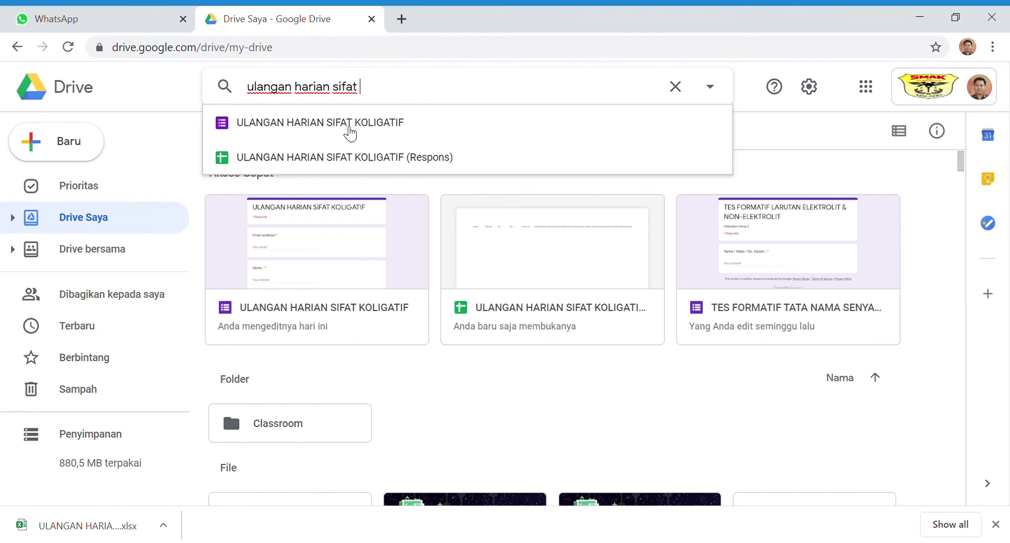
pyautogui.click(348, 132)
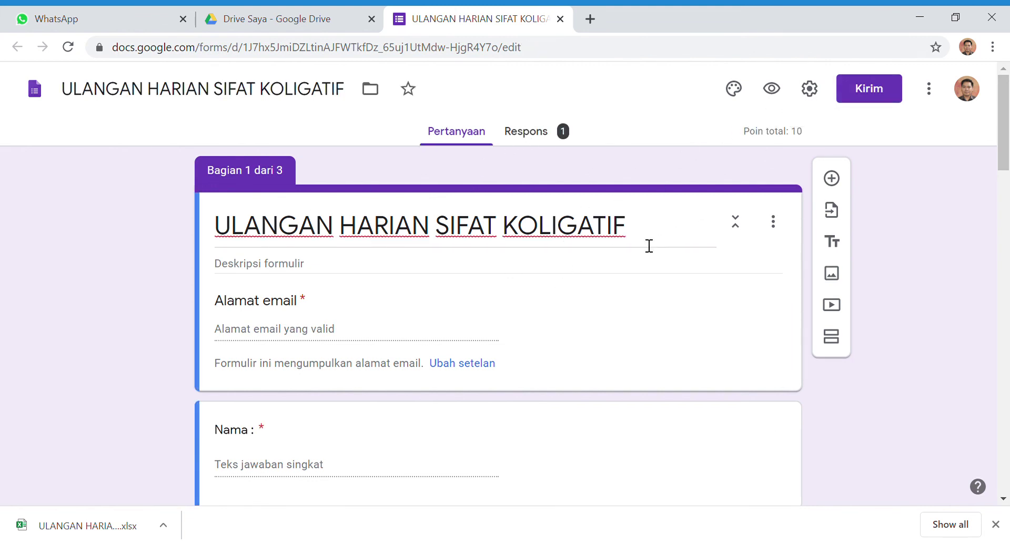
pyautogui.click(544, 142)
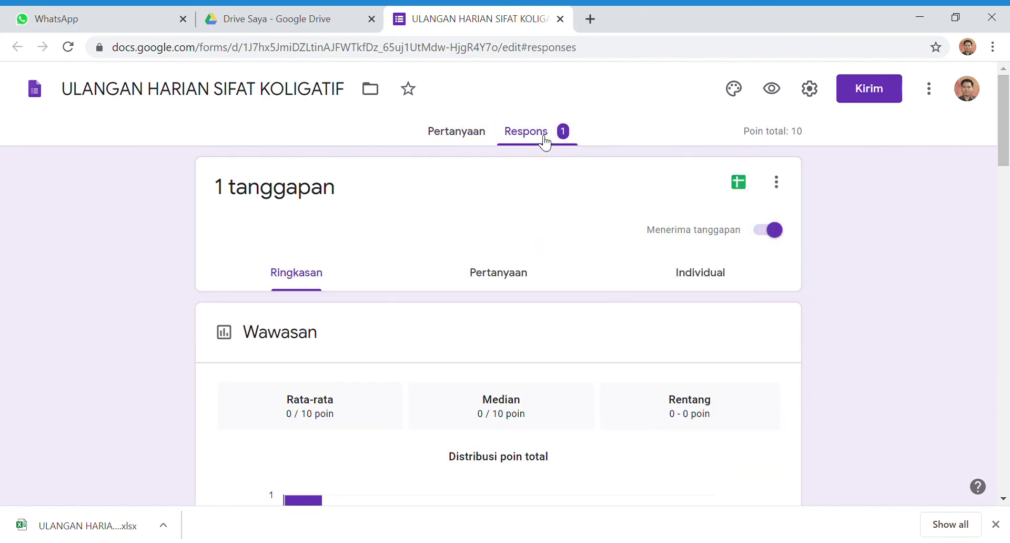